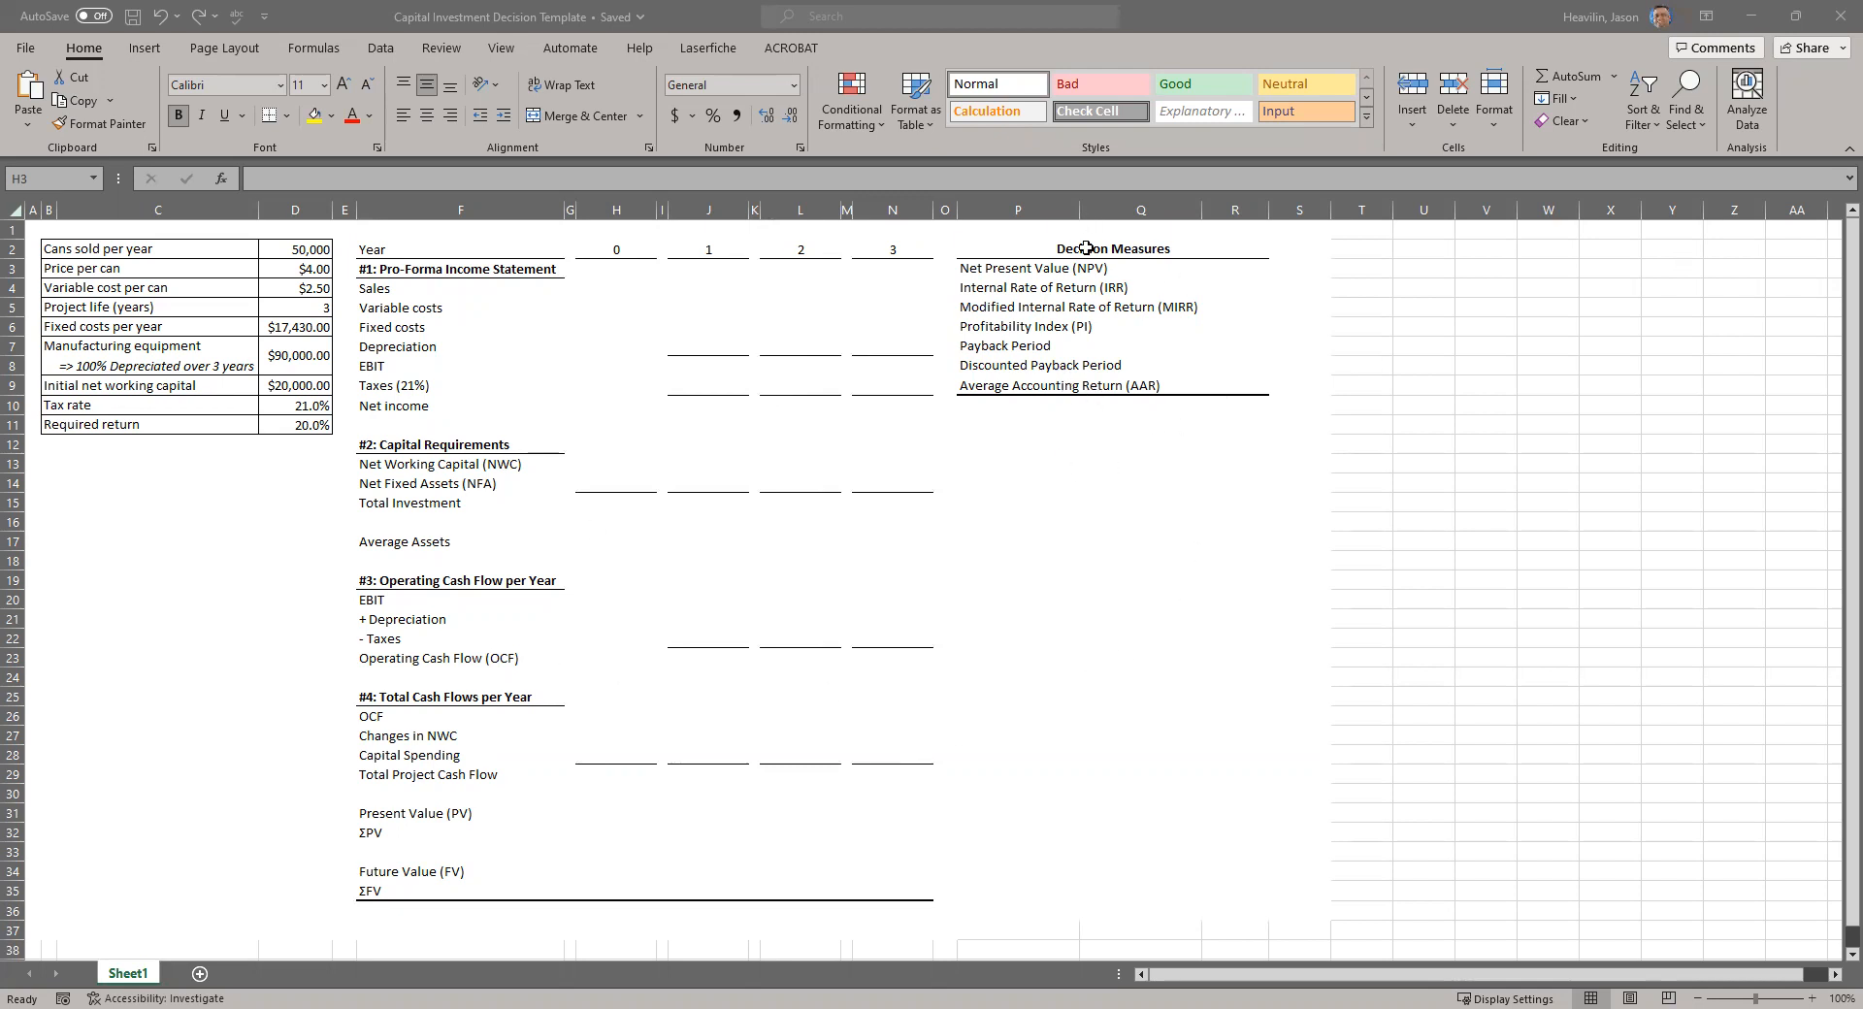
Review the decision measures list from NPV to AAR and the yearly template, including the pro-forma income statement section.
{"action": "left_click", "coordinate": [1086, 248]}
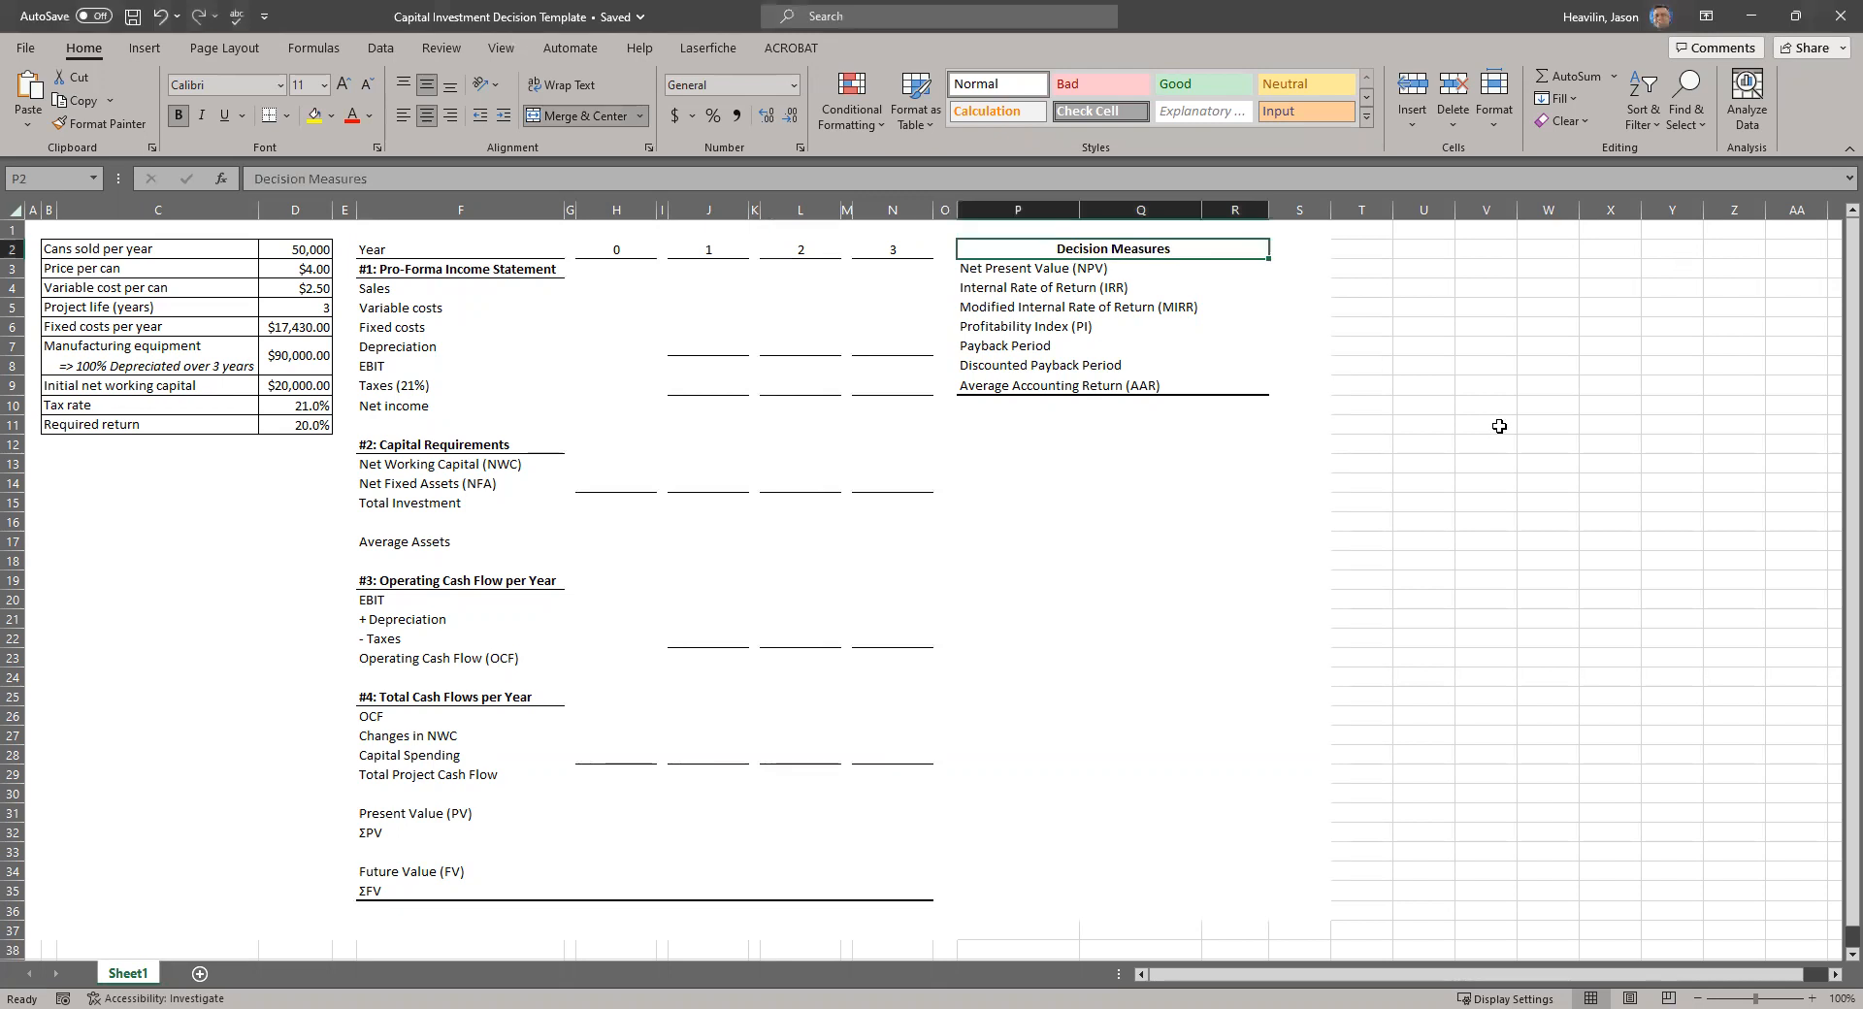
{"action": "left_click", "coordinate": [1093, 269]}
{"action": "left_click", "coordinate": [1112, 287]}
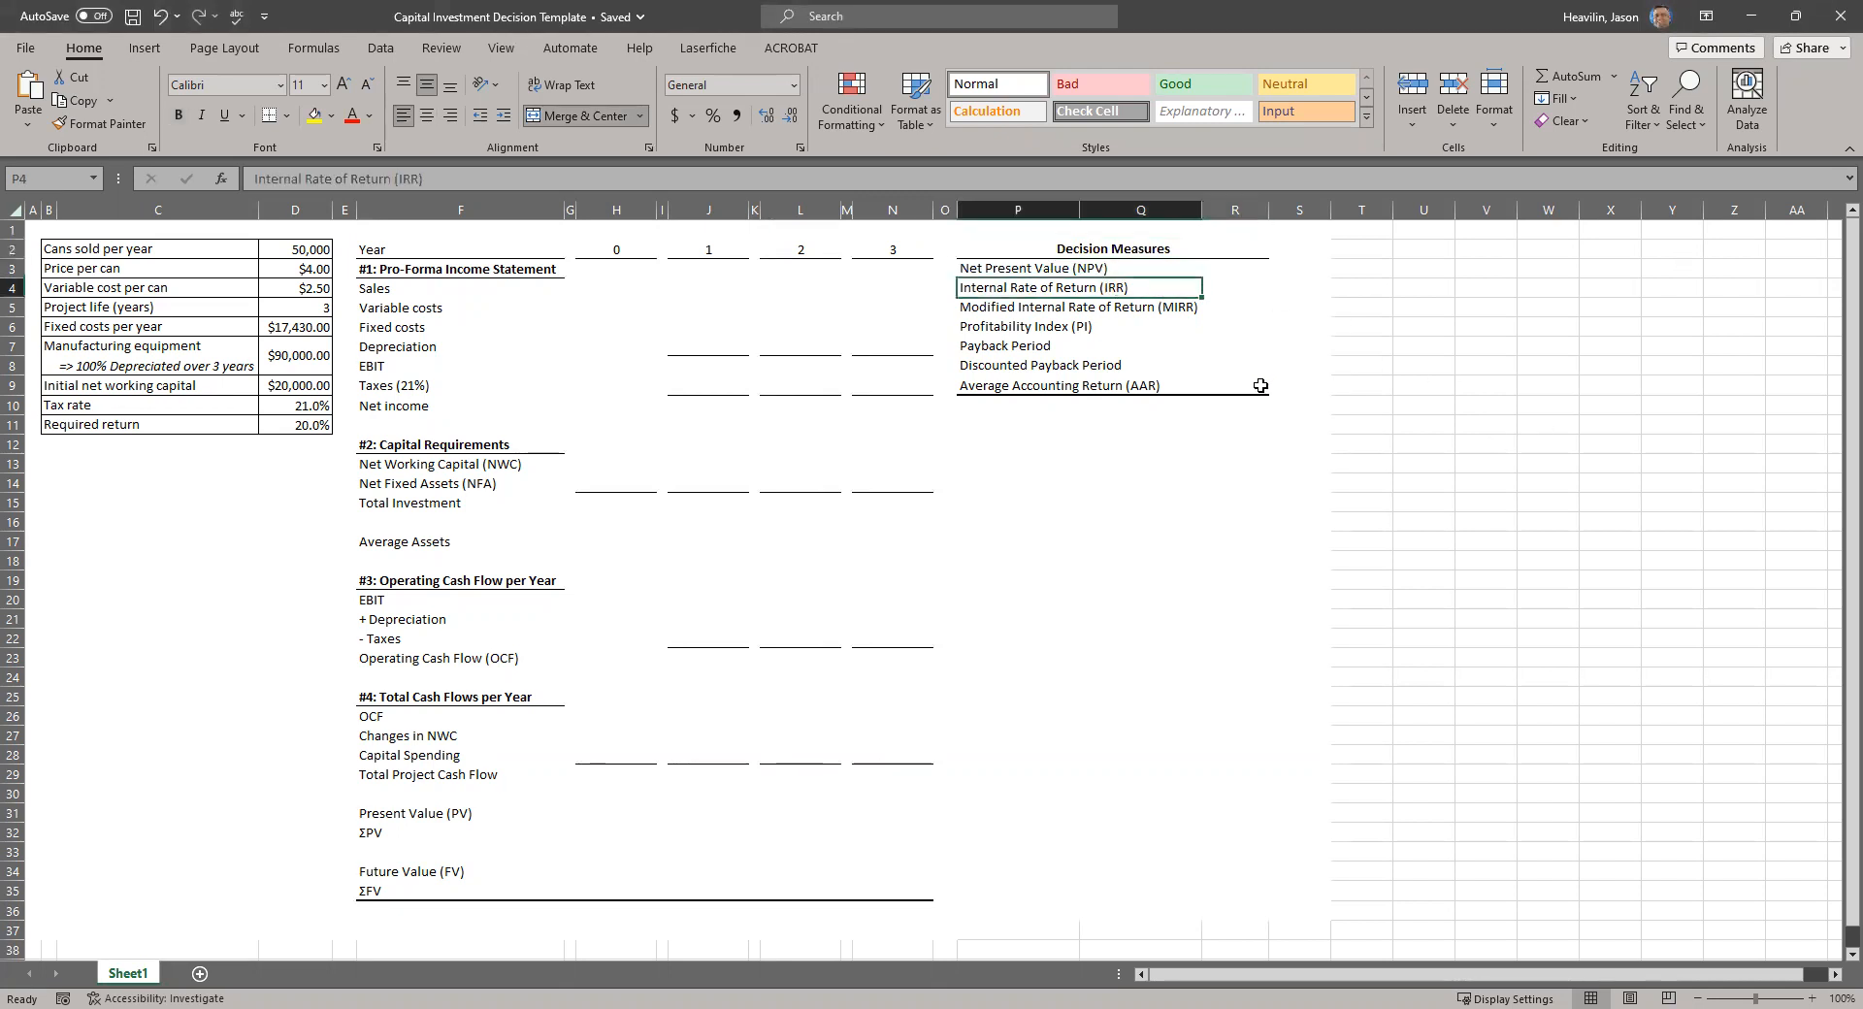
{"action": "left_click", "coordinate": [1106, 313]}
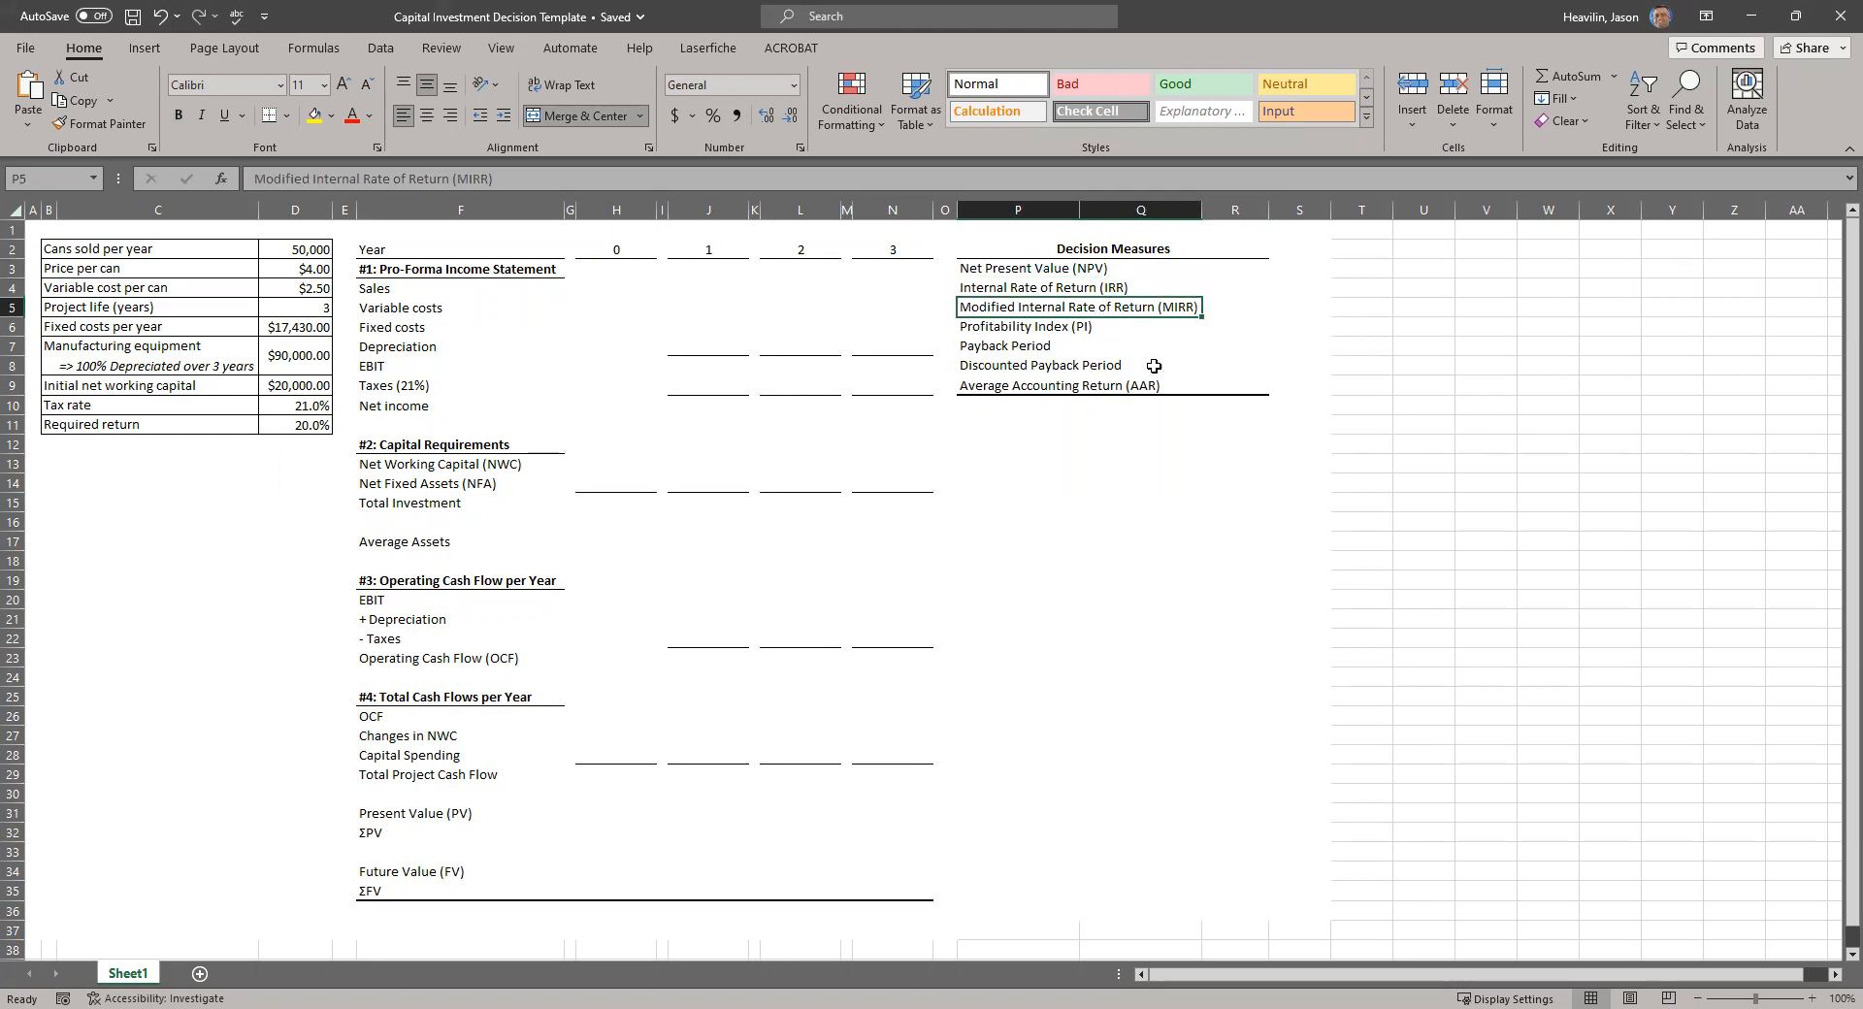
{"action": "left_click", "coordinate": [1063, 329]}
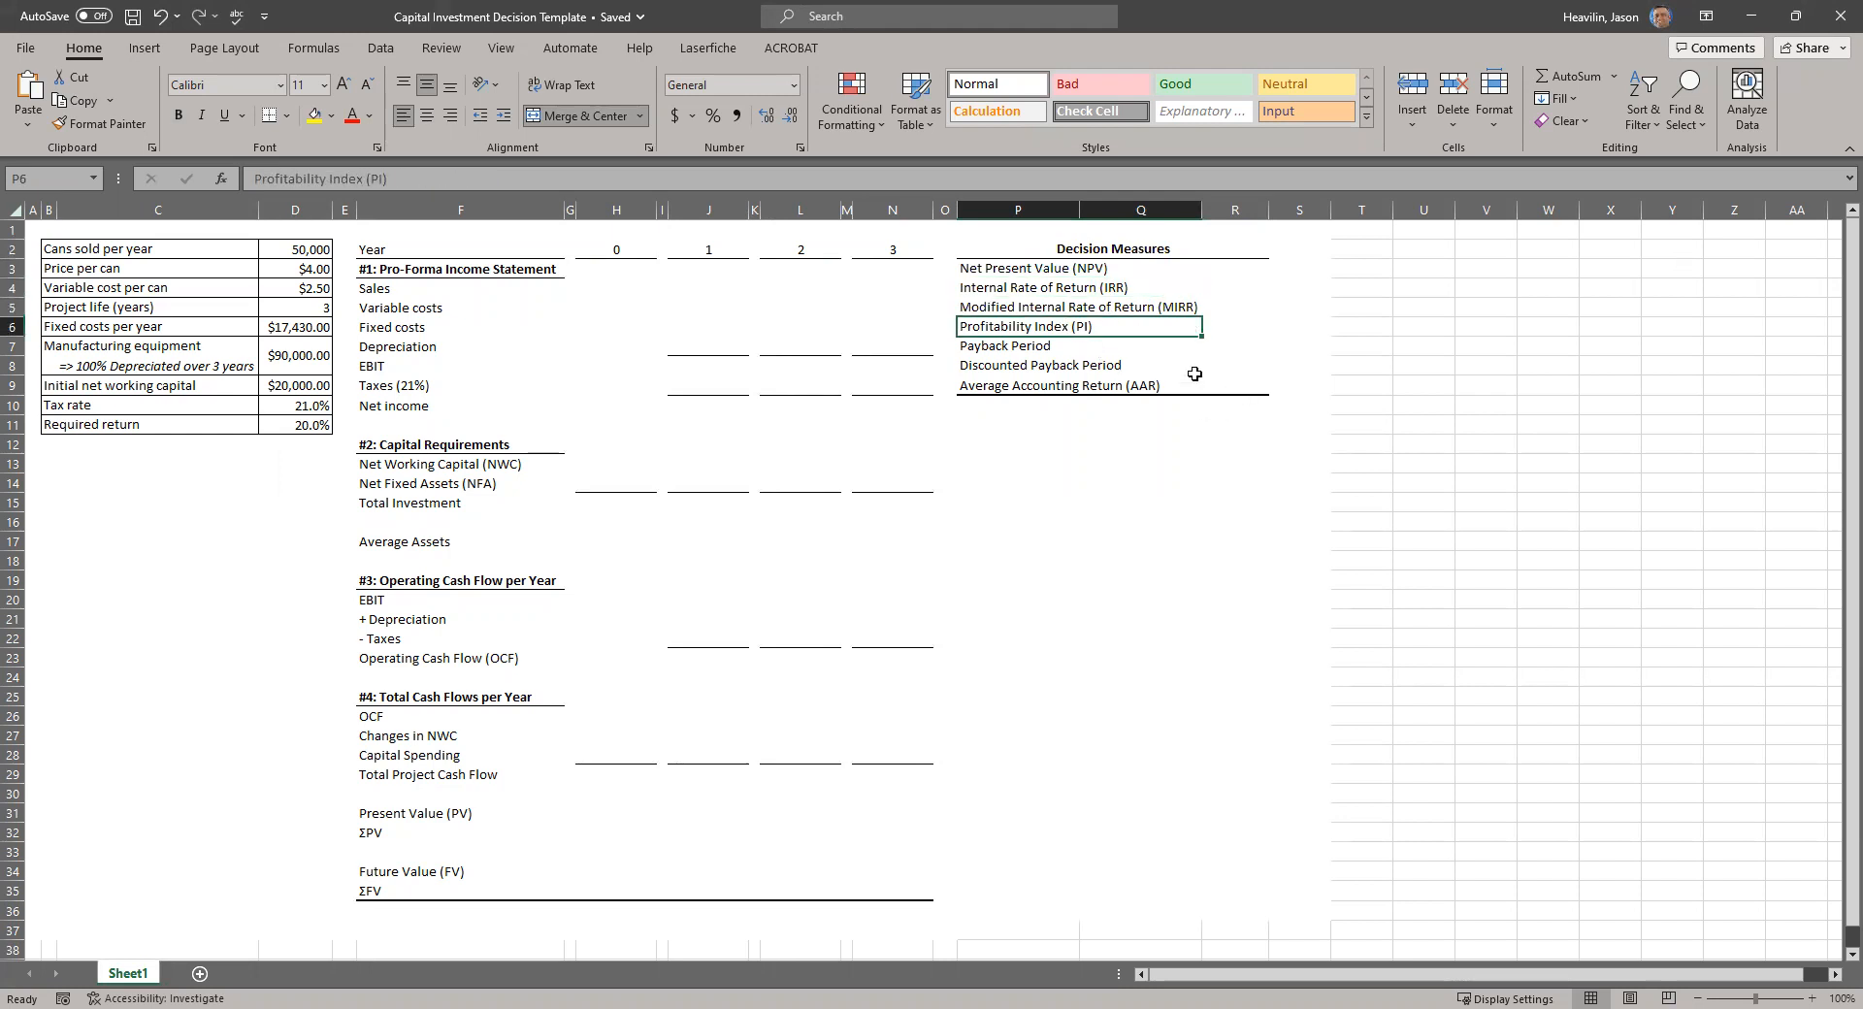
{"action": "left_click", "coordinate": [1039, 351]}
{"action": "left_click", "coordinate": [1046, 370]}
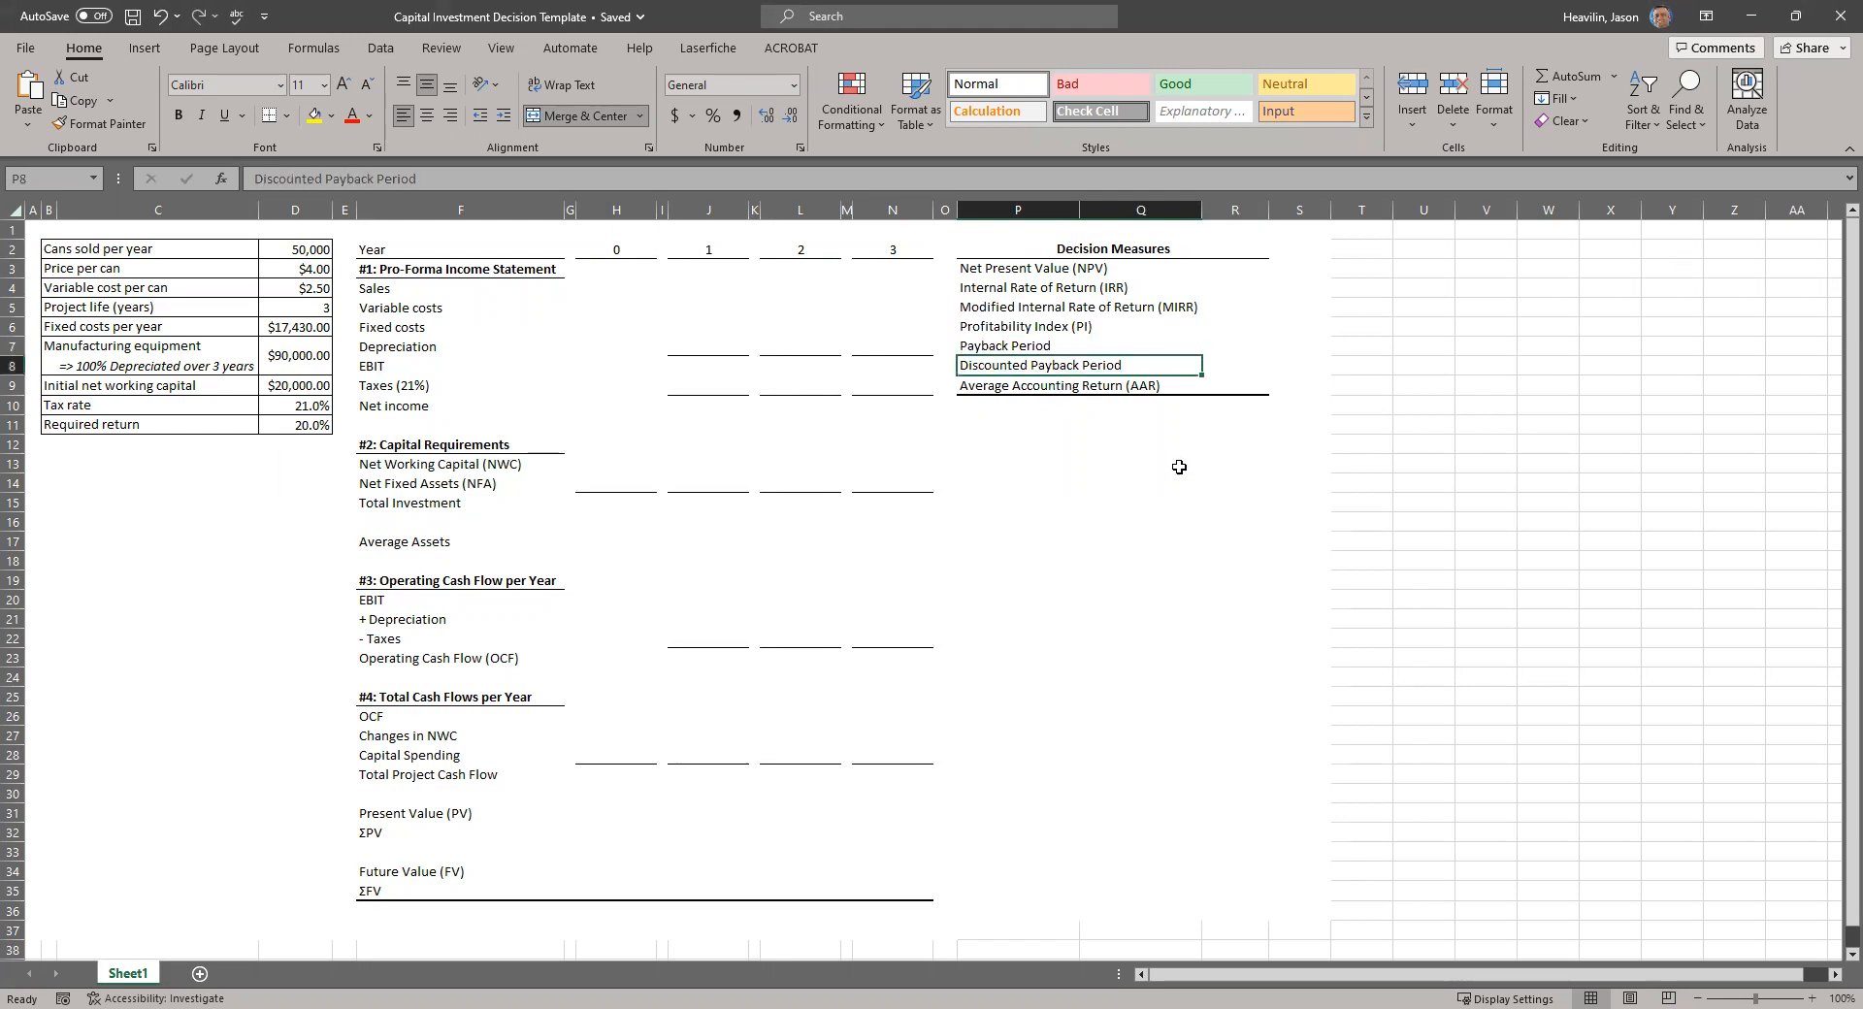
{"action": "left_click", "coordinate": [1065, 392]}
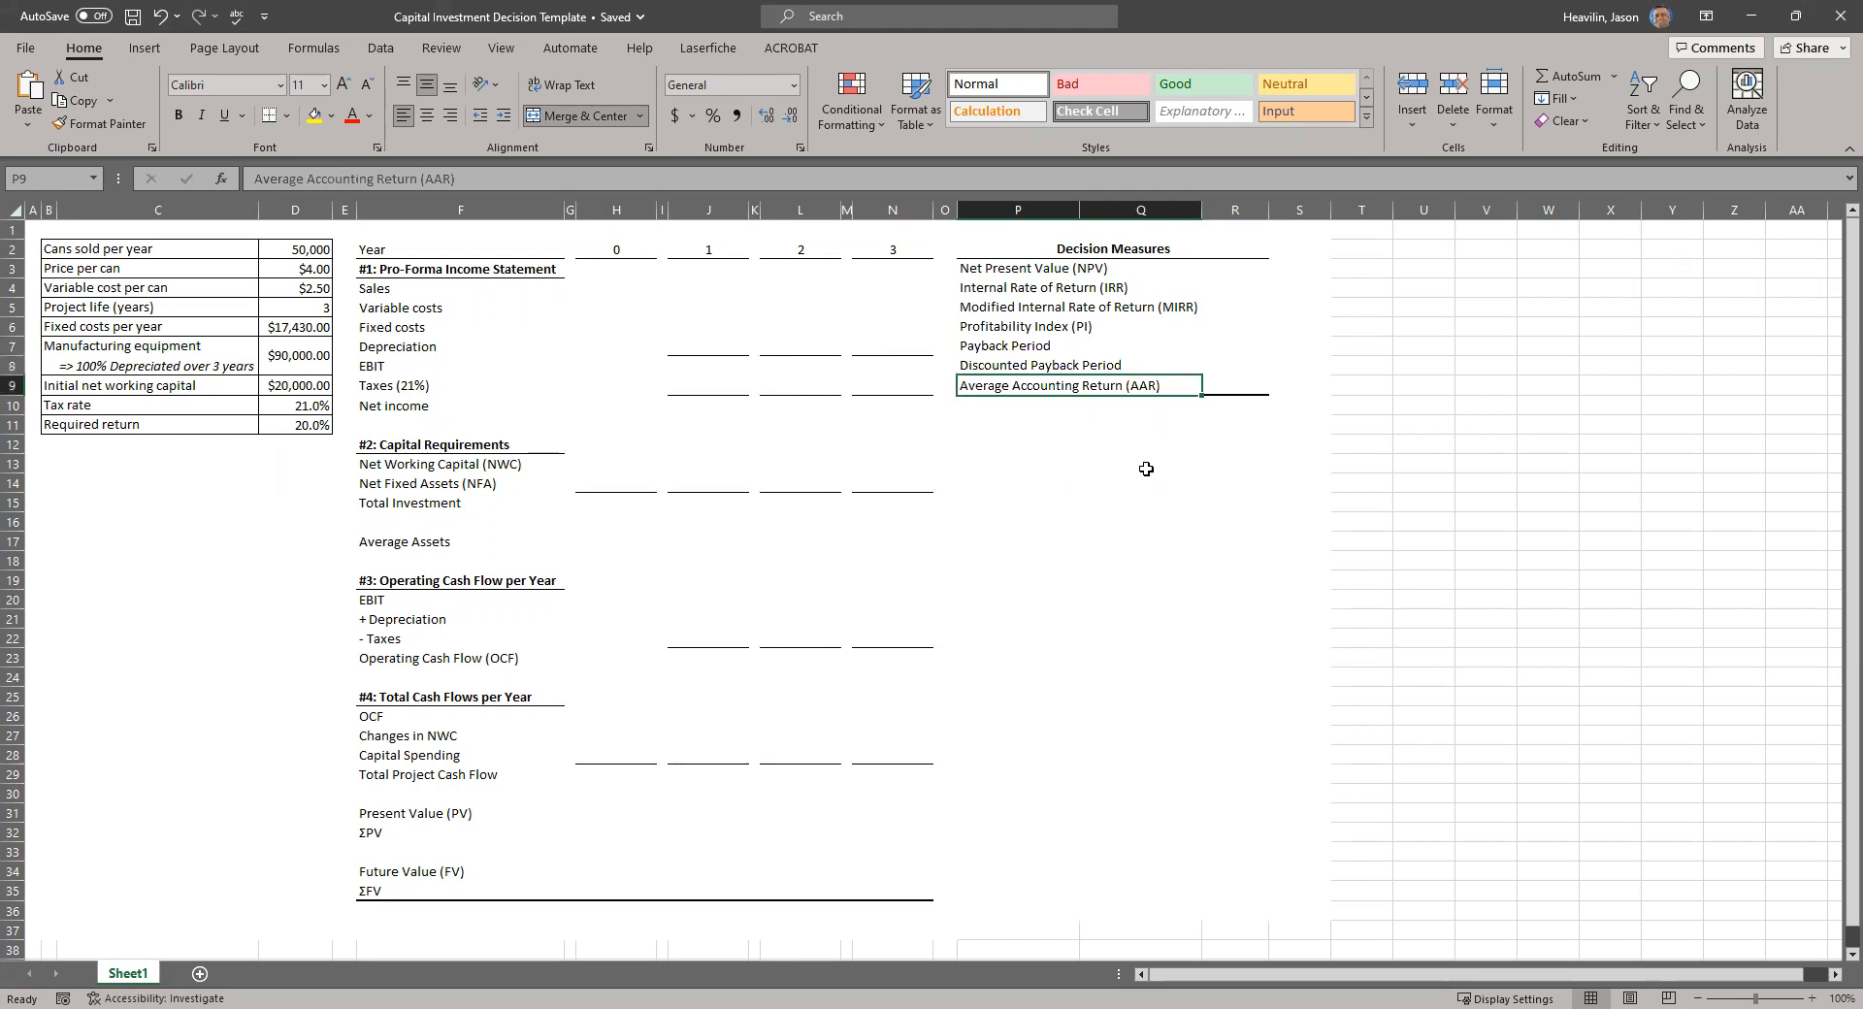
{"action": "mouse_move", "coordinate": [474, 249]}
{"action": "left_mouse_down"}
{"action": "mouse_move", "coordinate": [624, 353]}
{"action": "mouse_move", "coordinate": [871, 760]}
{"action": "mouse_move", "coordinate": [894, 899]}
{"action": "left_mouse_up"}
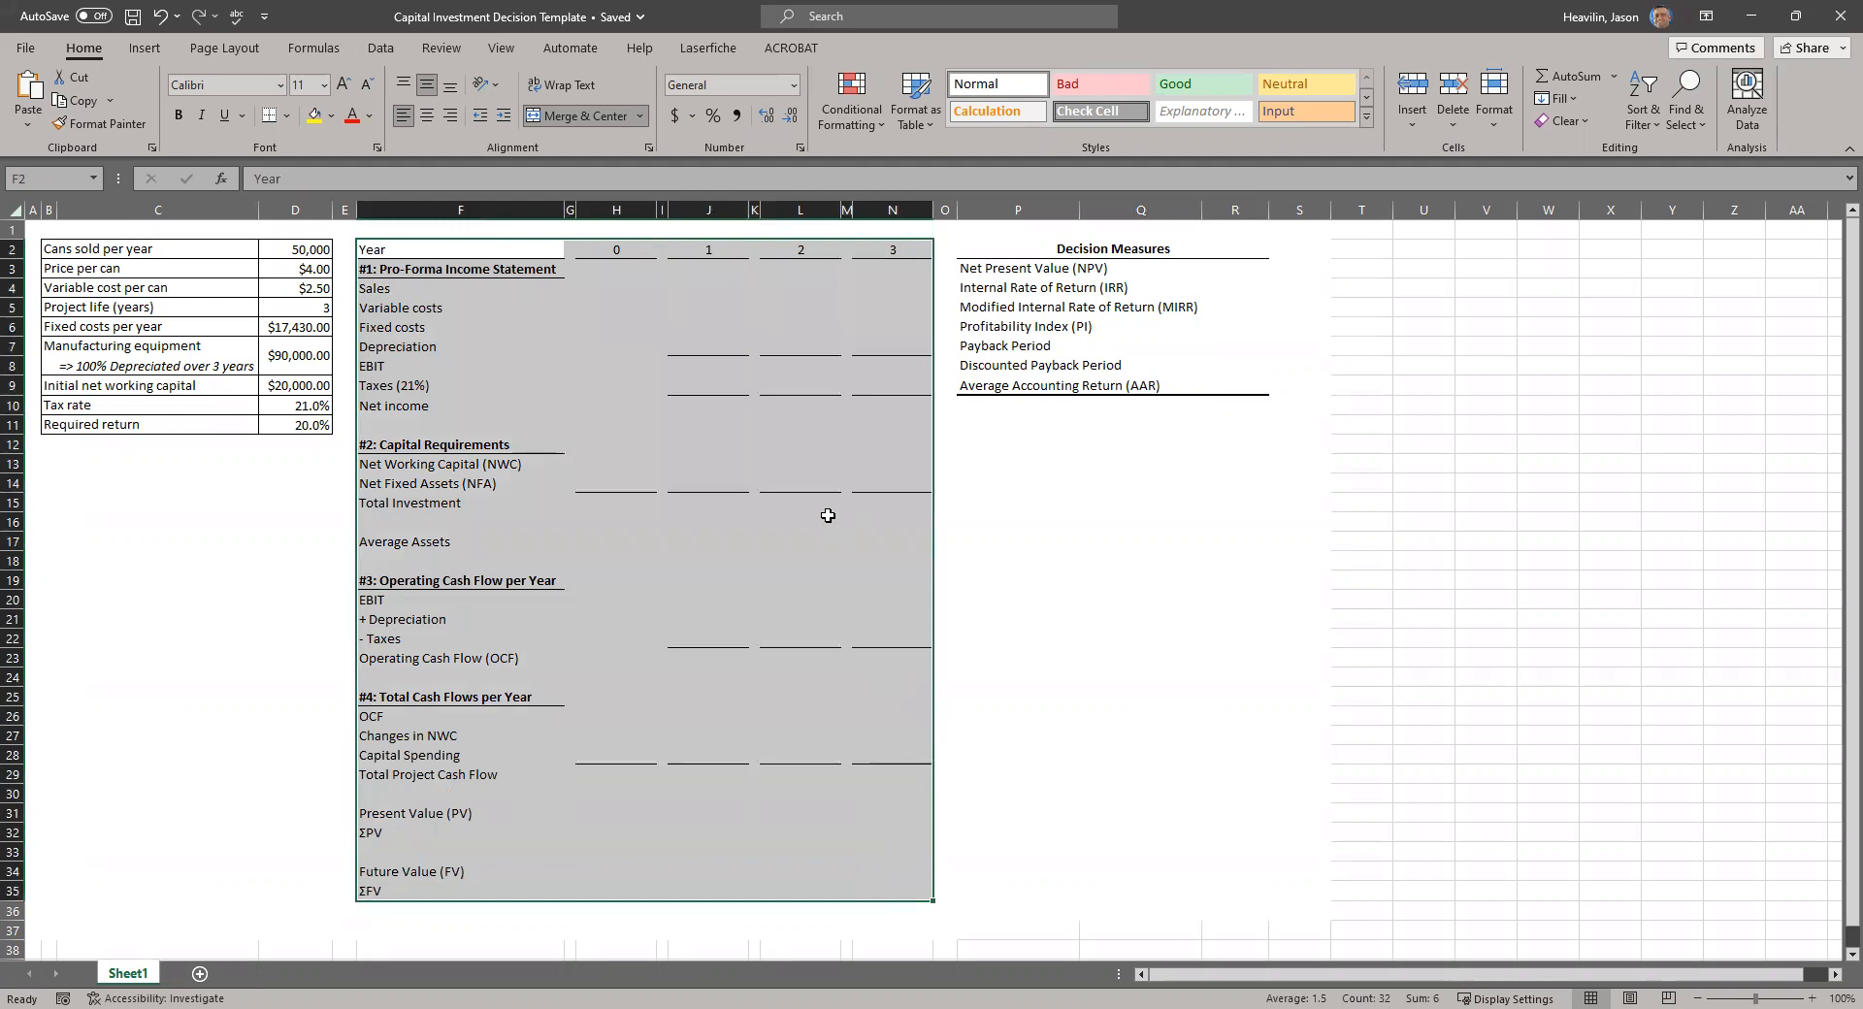
{"action": "left_click_drag", "start_coordinate": [475, 247], "coordinate": [905, 406]}
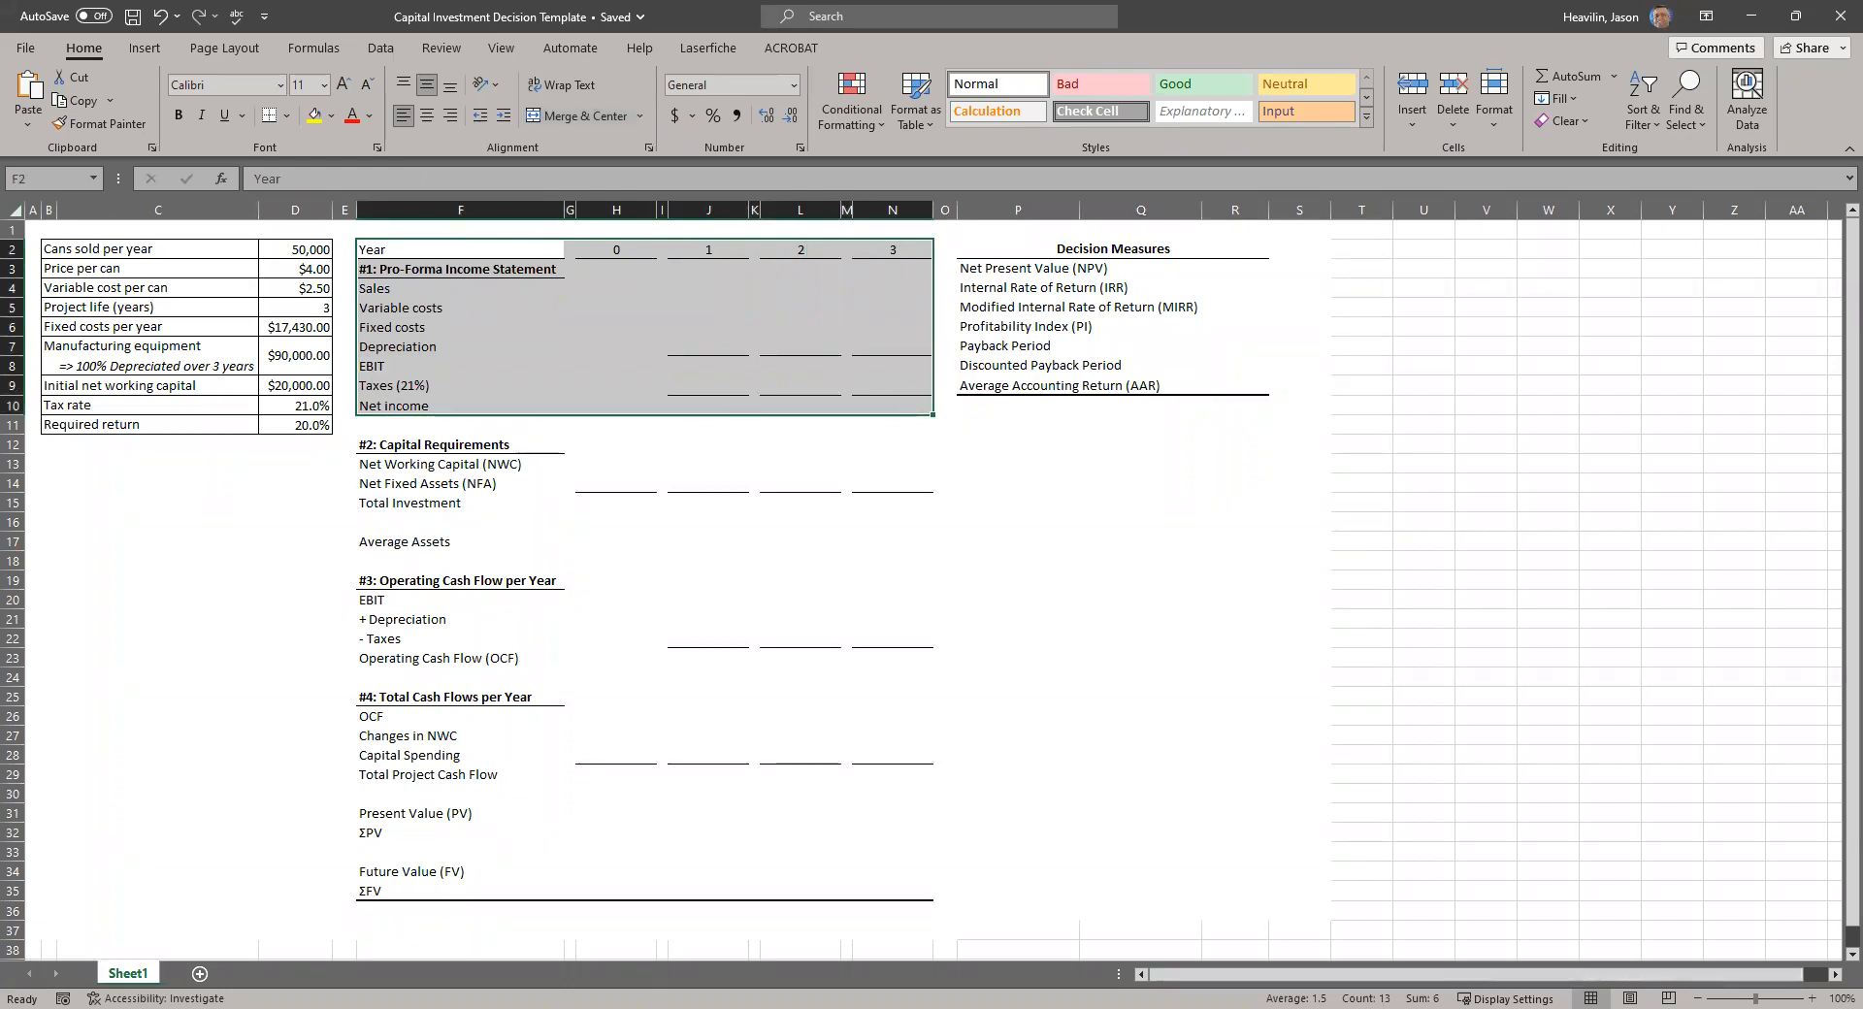
Enlarge the worksheet to 160% zoom and bring the project assumptions back into view.
{"action": "left_click", "coordinate": [1813, 999]}
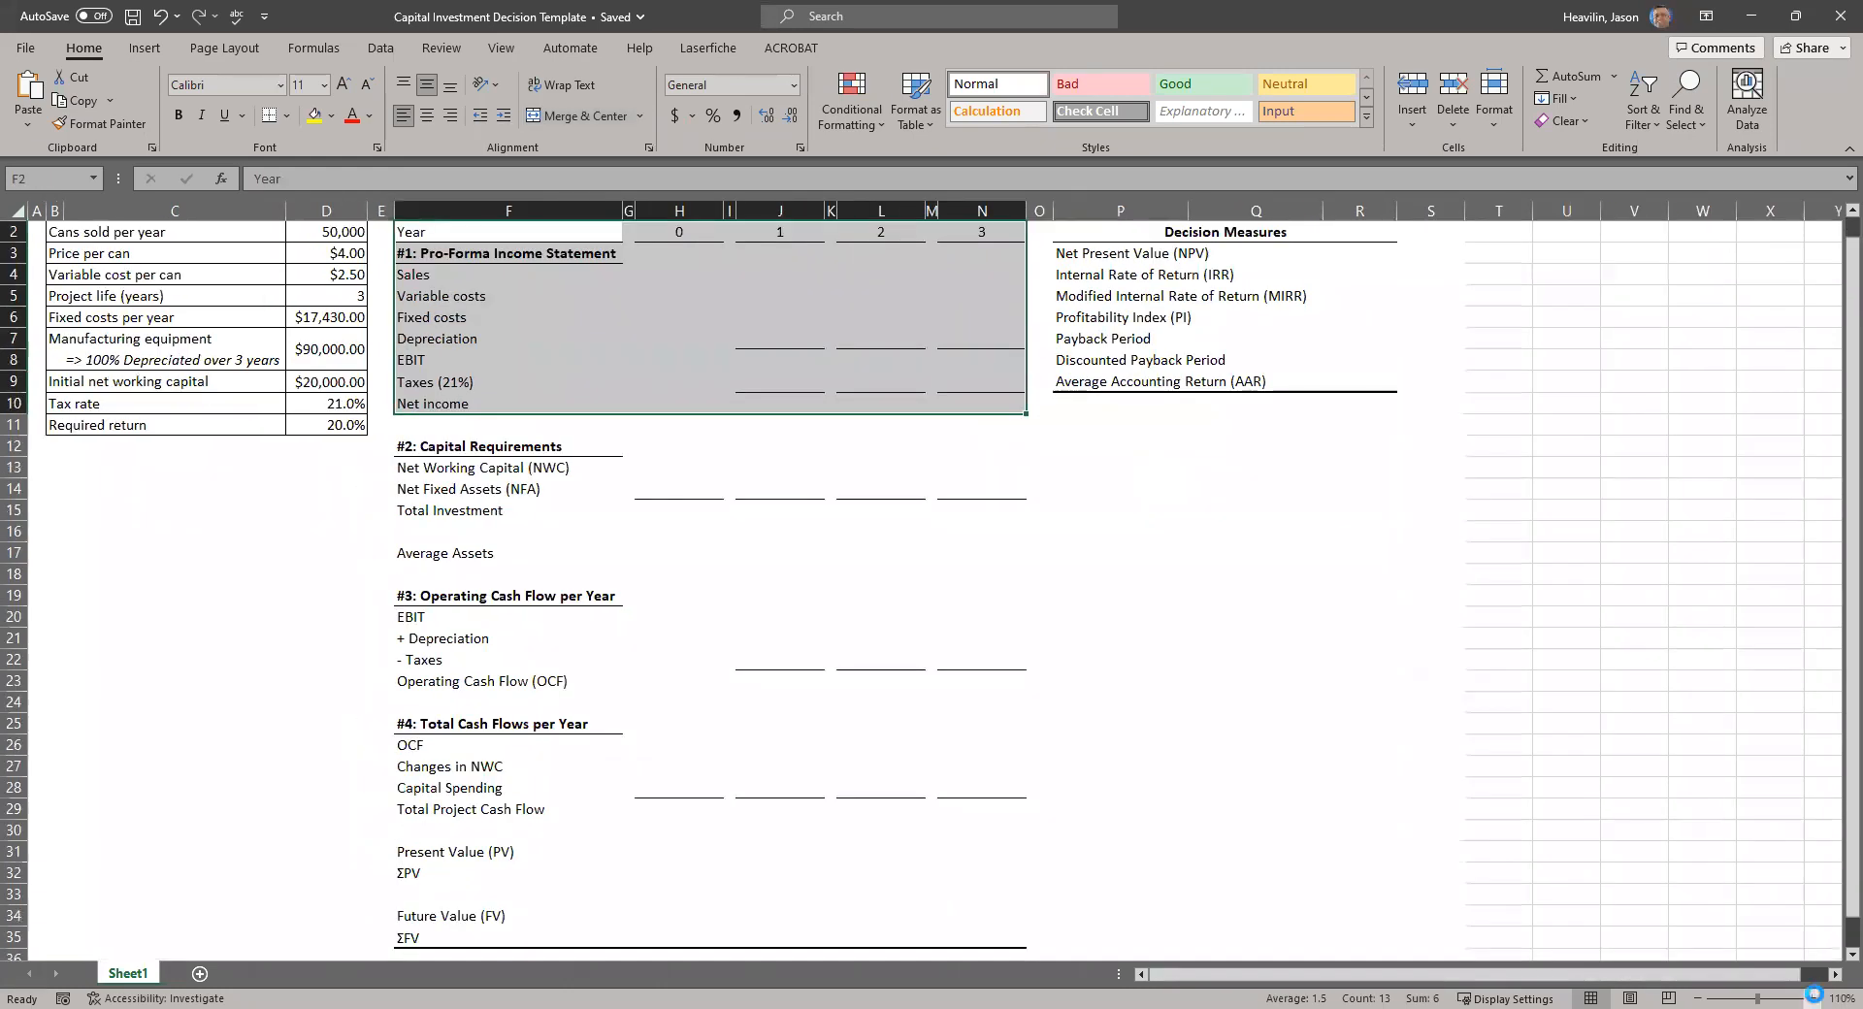
{"action": "left_click", "coordinate": [1813, 998]}
{"action": "left_click", "coordinate": [1813, 998]}
{"action": "scroll", "coordinate": [1155, 679], "scroll_direction": "up", "scroll_amount": 1}
{"action": "scroll", "coordinate": [1169, 707], "scroll_direction": "down", "scroll_amount": 1}
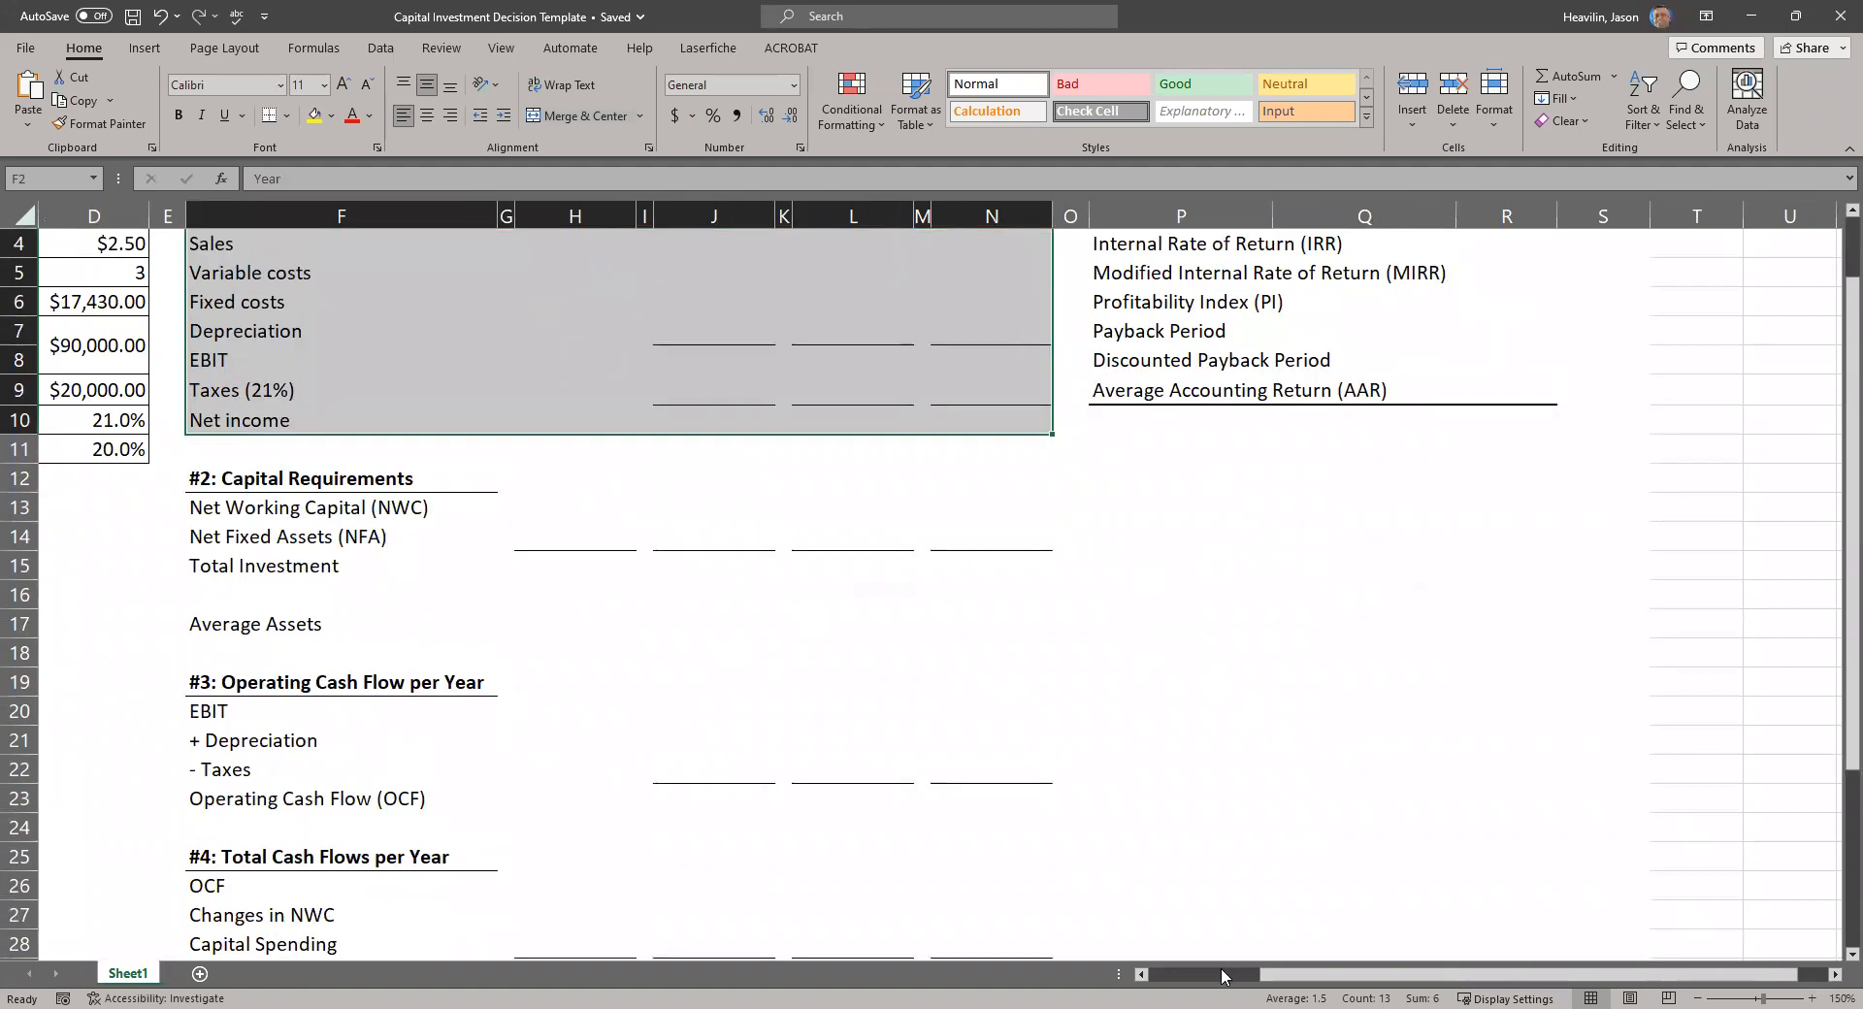
{"action": "left_click", "coordinate": [1224, 976]}
{"action": "scroll", "coordinate": [1718, 924], "scroll_direction": "up", "scroll_amount": 1}
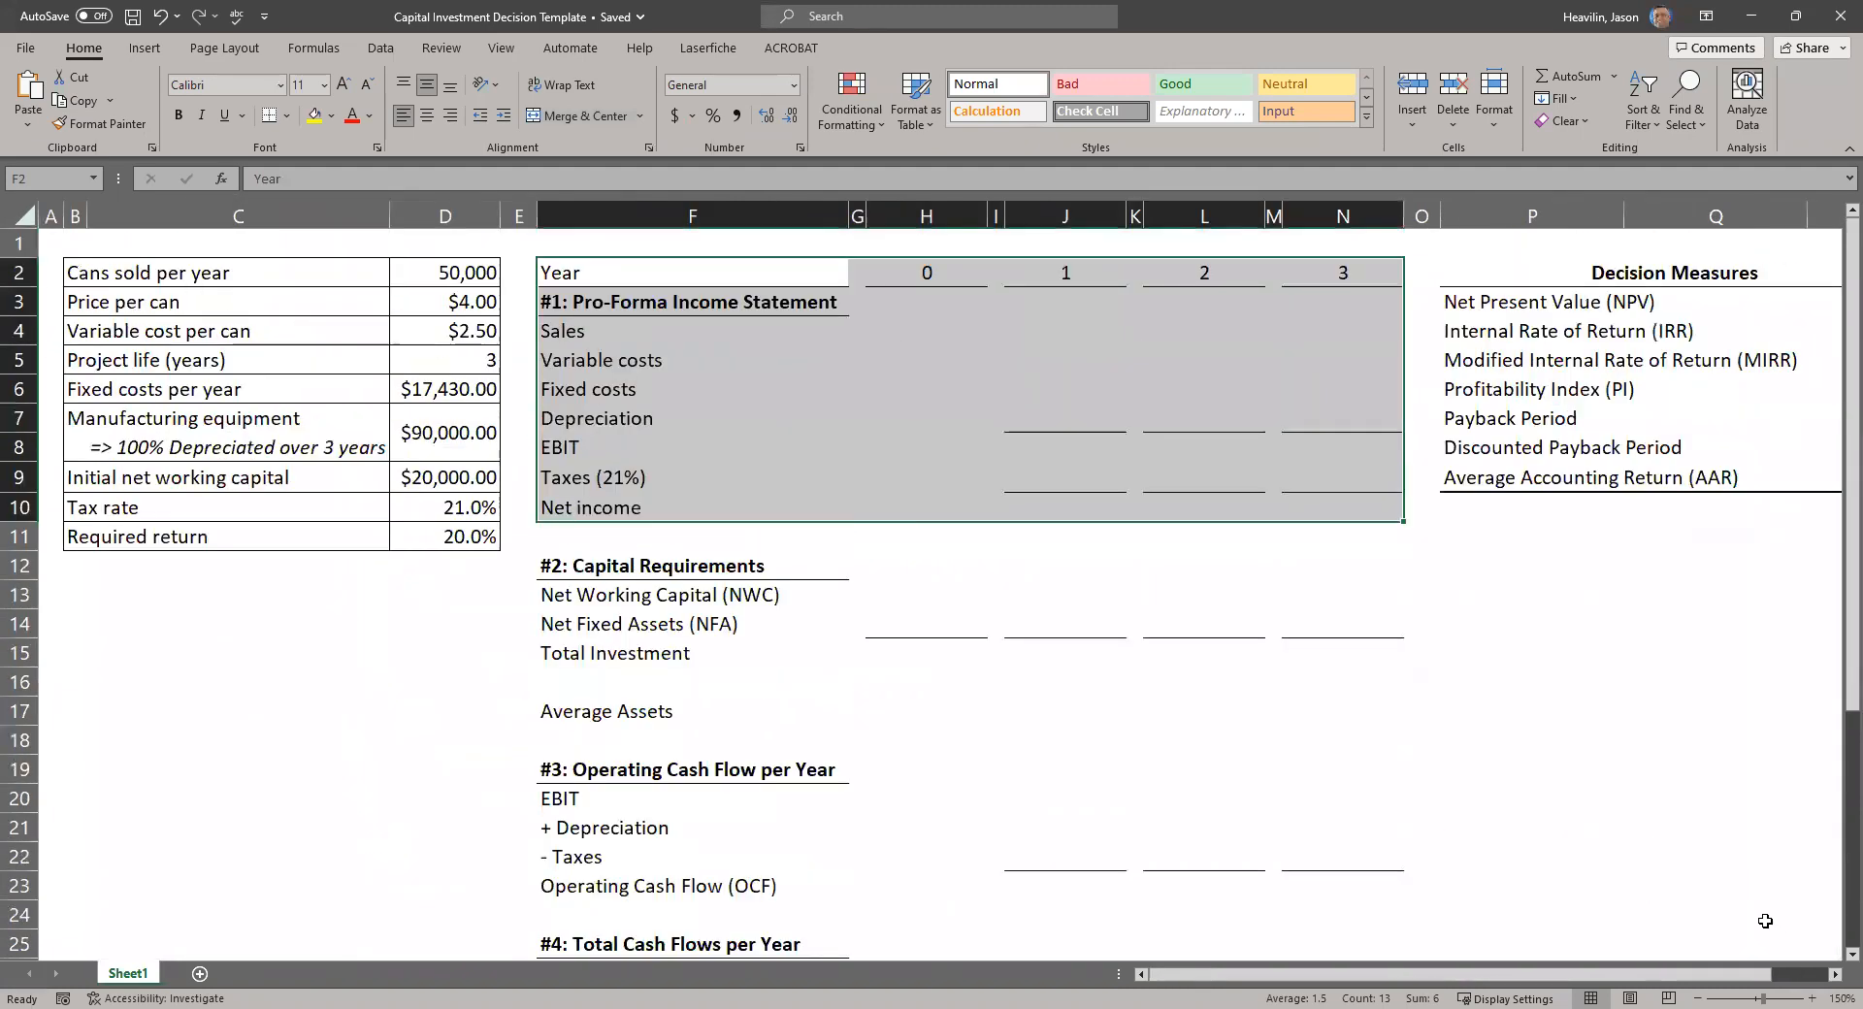
{"action": "left_click", "coordinate": [1765, 914]}
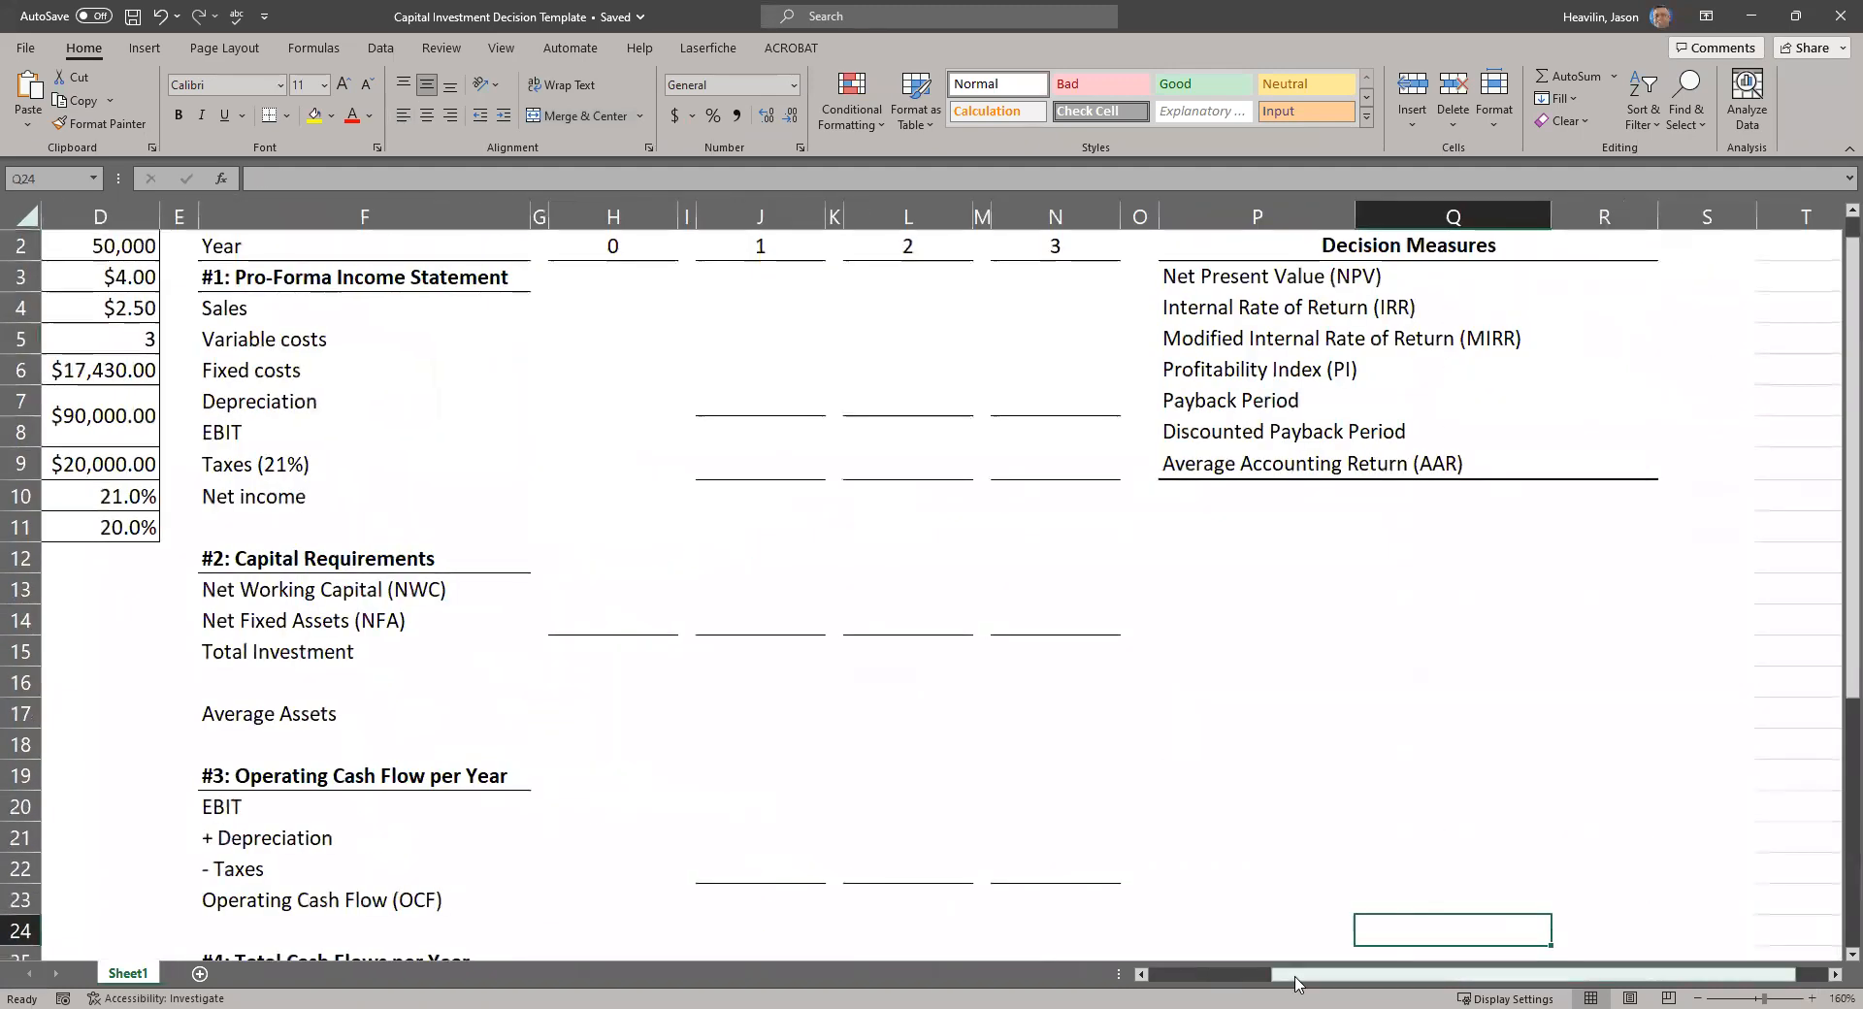
{"action": "left_click", "coordinate": [1188, 976]}
{"action": "scroll", "coordinate": [933, 773], "scroll_direction": "up", "scroll_amount": 1}
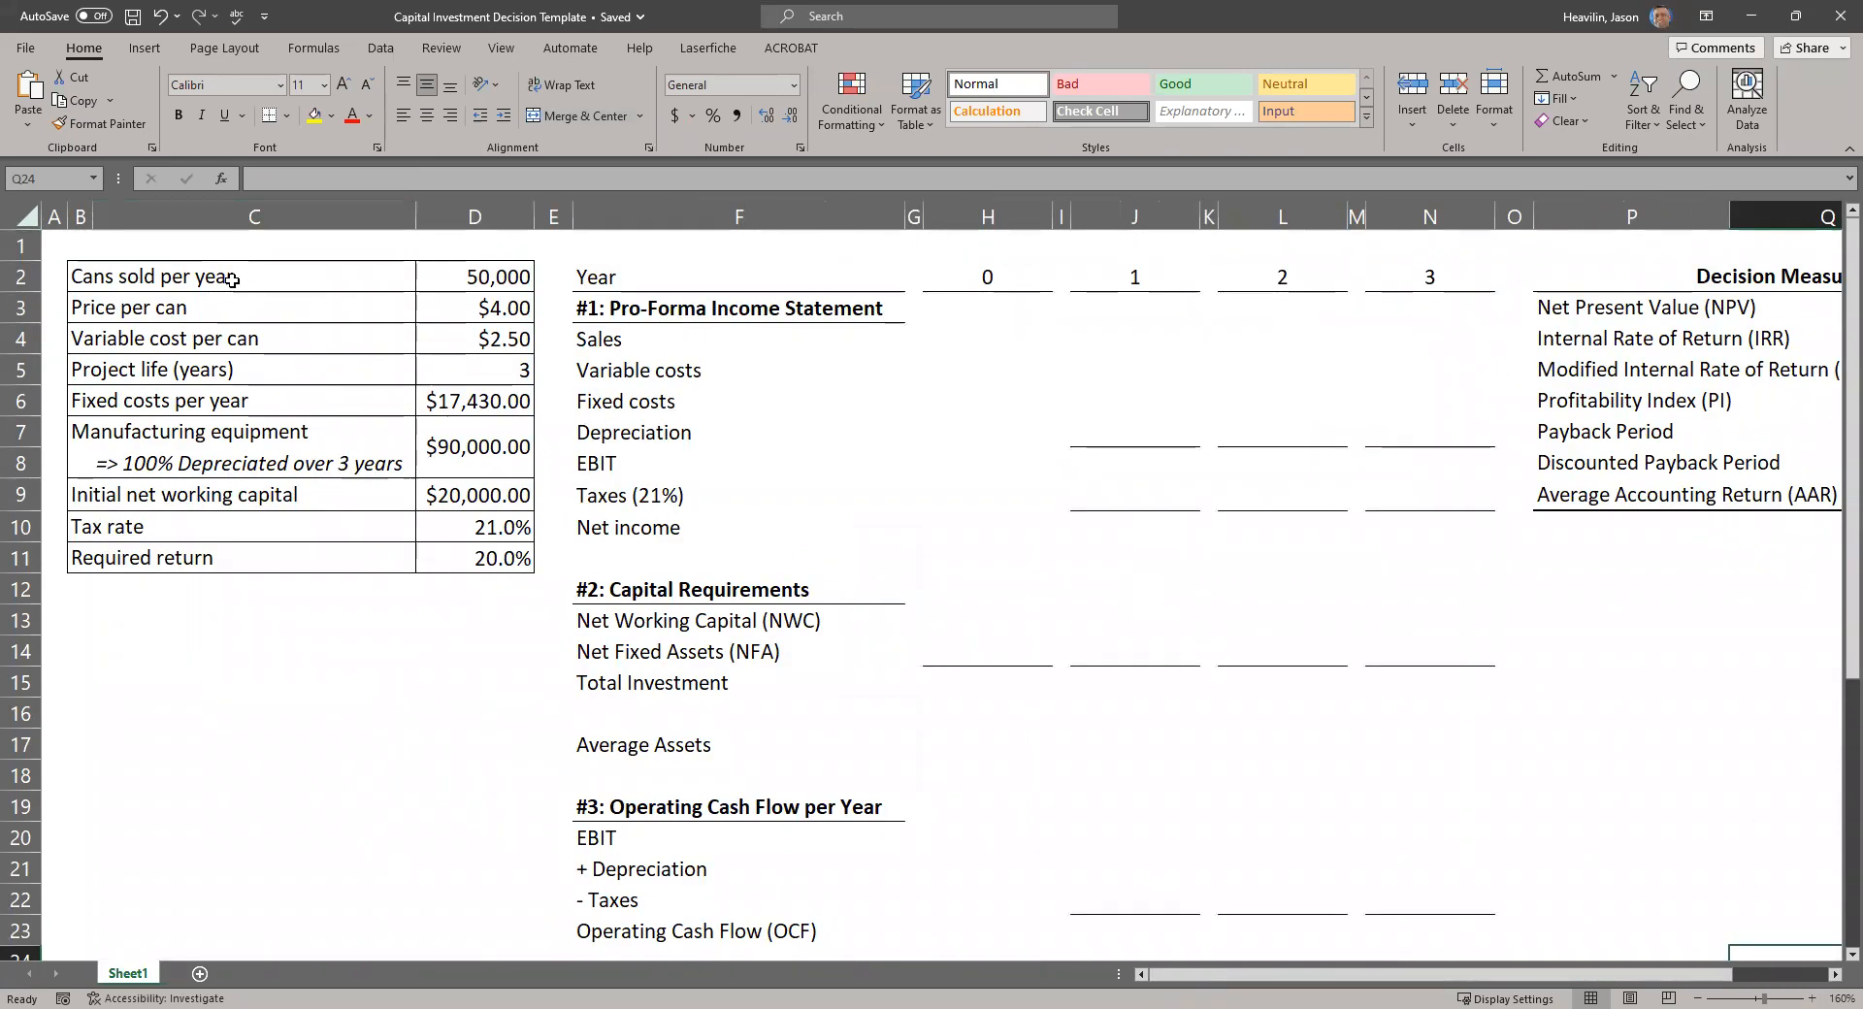
Examine the project assumptions, including cans sold, price, variable cost, project life, fixed costs and initial net working capital.
{"action": "left_click_drag", "start_coordinate": [248, 277], "coordinate": [351, 538]}
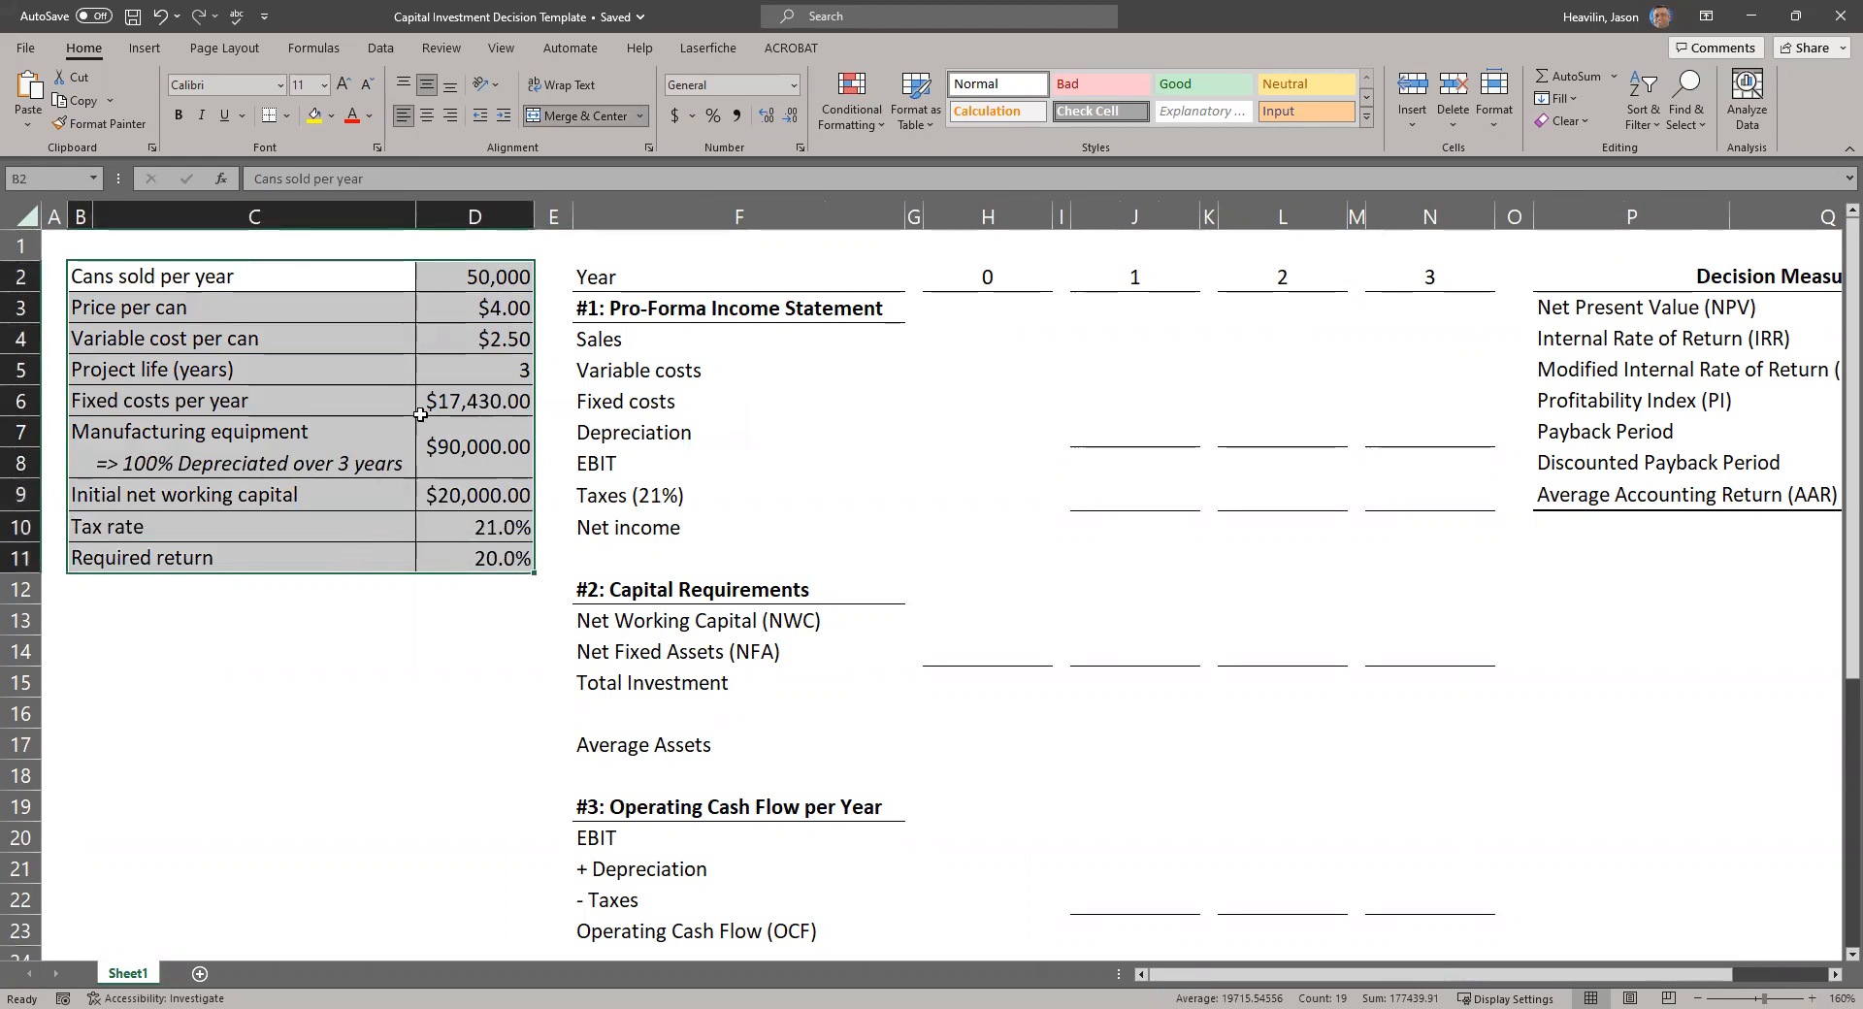
{"action": "left_click", "coordinate": [471, 275]}
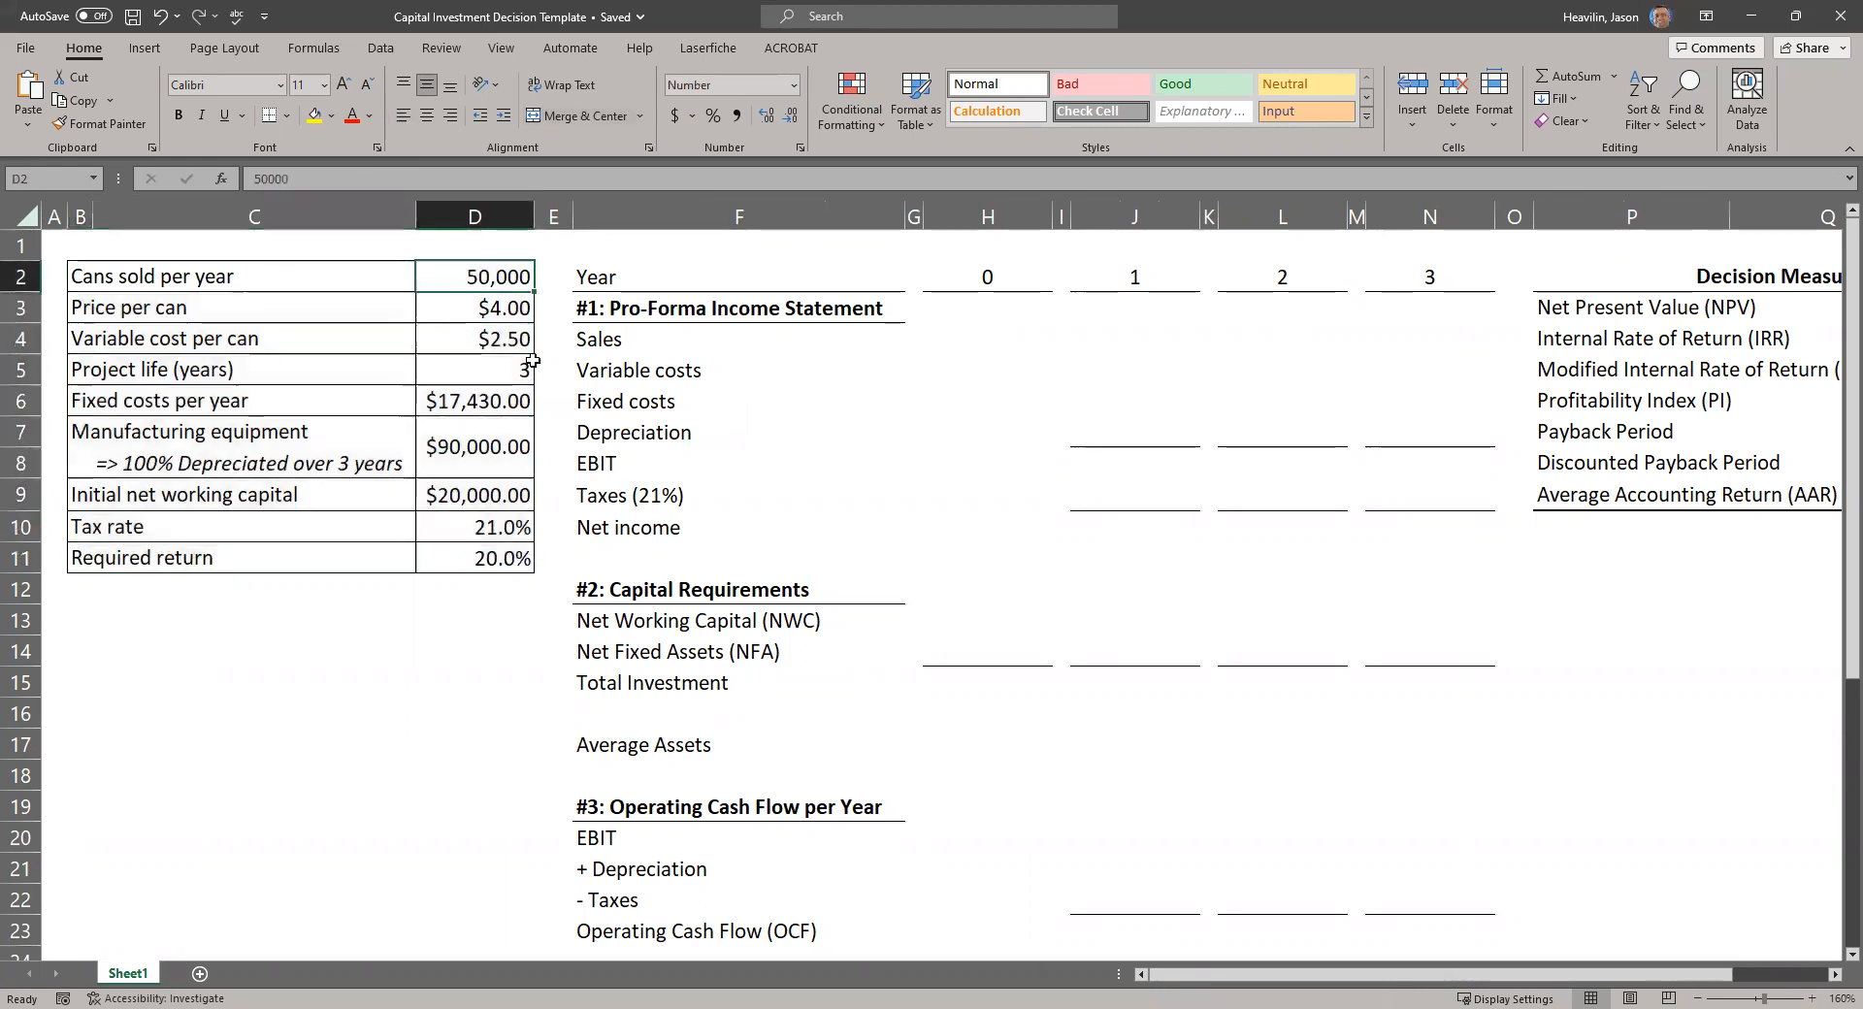
{"action": "left_click", "coordinate": [477, 307]}
{"action": "left_click", "coordinate": [480, 337]}
{"action": "left_click", "coordinate": [480, 375]}
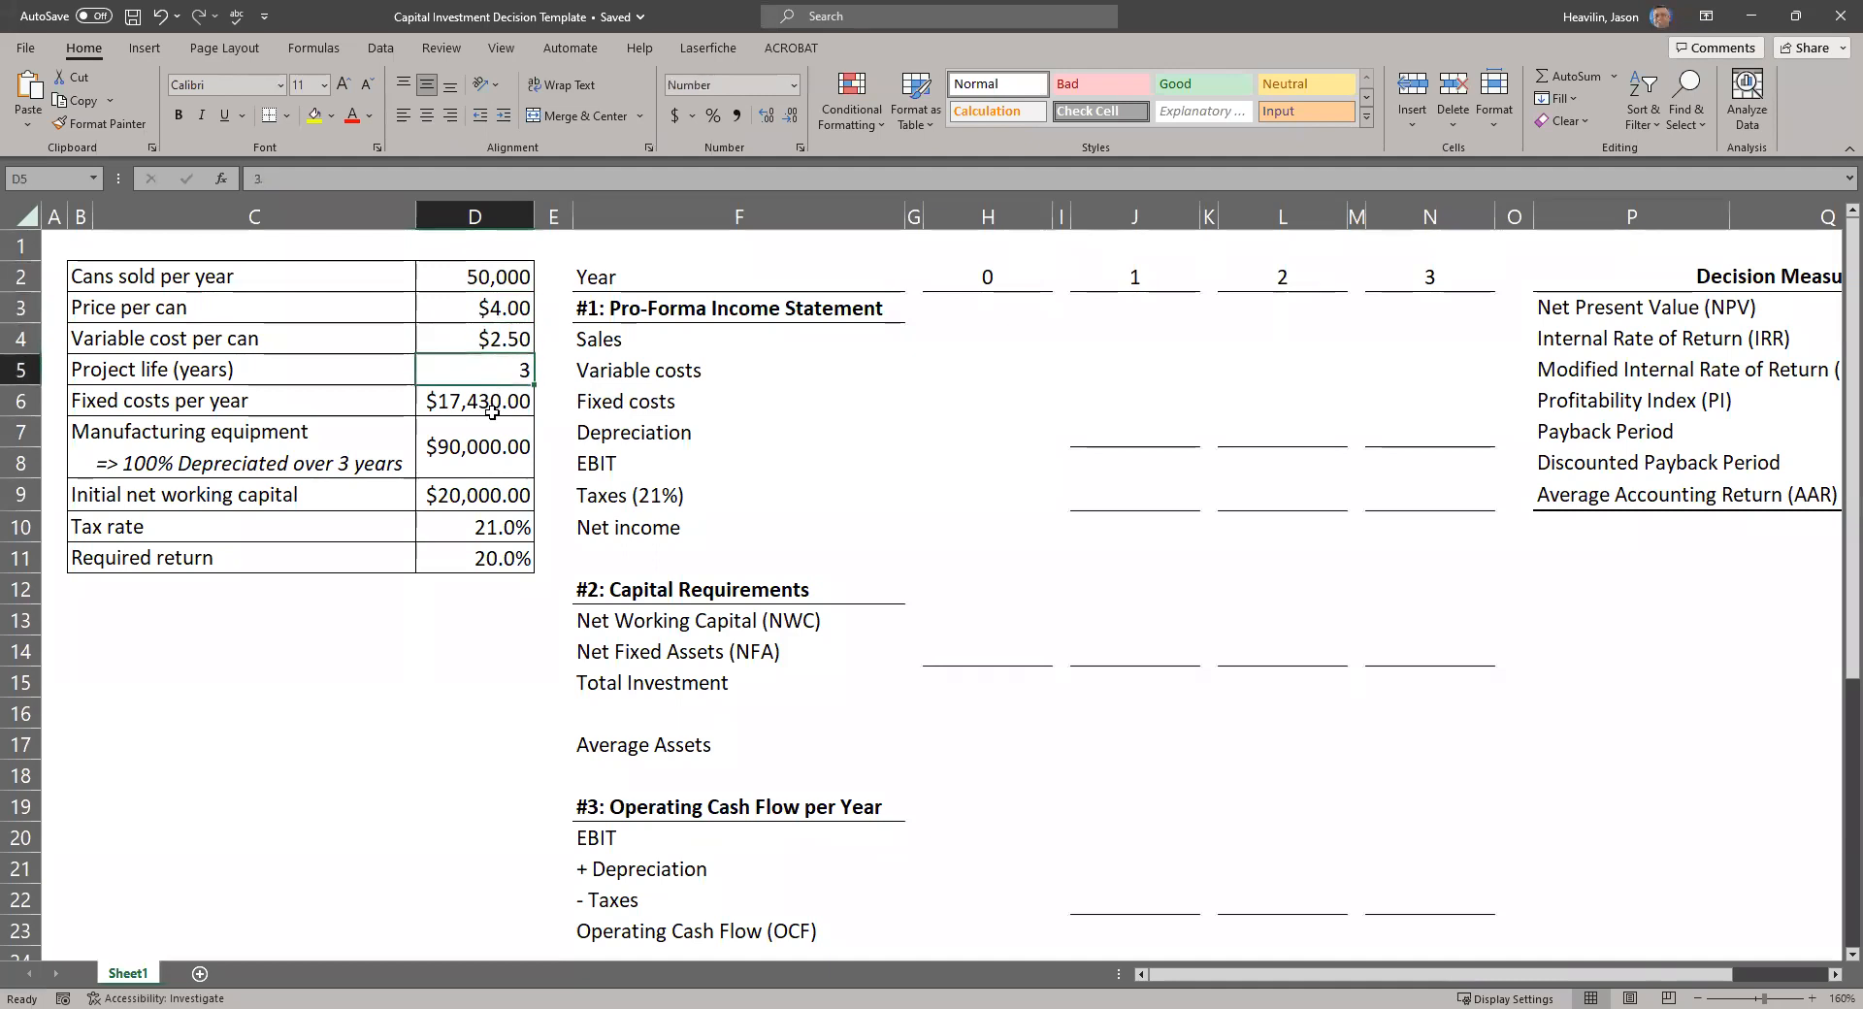
{"action": "left_click", "coordinate": [492, 408]}
{"action": "left_click", "coordinate": [999, 297]}
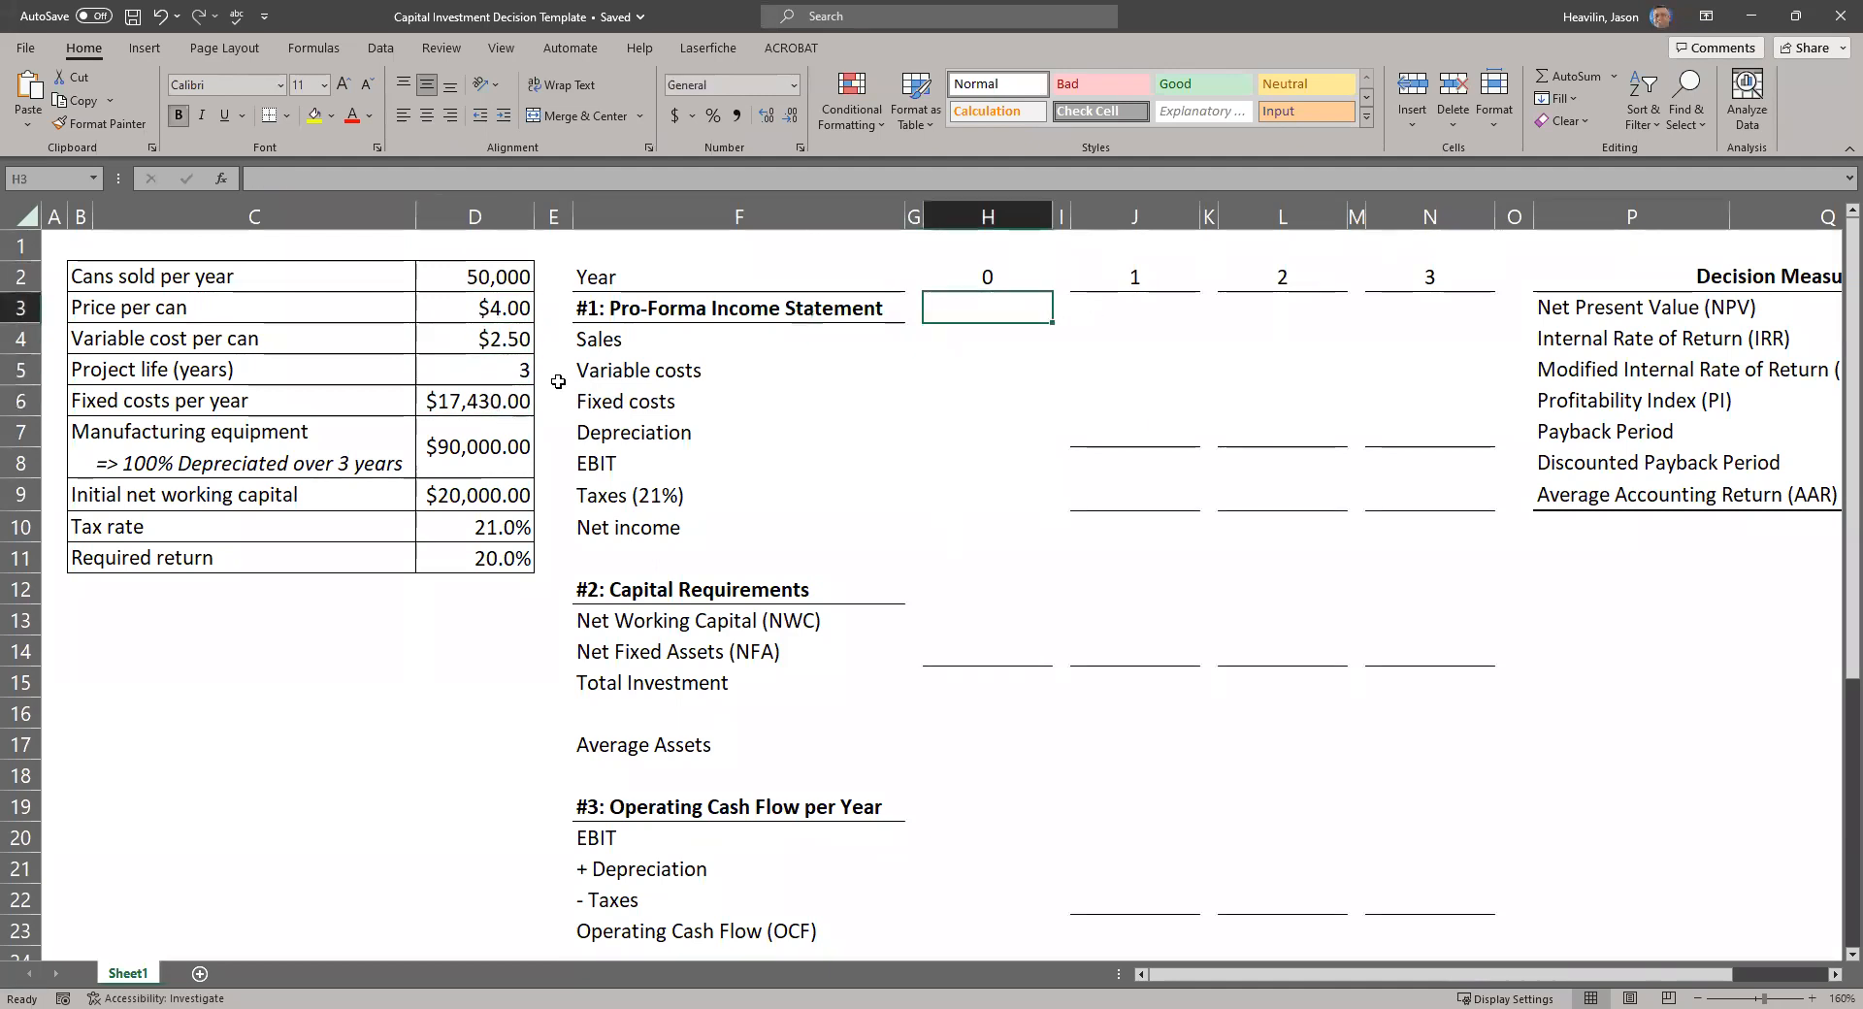
{"action": "left_click", "coordinate": [488, 485]}
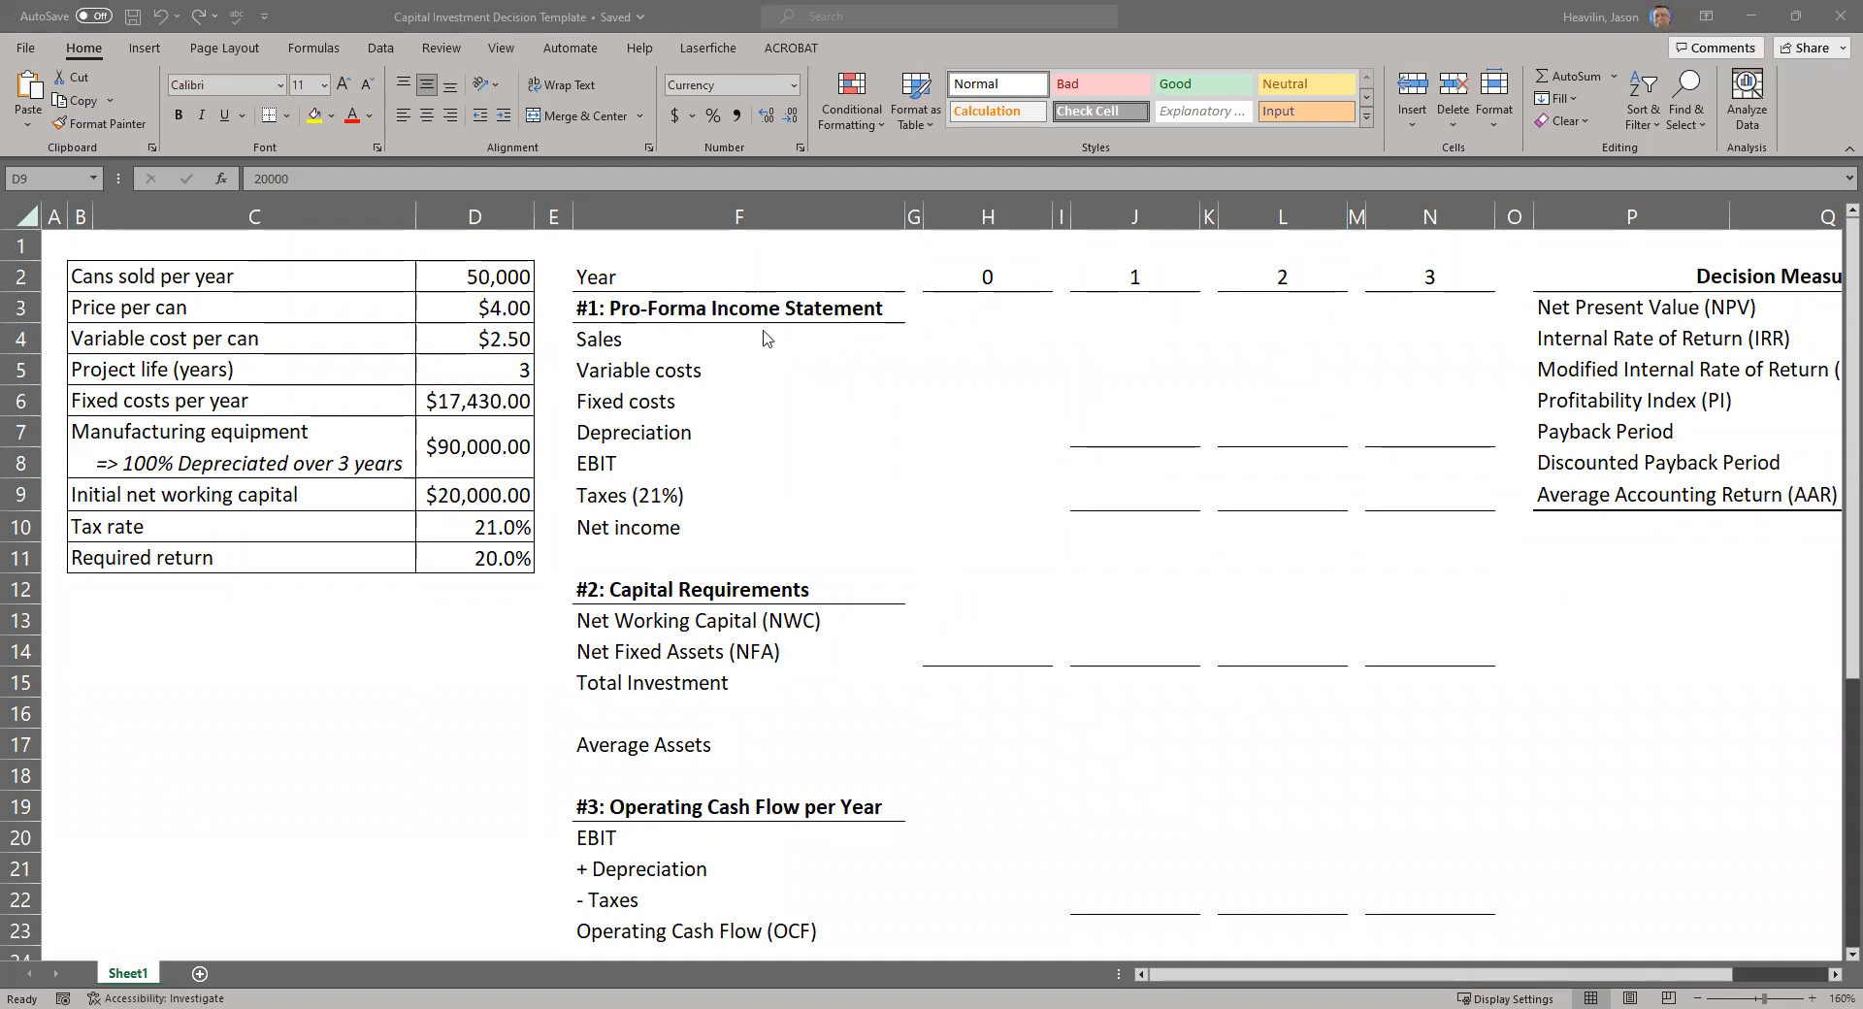
Examine the year headers 0 to 3 and the pro-forma income statement area for years 1 to 3.
{"action": "left_click", "coordinate": [681, 276]}
{"action": "left_click", "coordinate": [980, 282]}
{"action": "left_click", "coordinate": [1138, 297]}
{"action": "left_click", "coordinate": [1269, 281]}
{"action": "left_click", "coordinate": [1427, 277]}
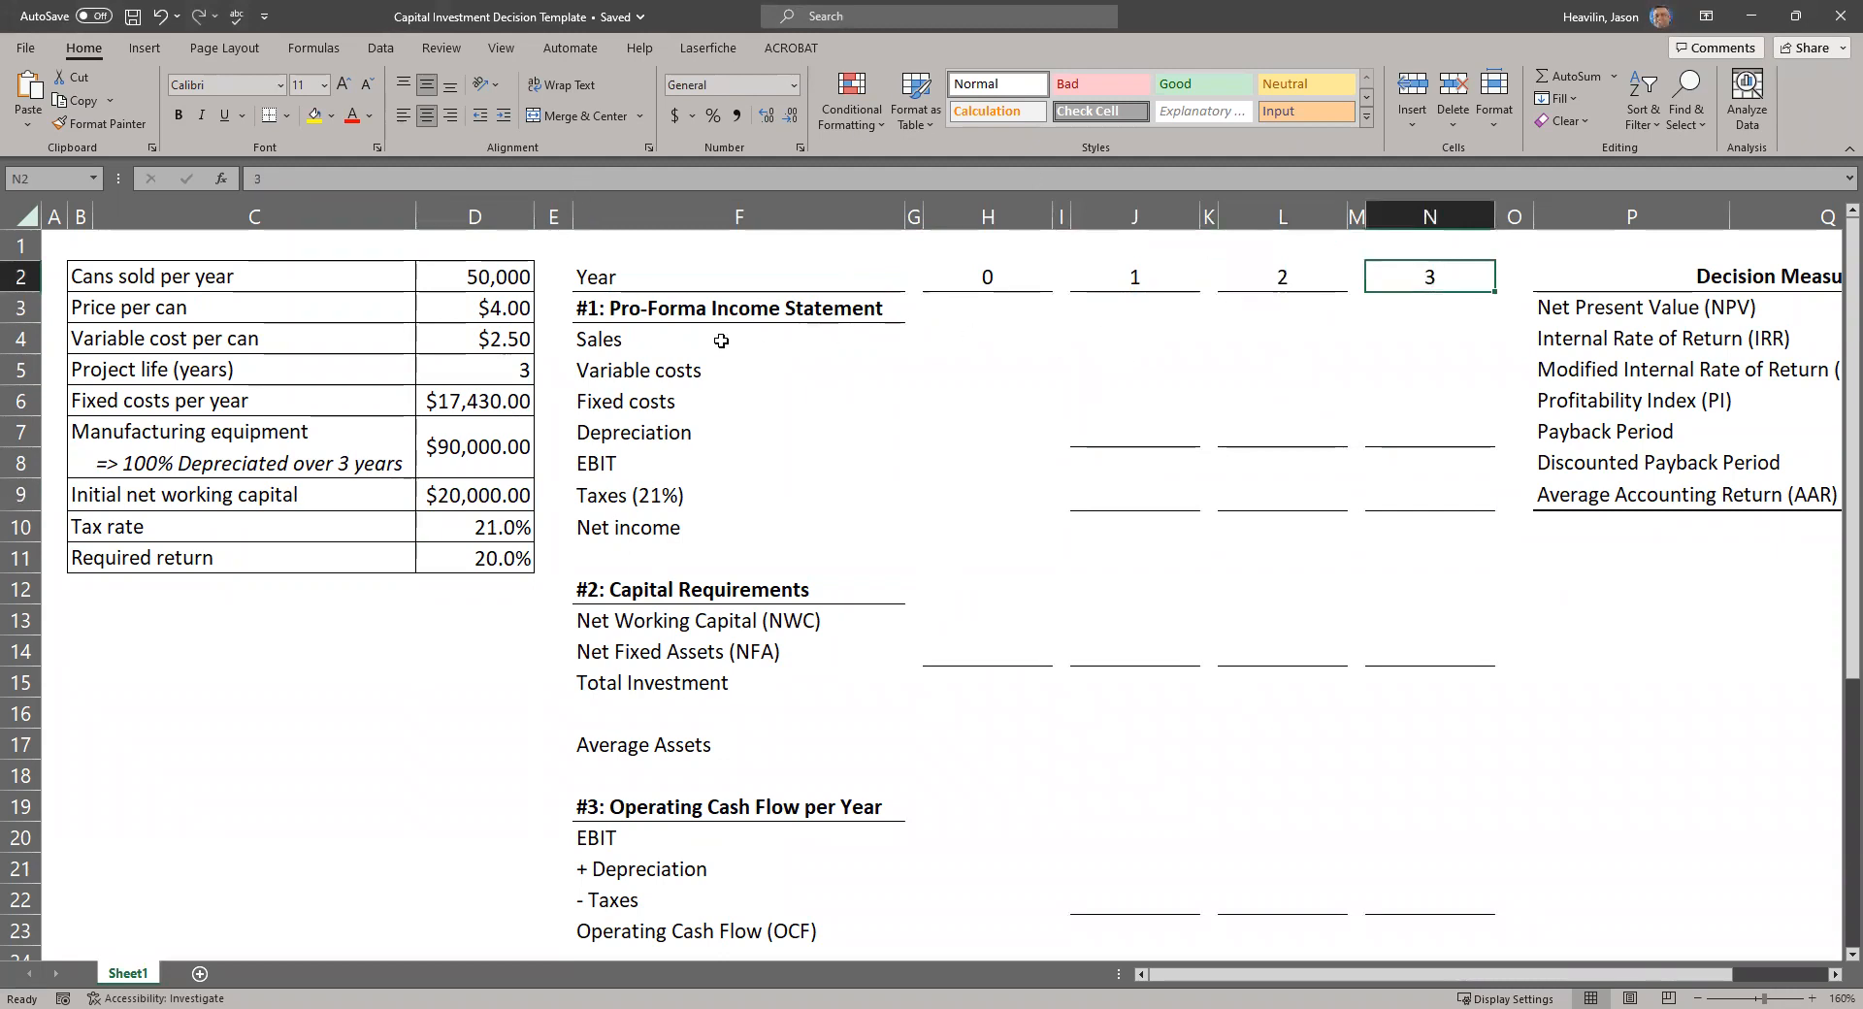
{"action": "left_click", "coordinate": [723, 308]}
{"action": "left_click_drag", "start_coordinate": [1107, 279], "coordinate": [1485, 670]}
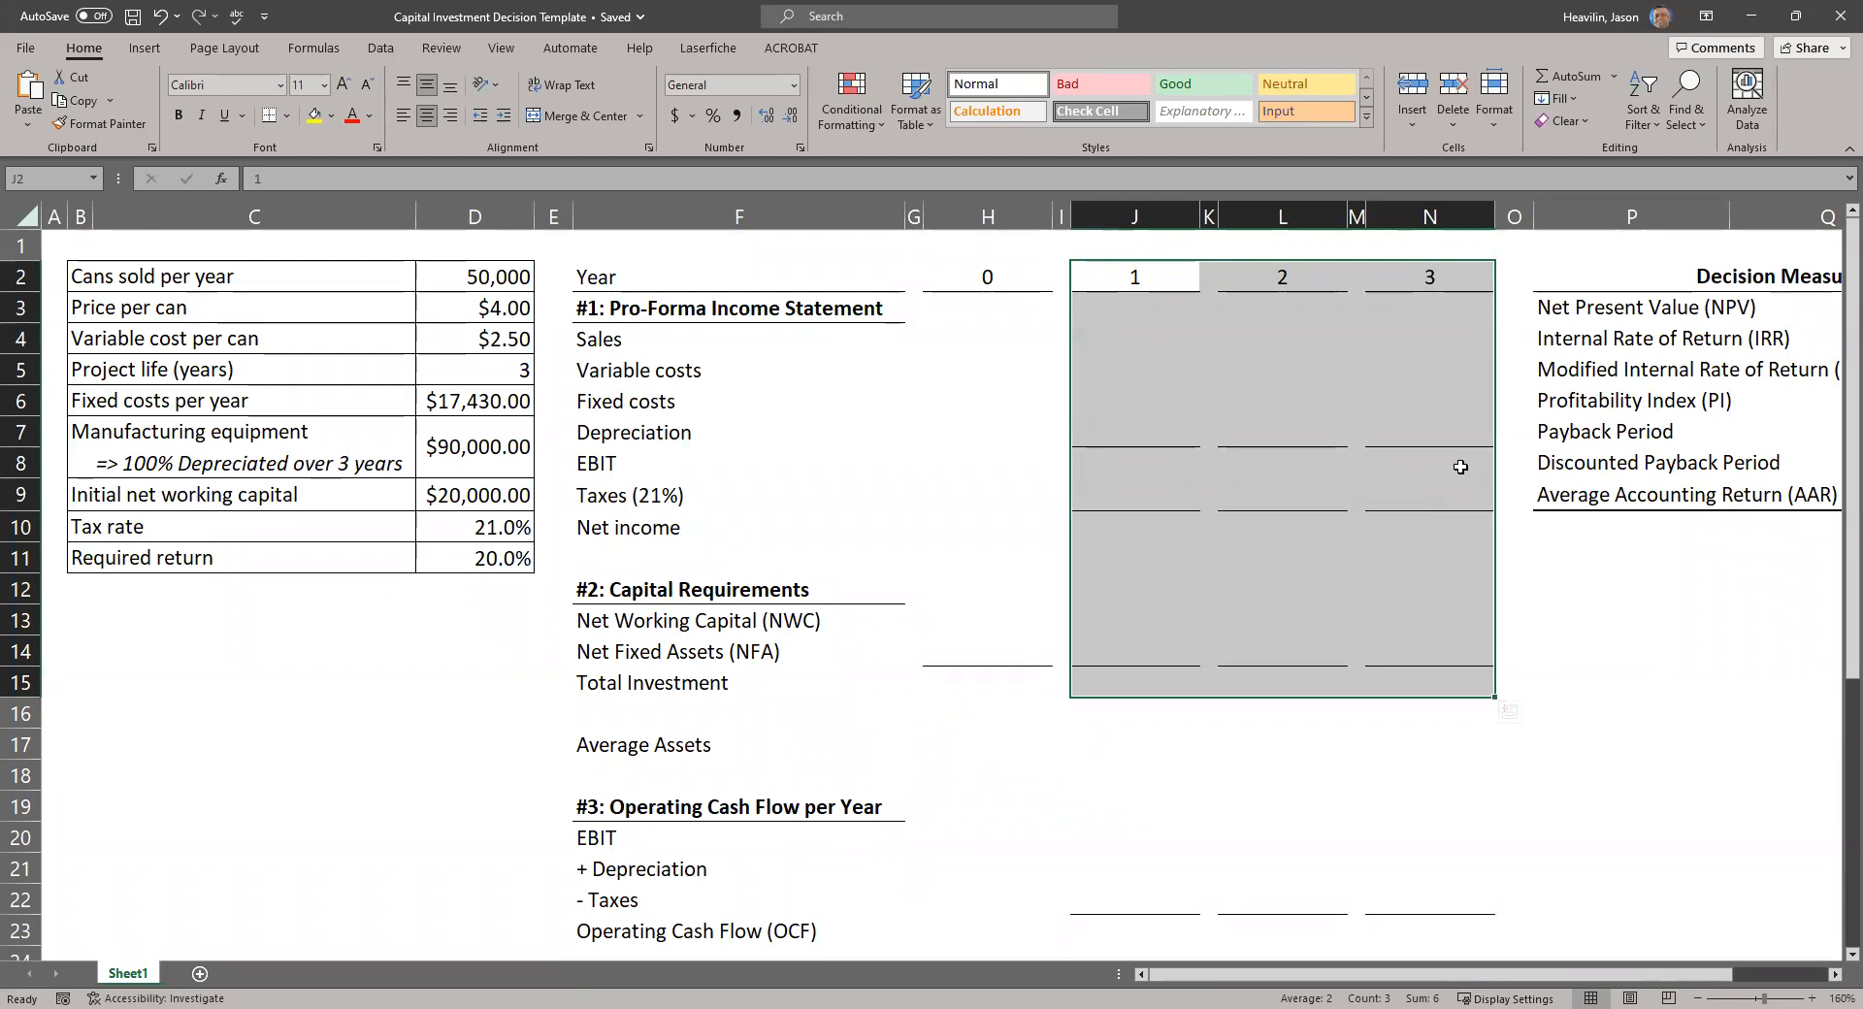
Calculate year 1 sales in J4 as cans sold per year times price per can with =D2*D3.
{"action": "left_click", "coordinate": [1114, 338]}
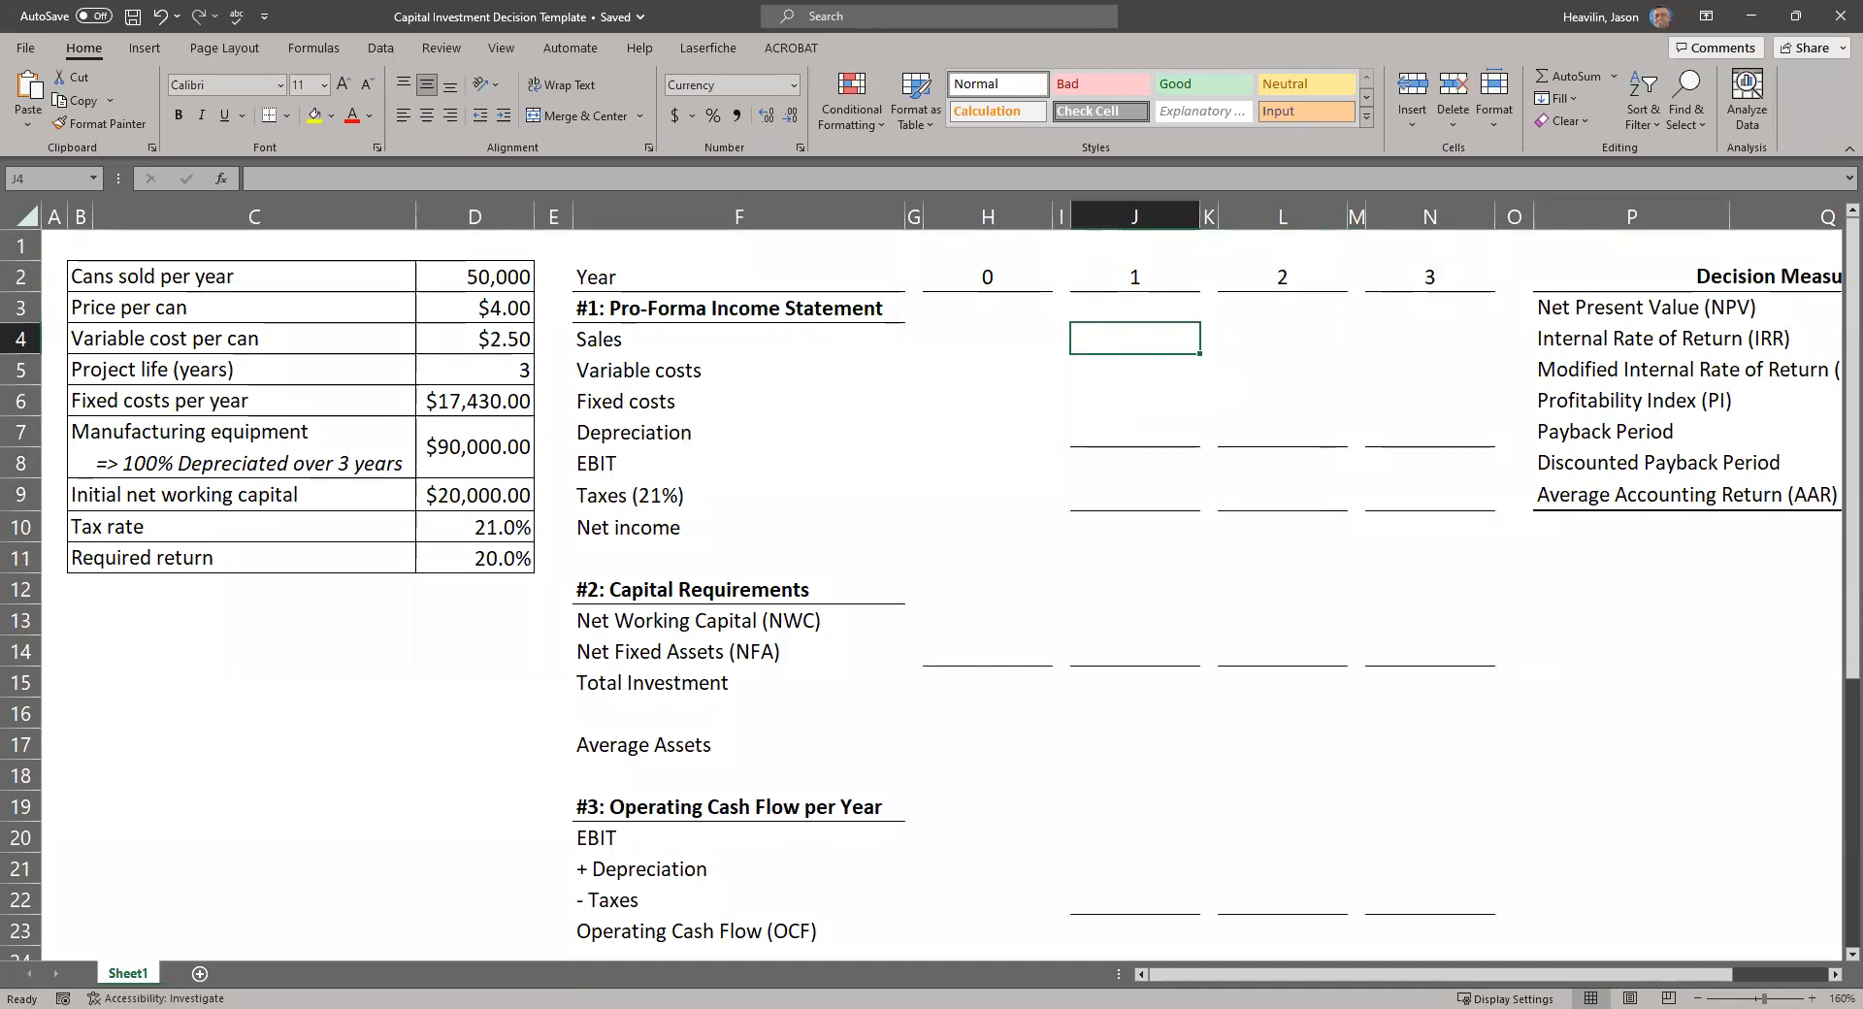
{"action": "key", "text": "alt+Tab"}
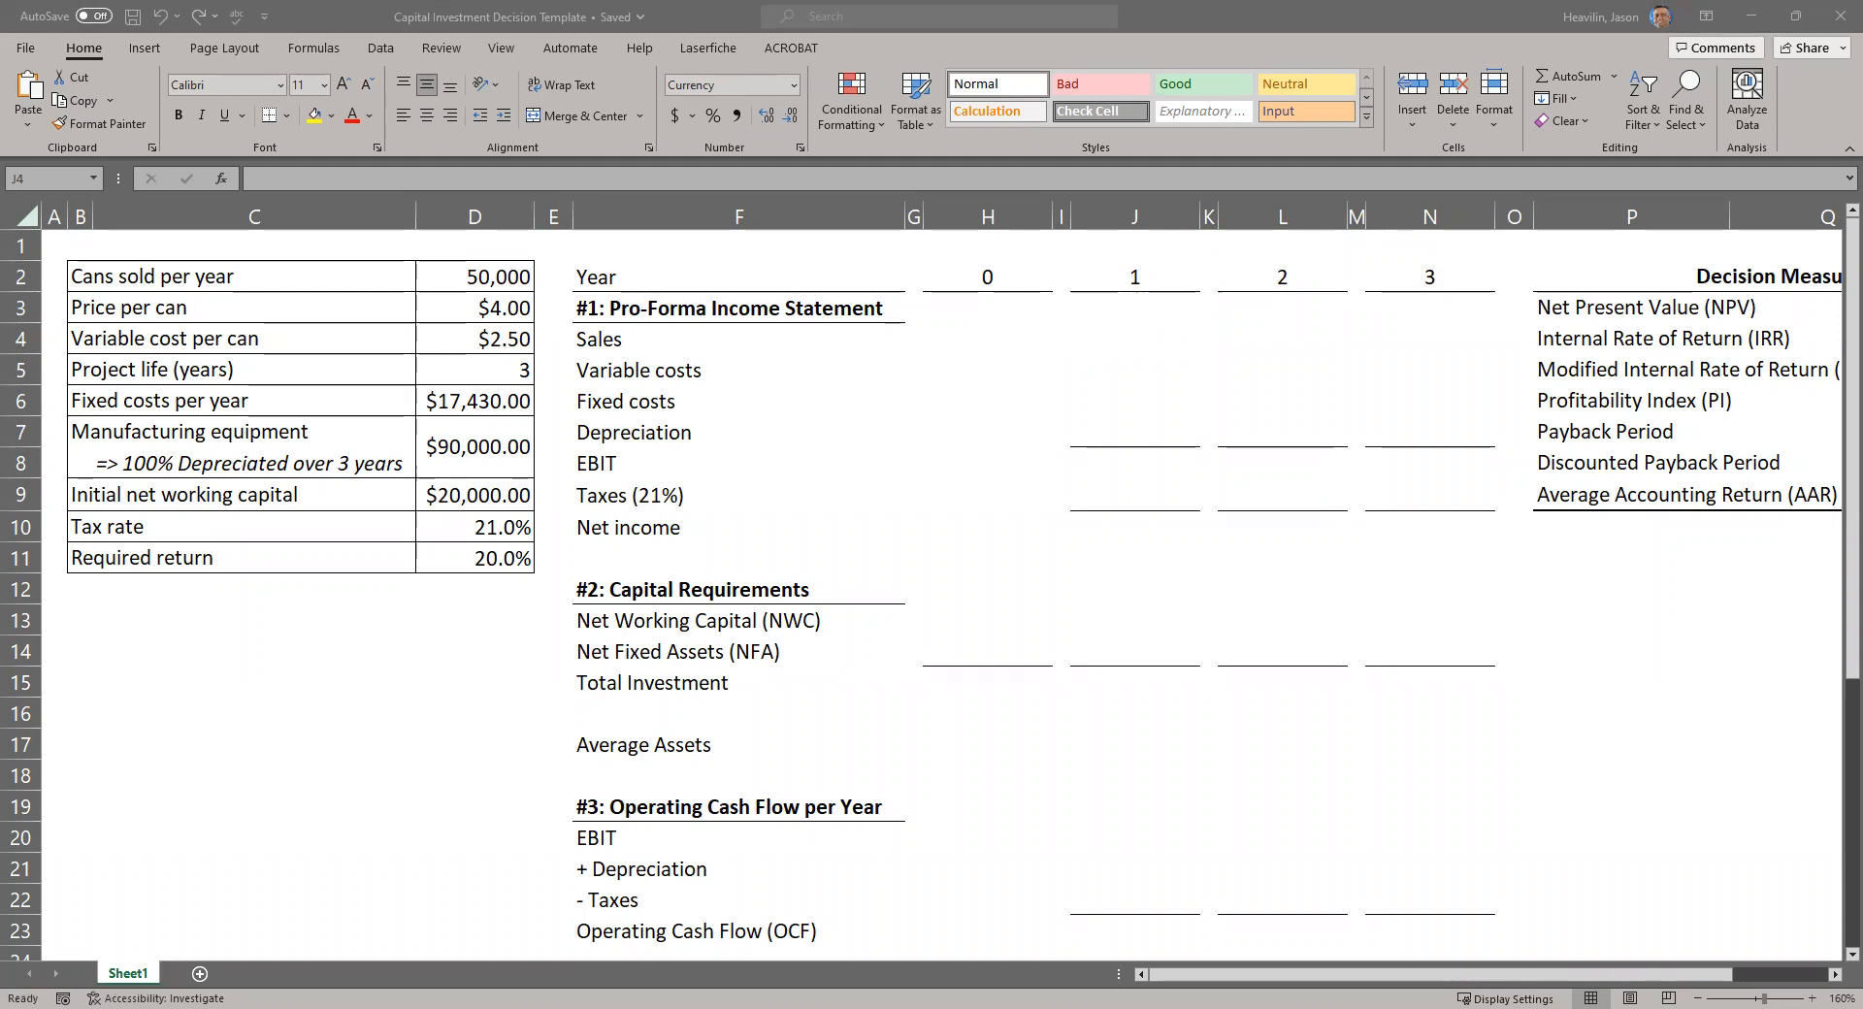
{"action": "left_click", "coordinate": [1114, 342]}
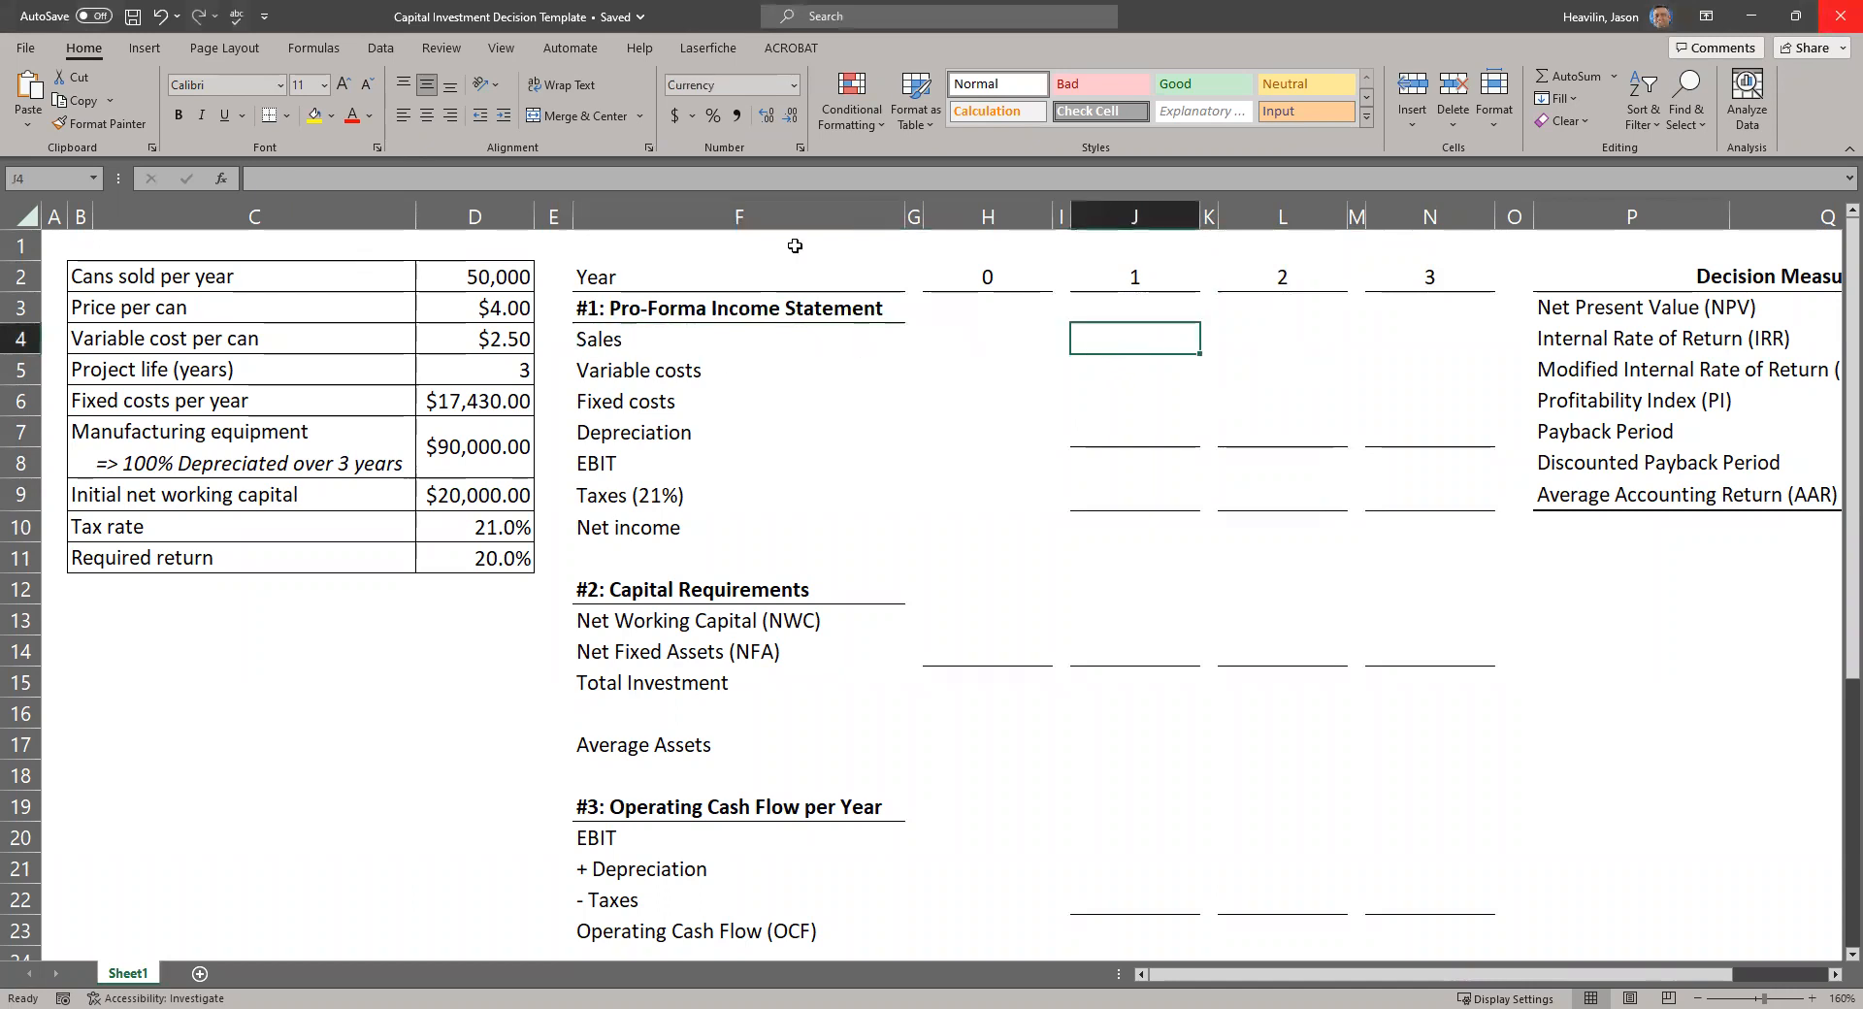
{"action": "left_click", "coordinate": [199, 278]}
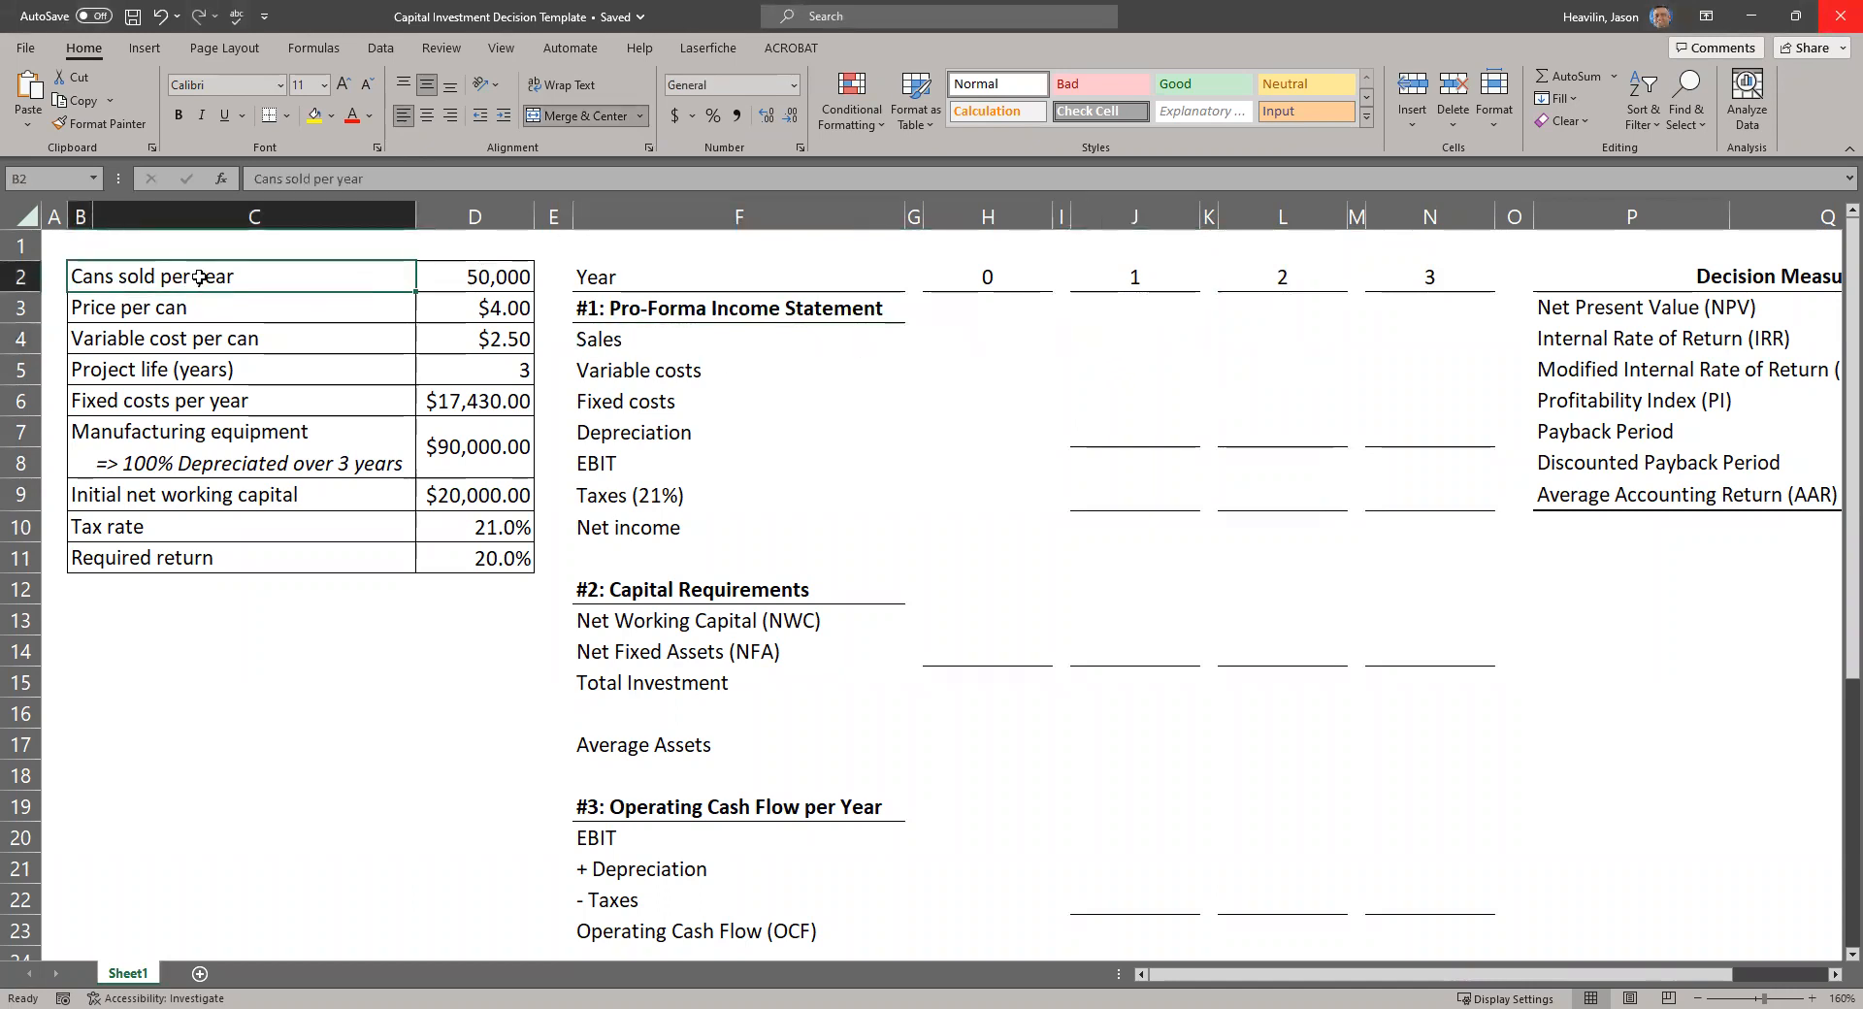
{"action": "left_click", "coordinate": [490, 282]}
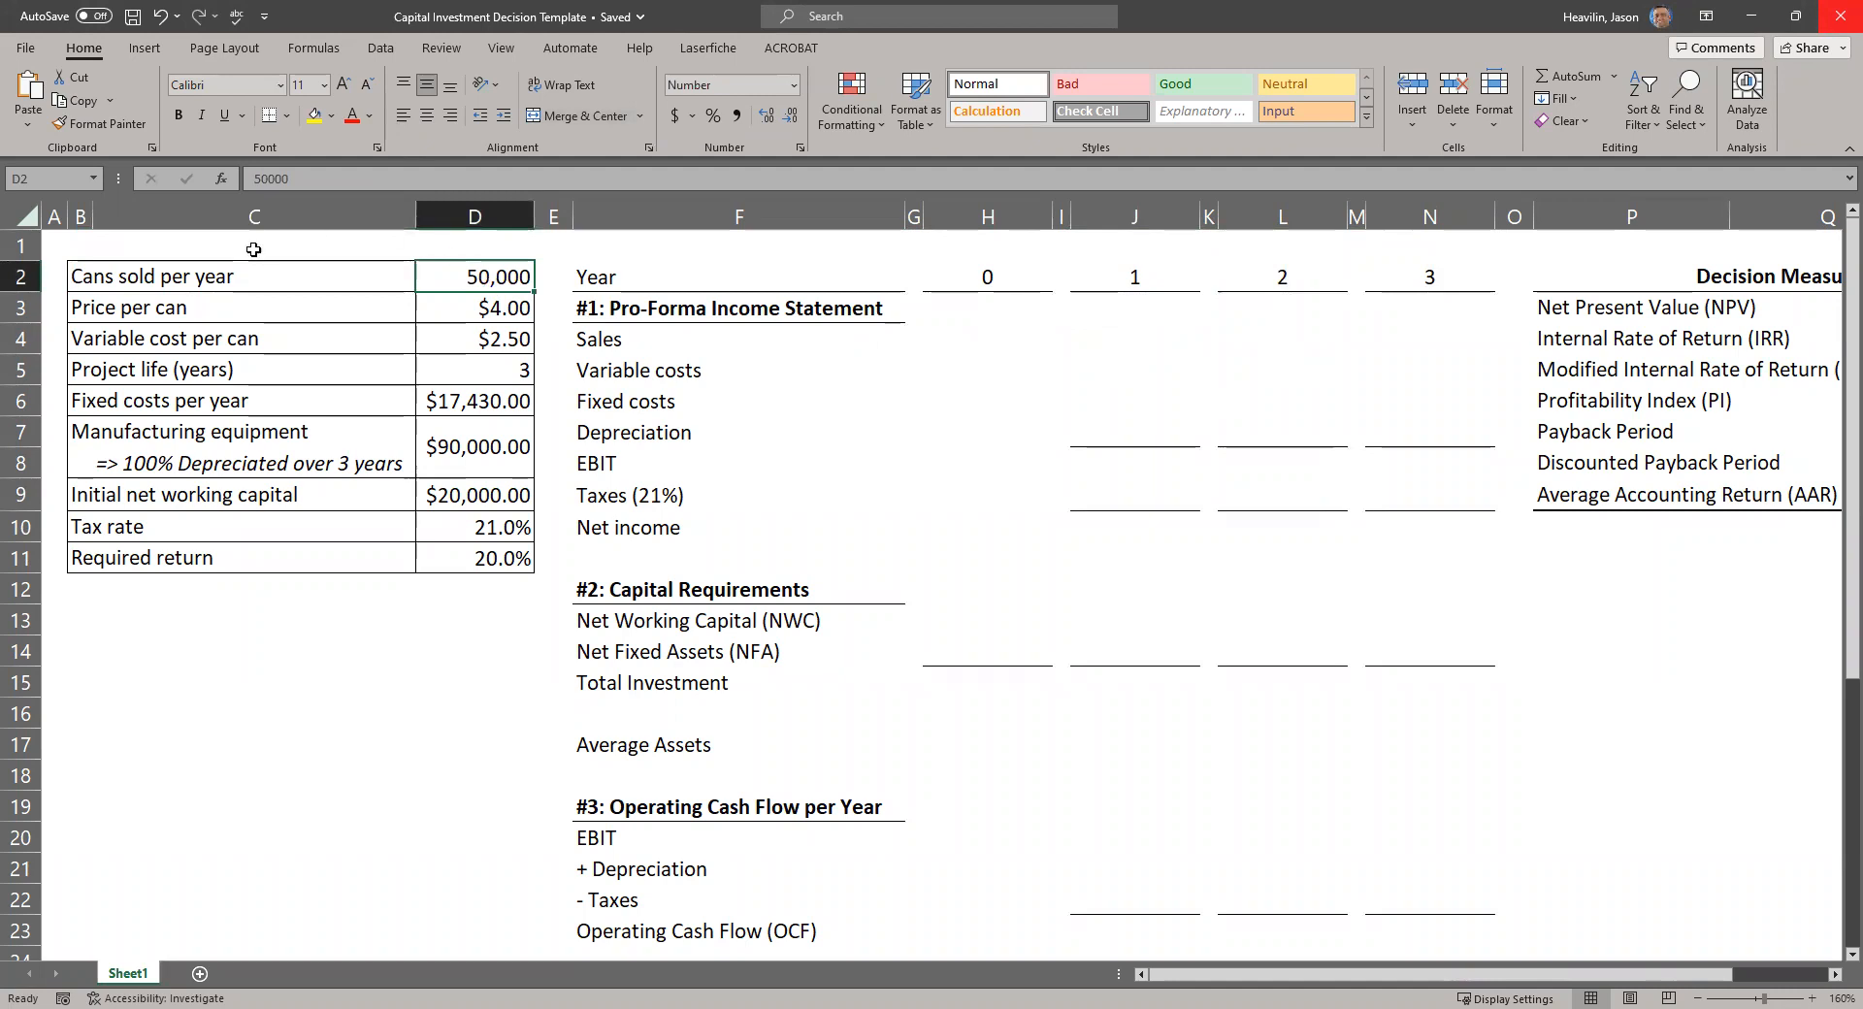
{"action": "left_click", "coordinate": [500, 318]}
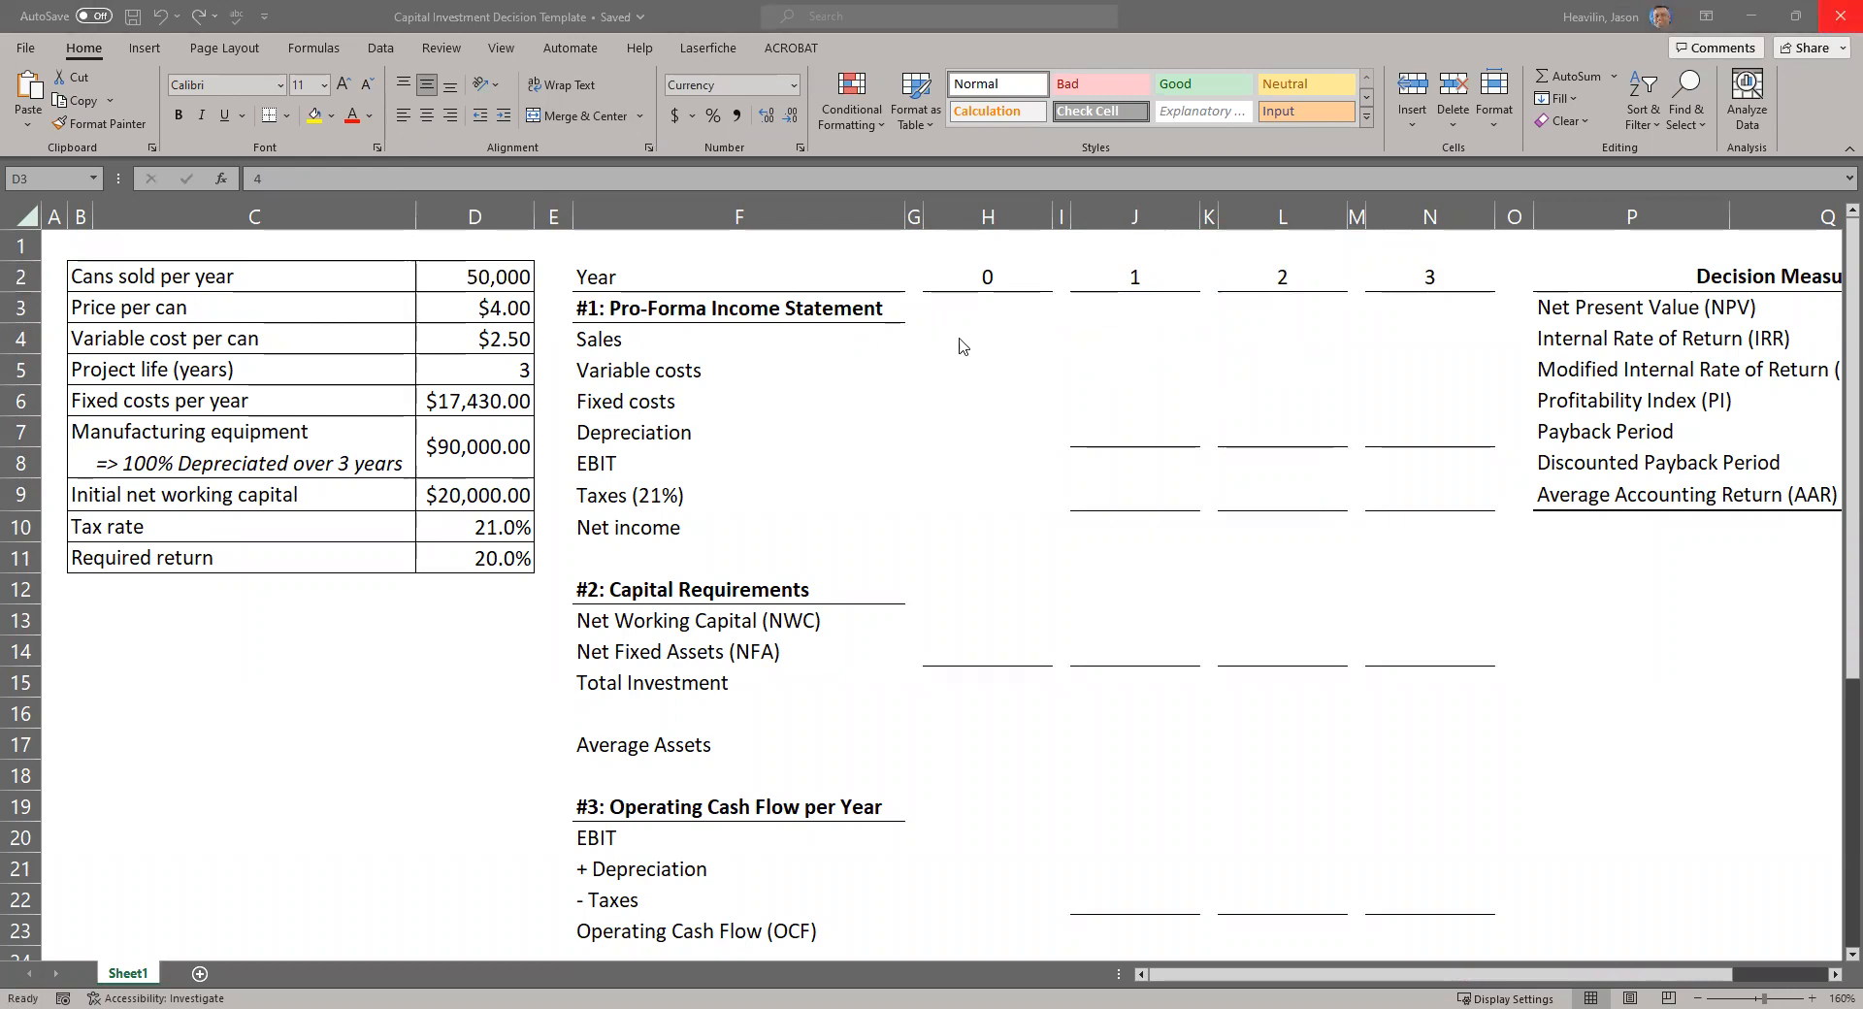
{"action": "left_click", "coordinate": [1121, 337]}
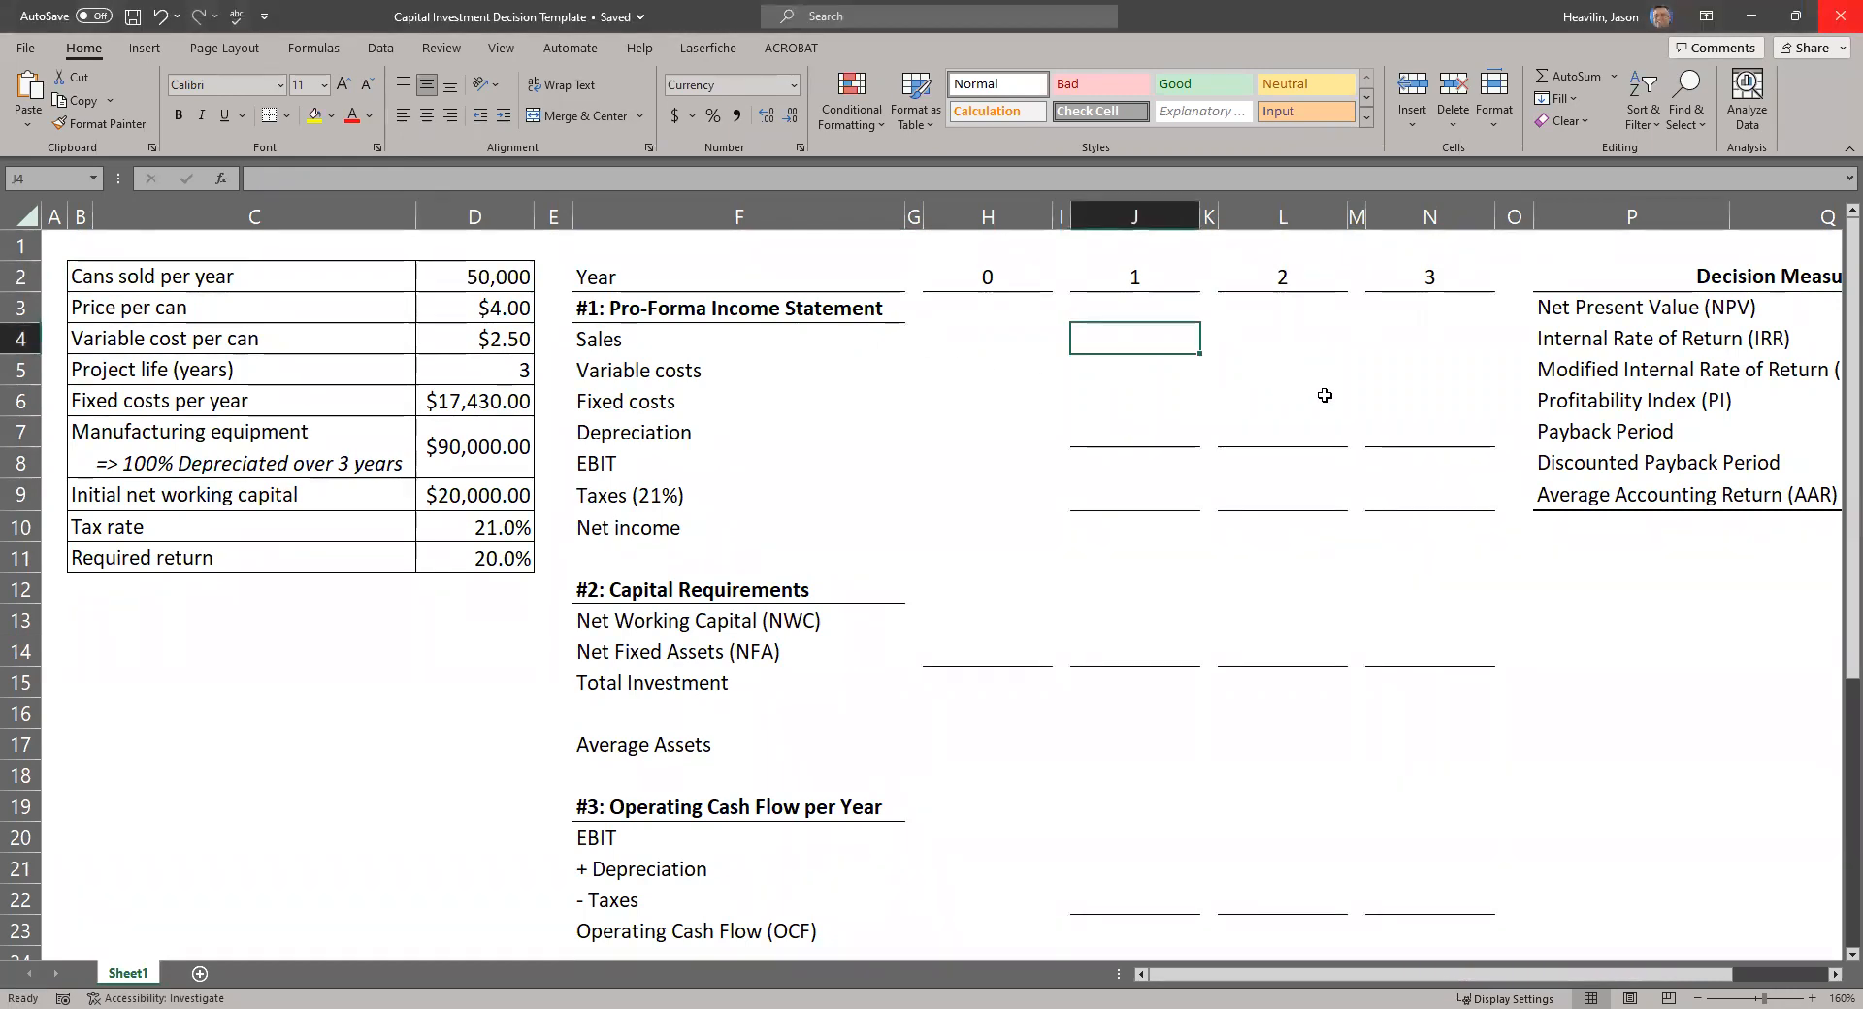
{"action": "type", "text": "="}
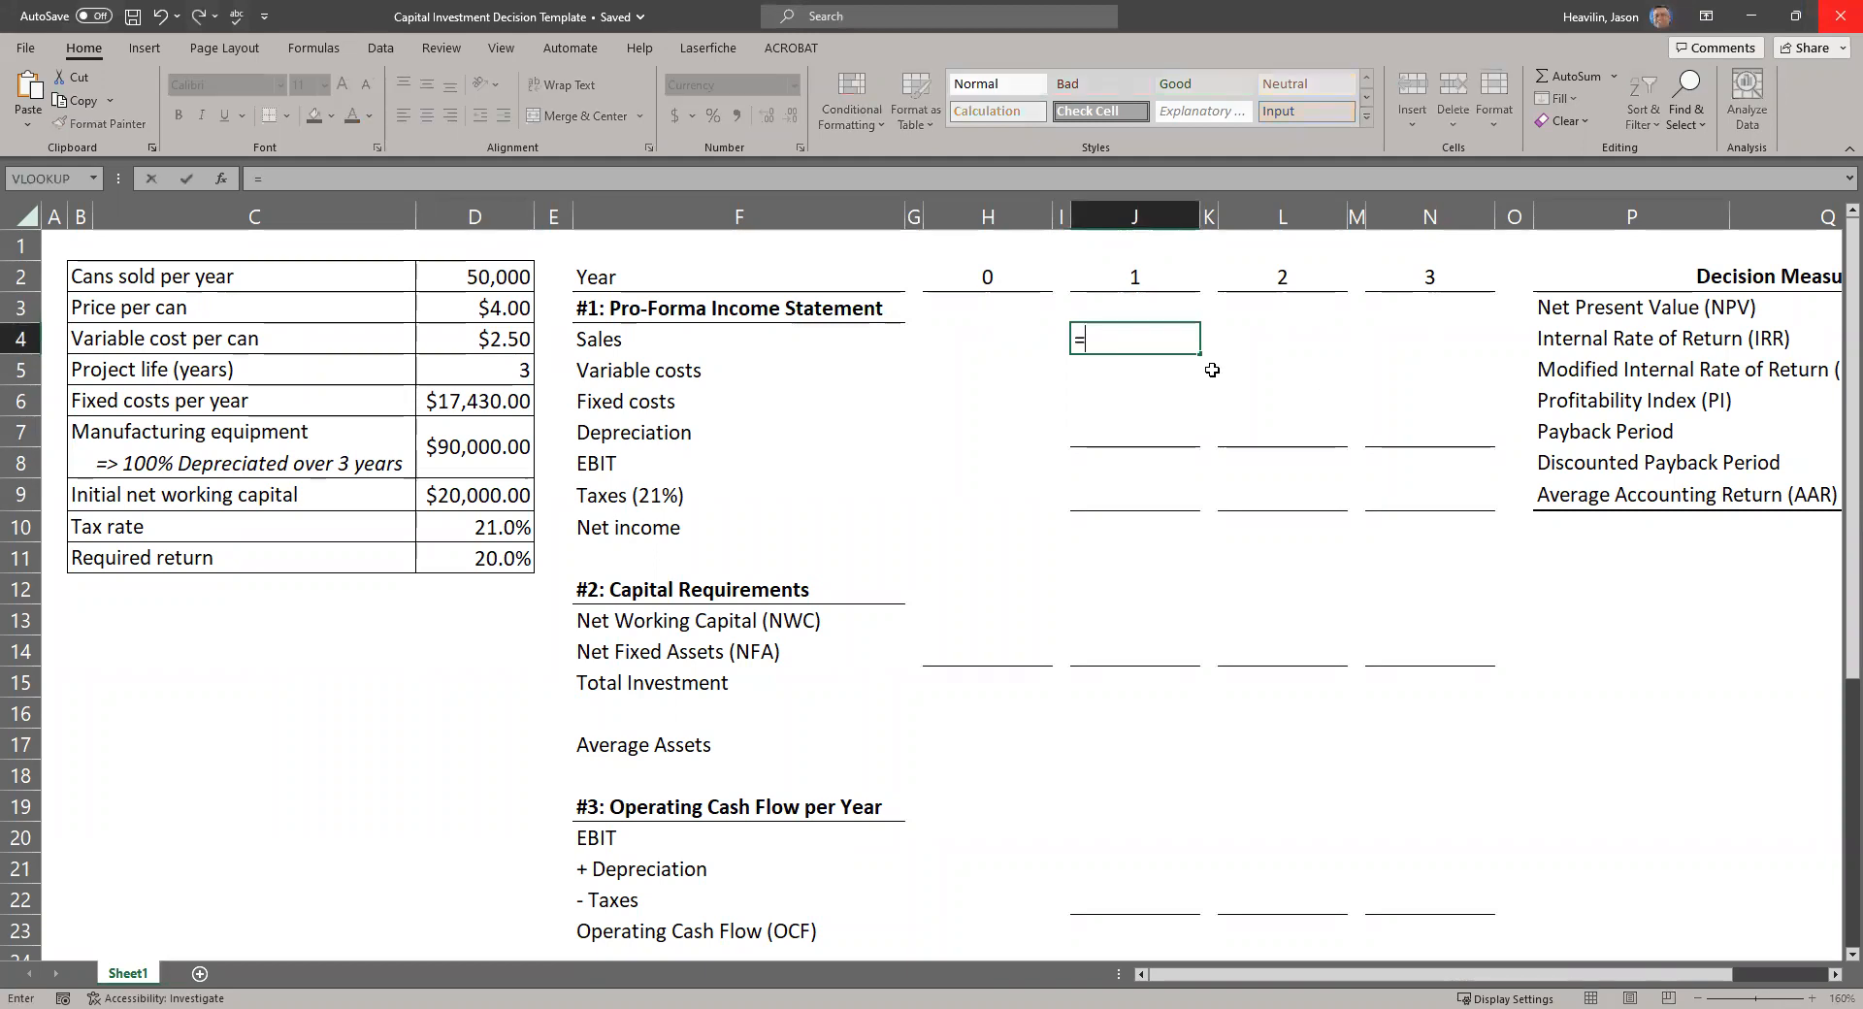
{"action": "left_click", "coordinate": [505, 277]}
{"action": "type", "text": "*"}
{"action": "left_click", "coordinate": [511, 309]}
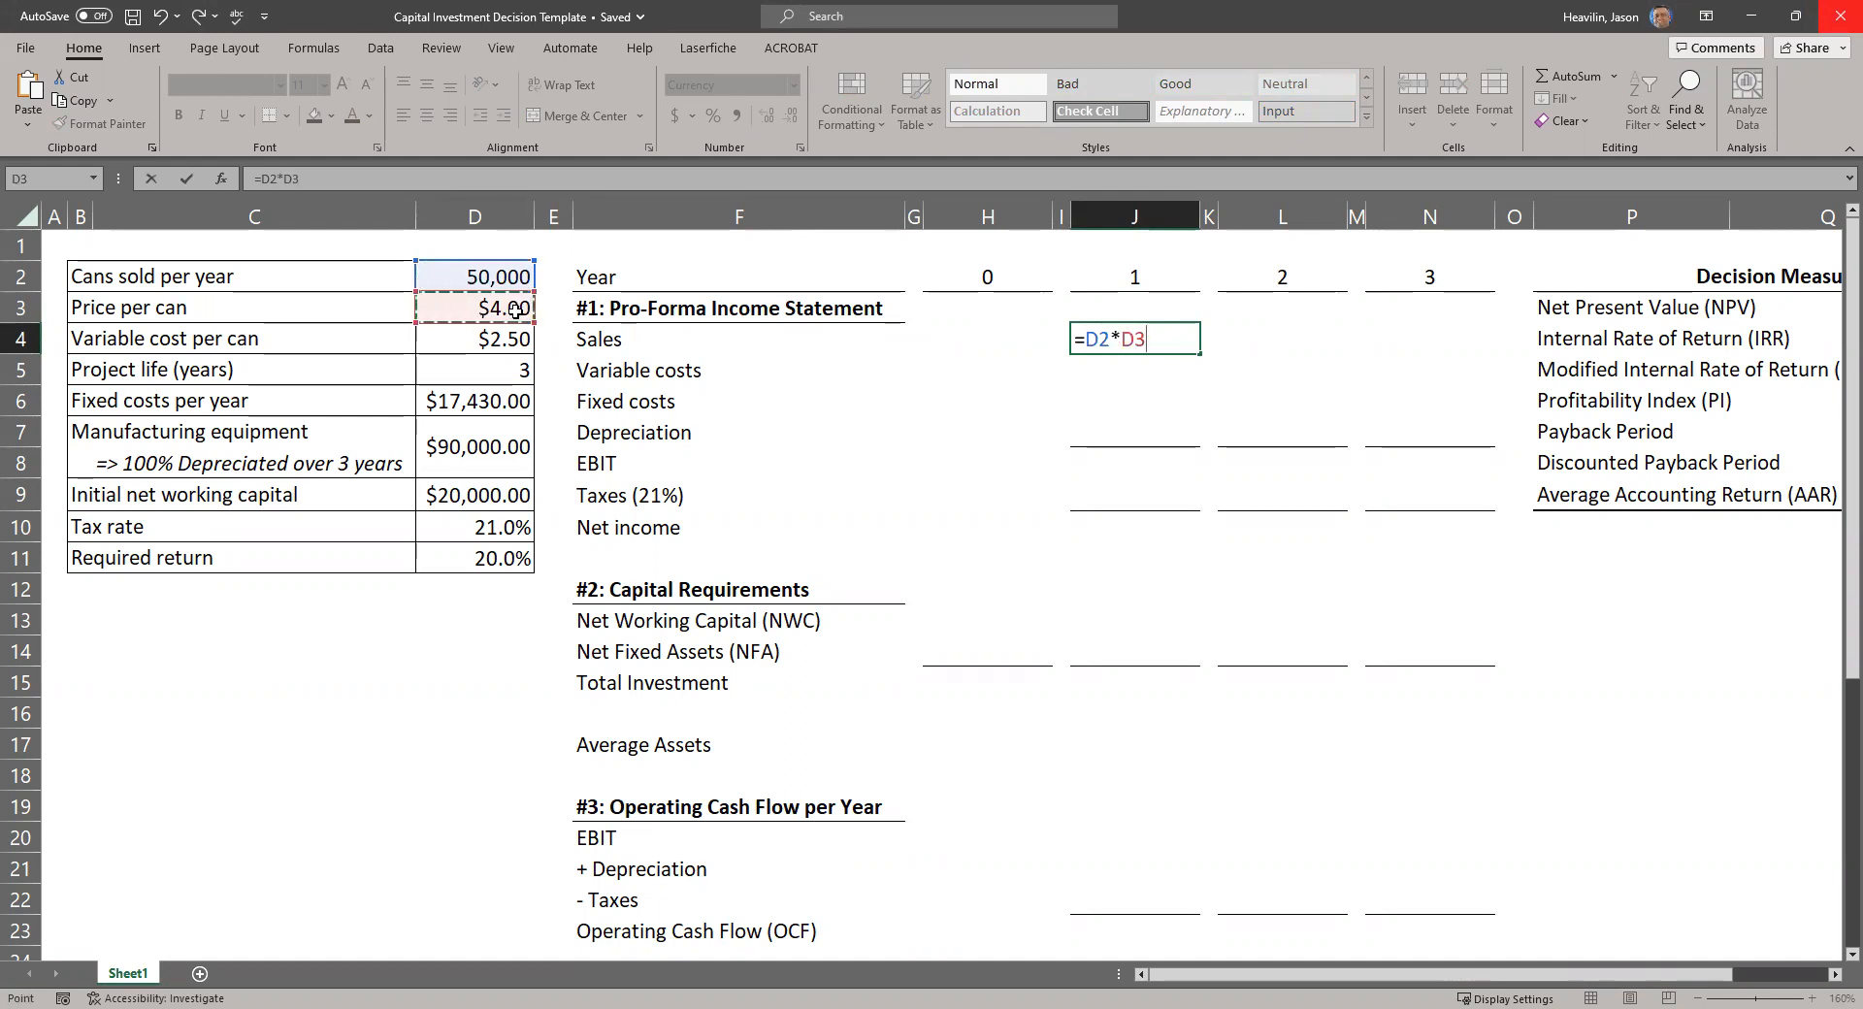
{"action": "key", "text": "Return"}
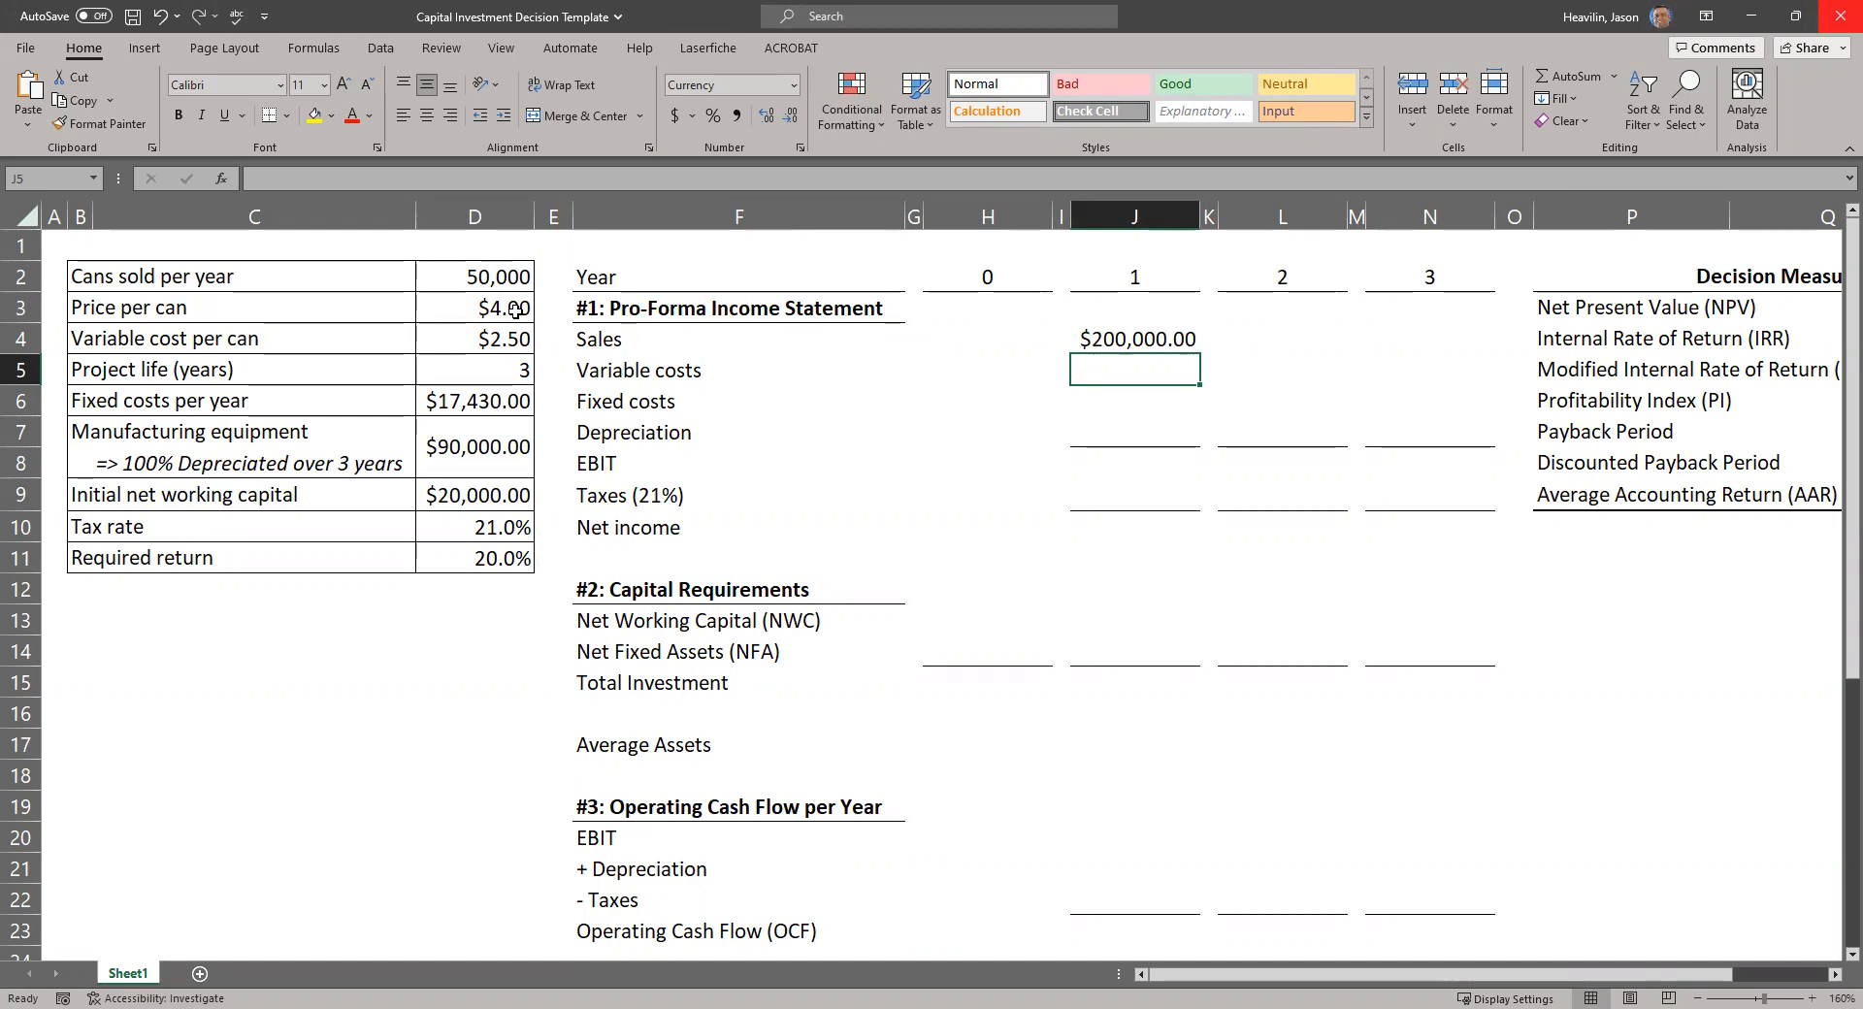
Link year 2 sales in L4 to the year 1 sales with =J4.
{"action": "left_click", "coordinate": [1172, 336]}
{"action": "left_click", "coordinate": [1276, 335]}
{"action": "type", "text": "=J4"}
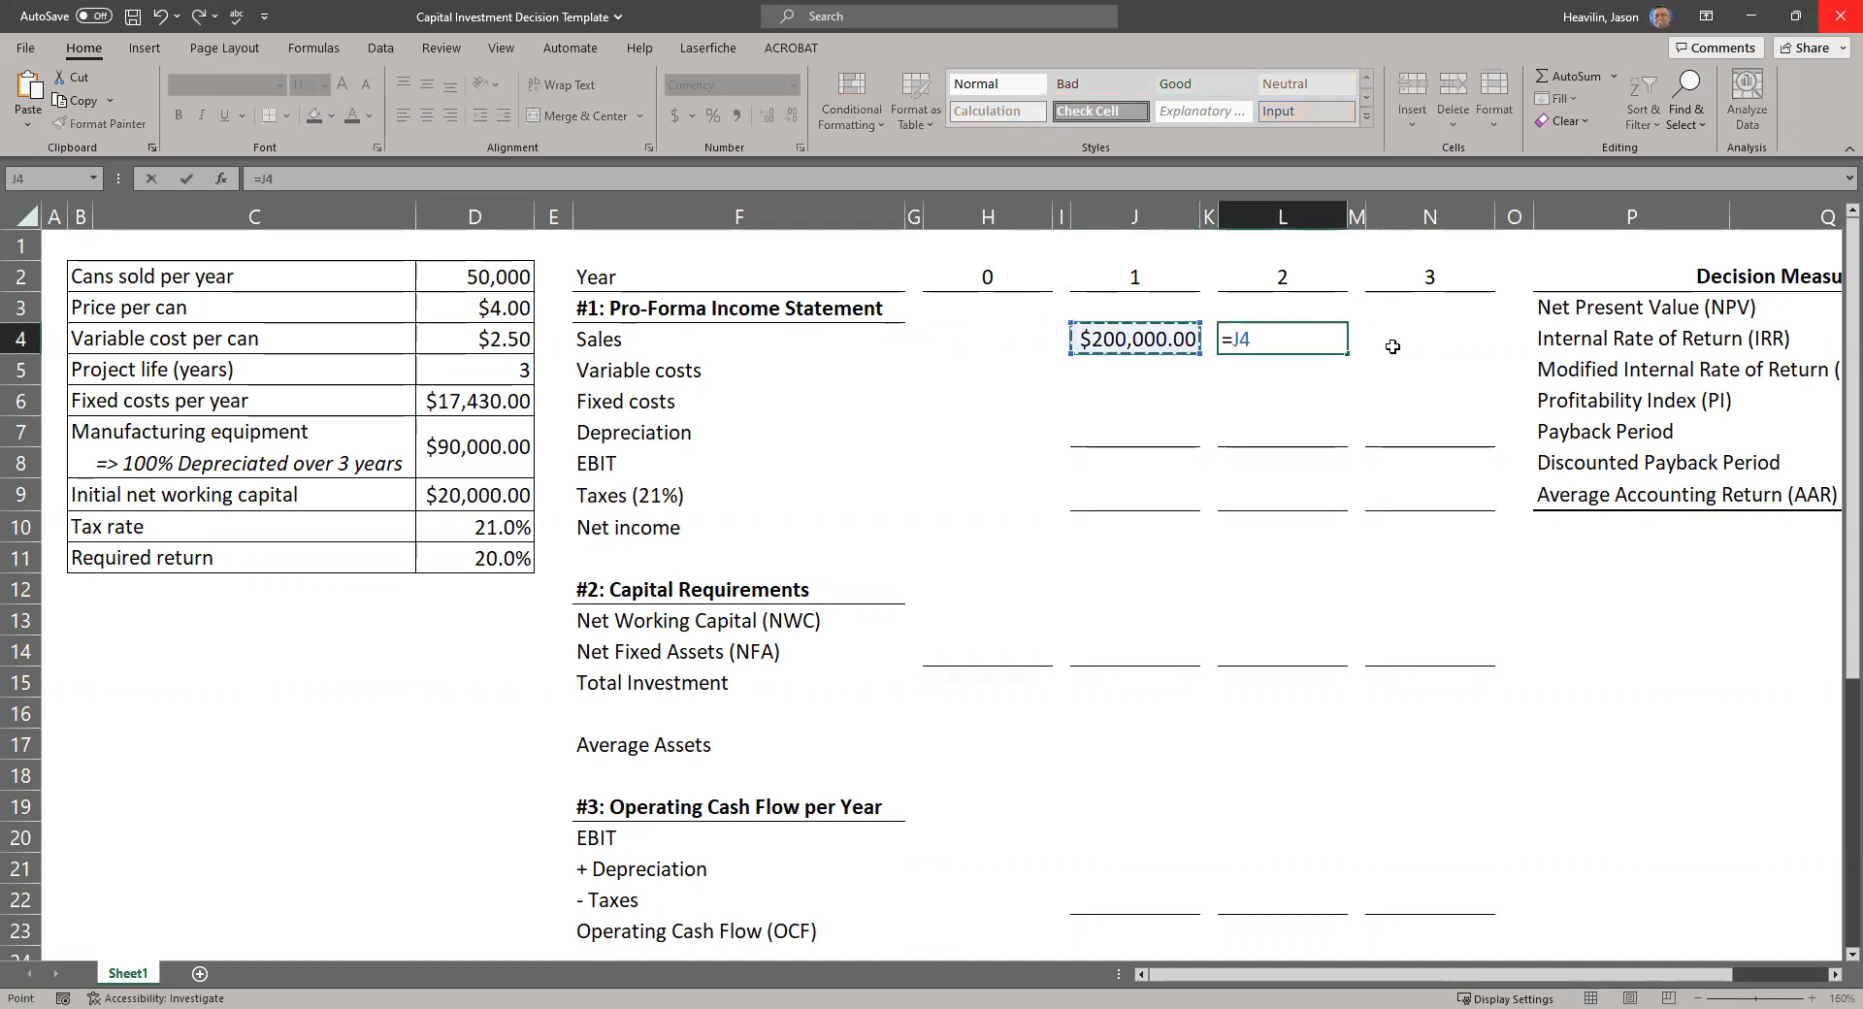
{"action": "key", "text": "Return"}
{"action": "key", "text": "Up"}
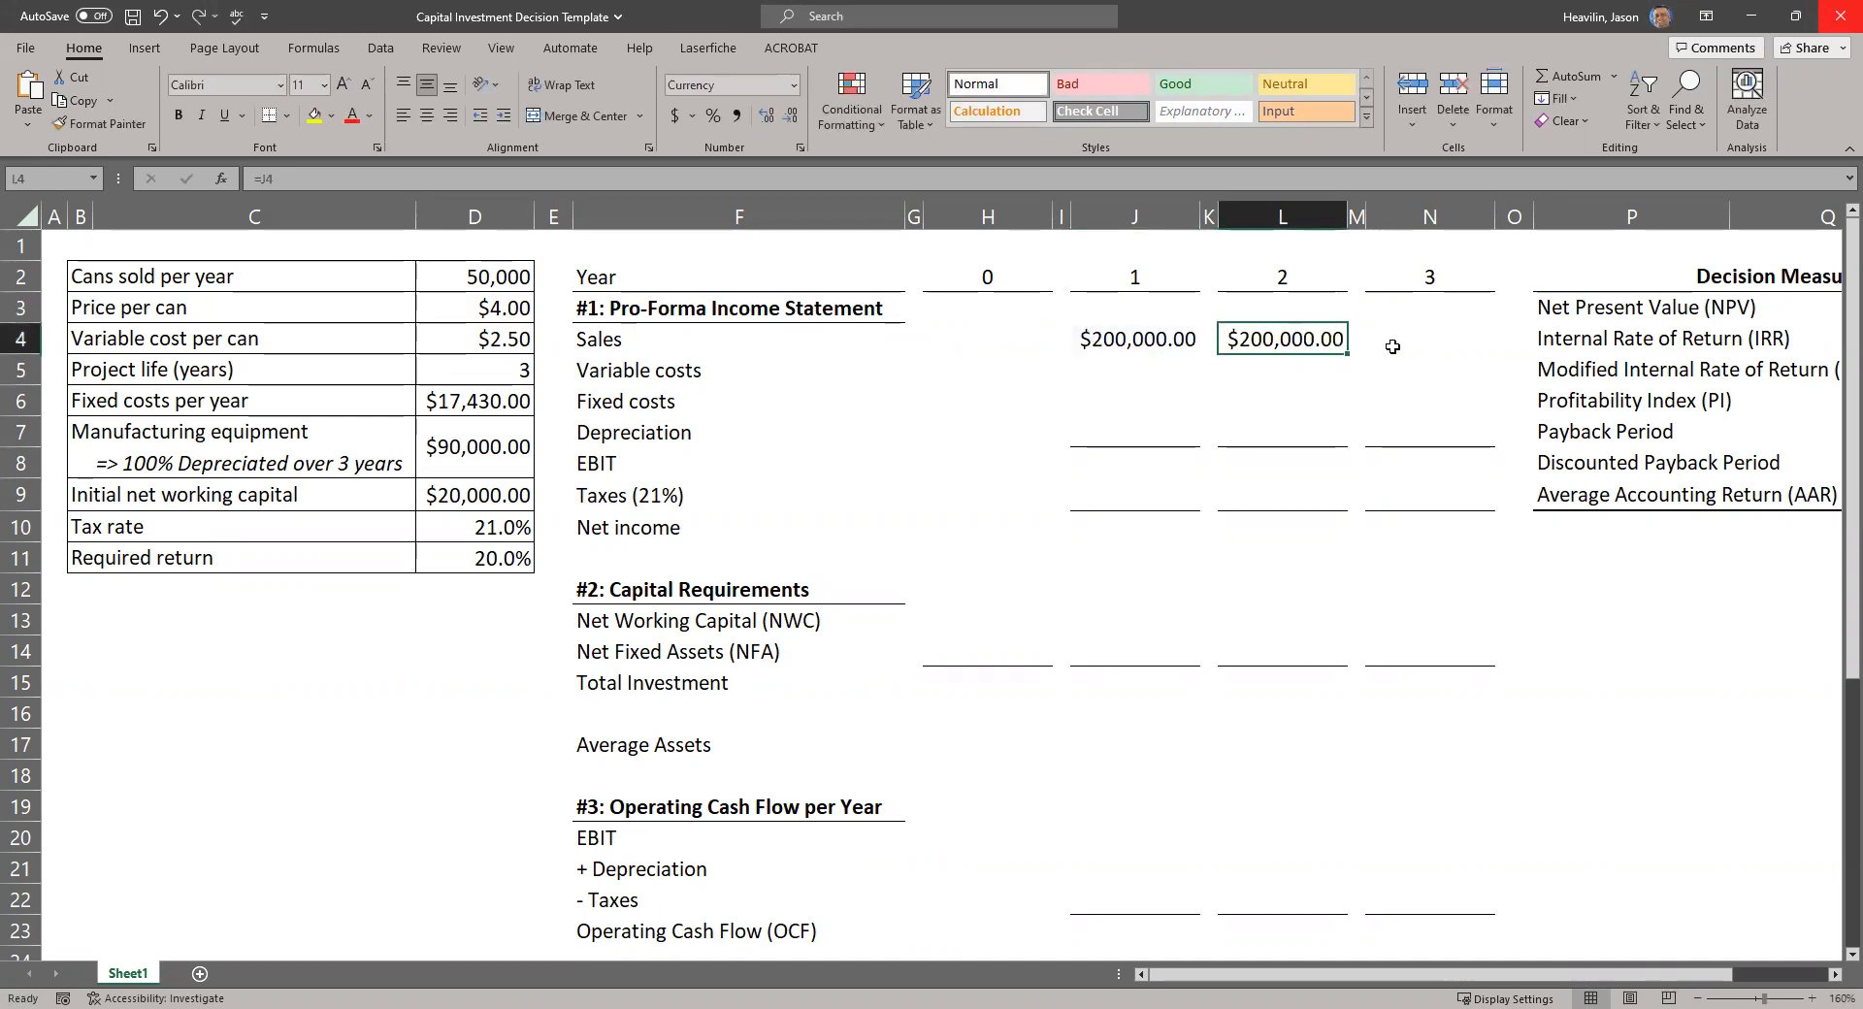
Copy the year 2 sales formula to year 3 in N4 and save the workbook.
{"action": "key", "text": "ctrl+c"}
{"action": "left_click", "coordinate": [1393, 347]}
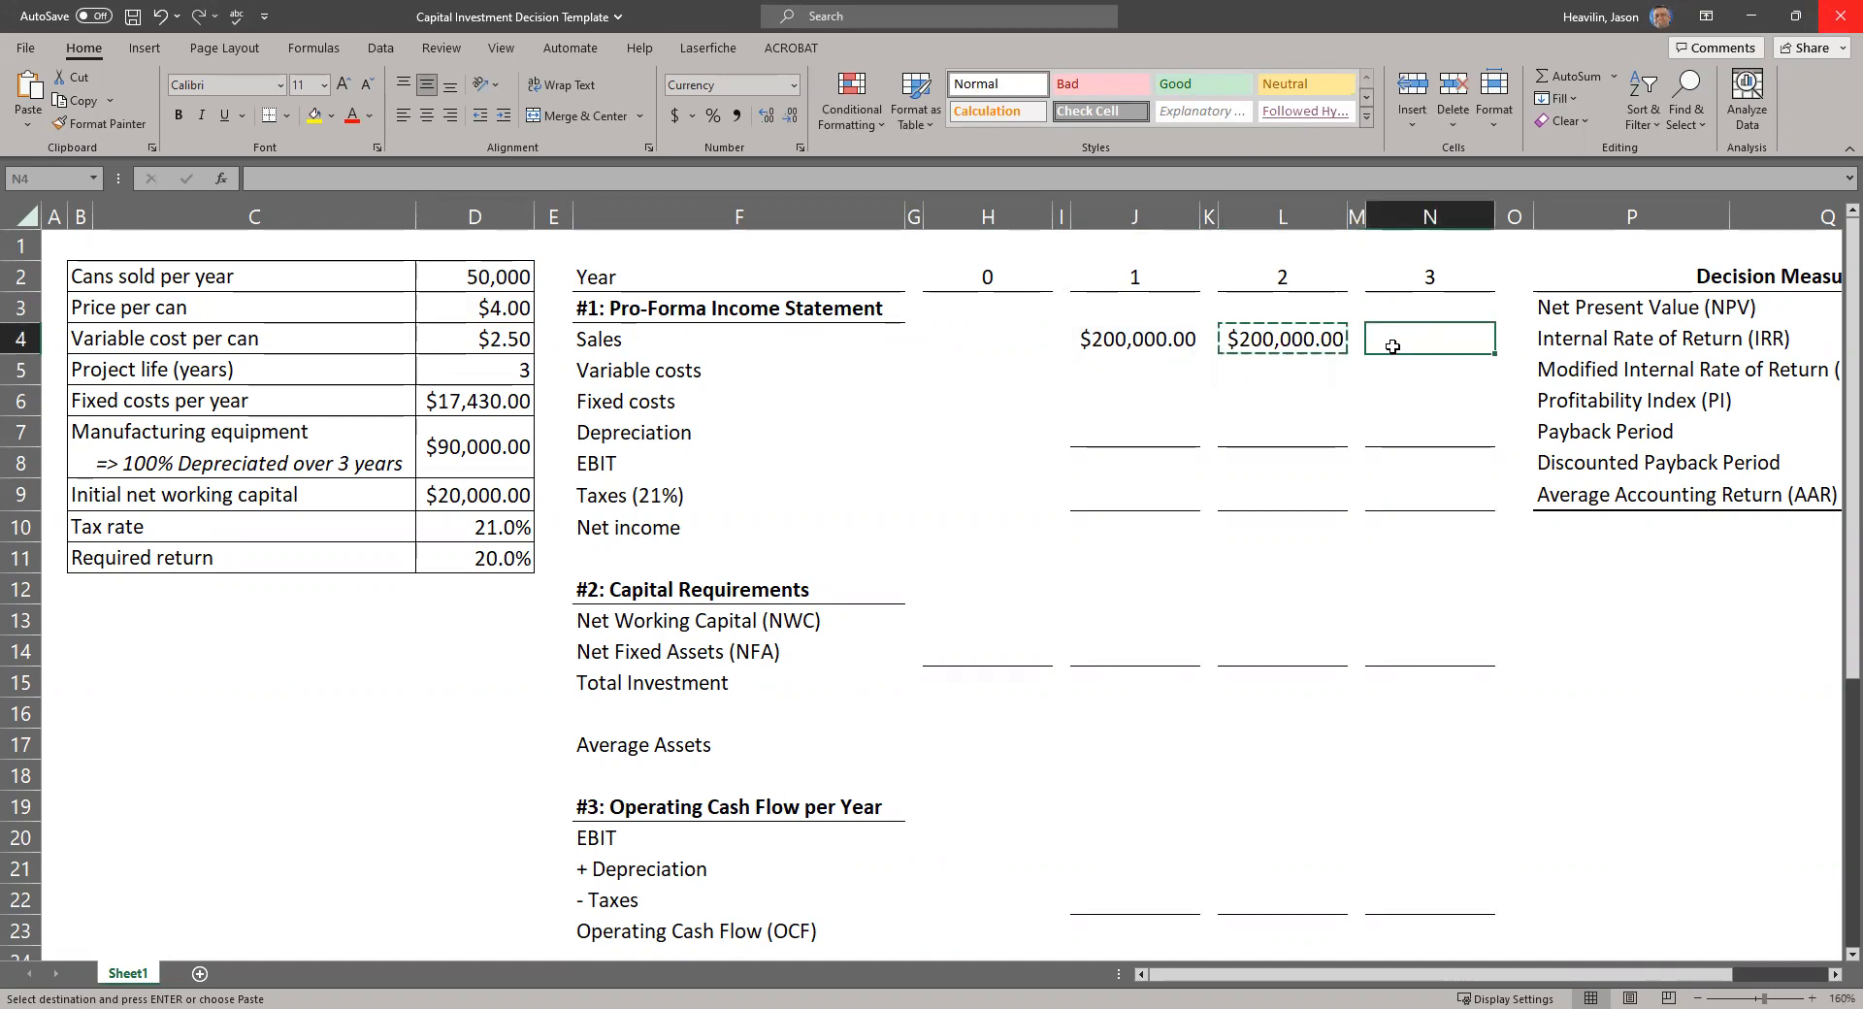
{"action": "key", "text": "ctrl+v"}
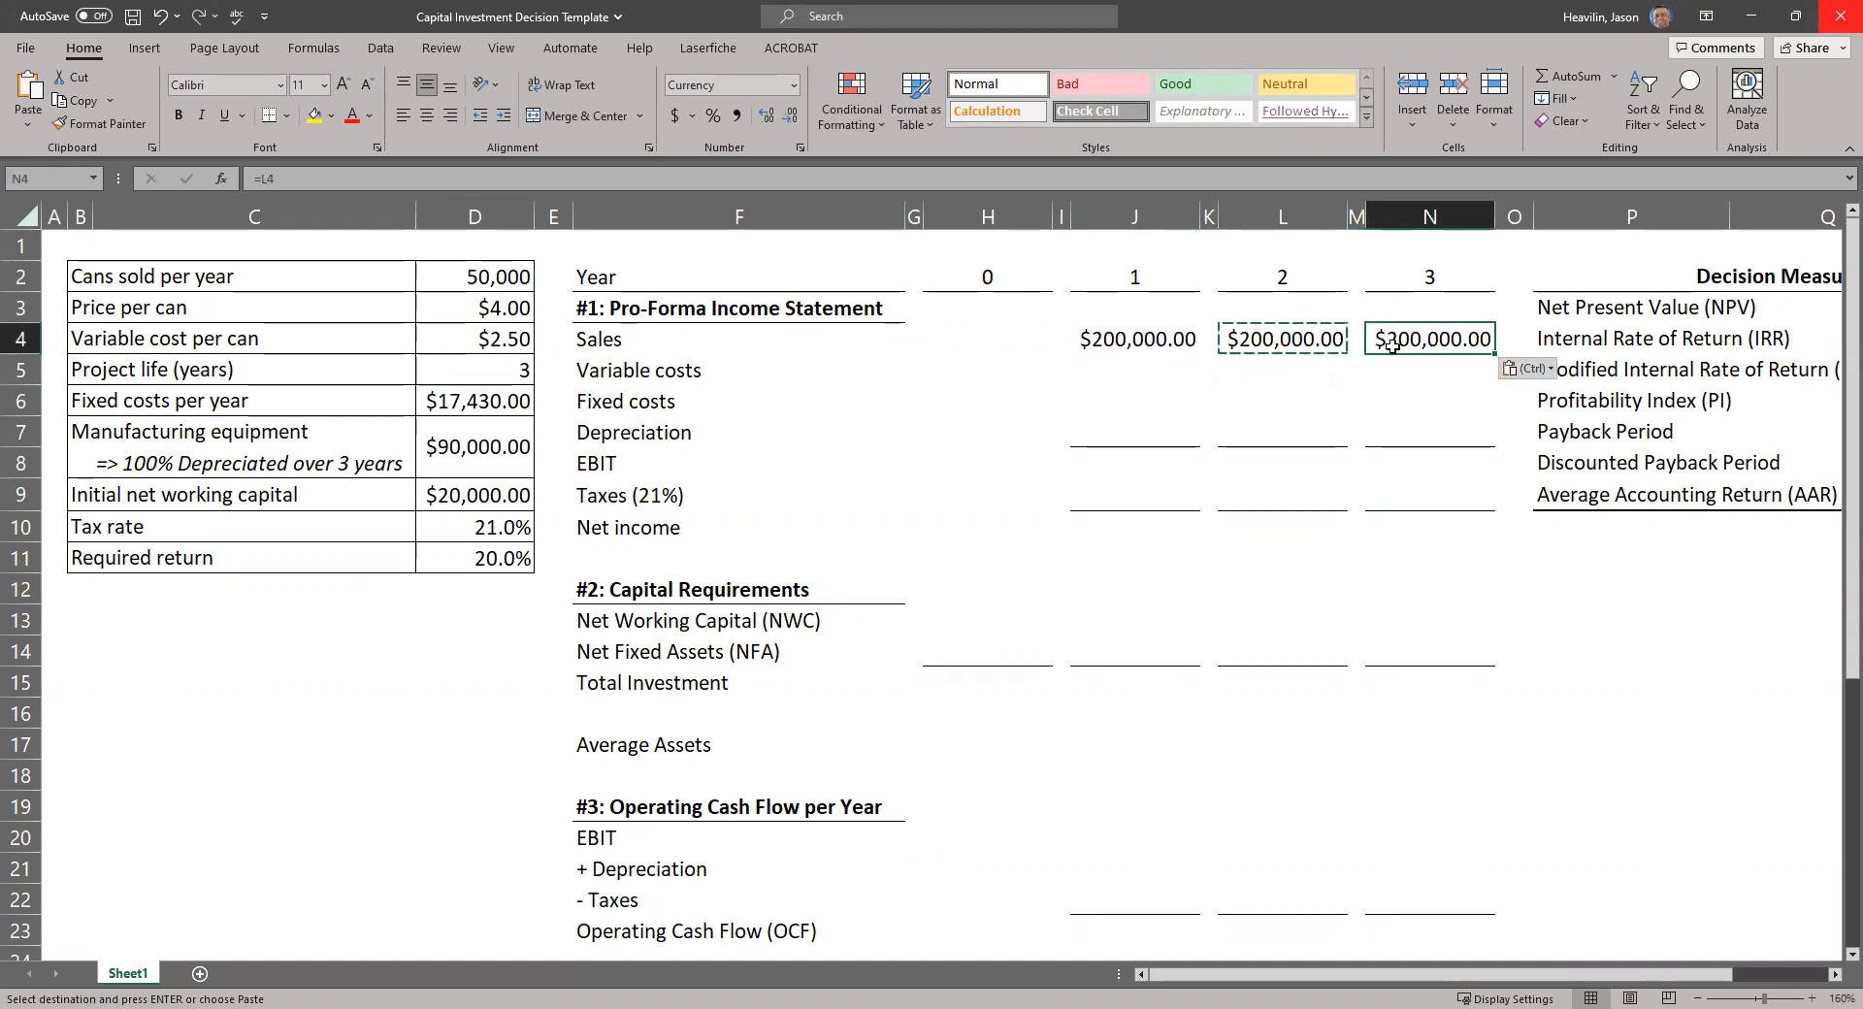
{"action": "key", "text": "ctrl+s"}
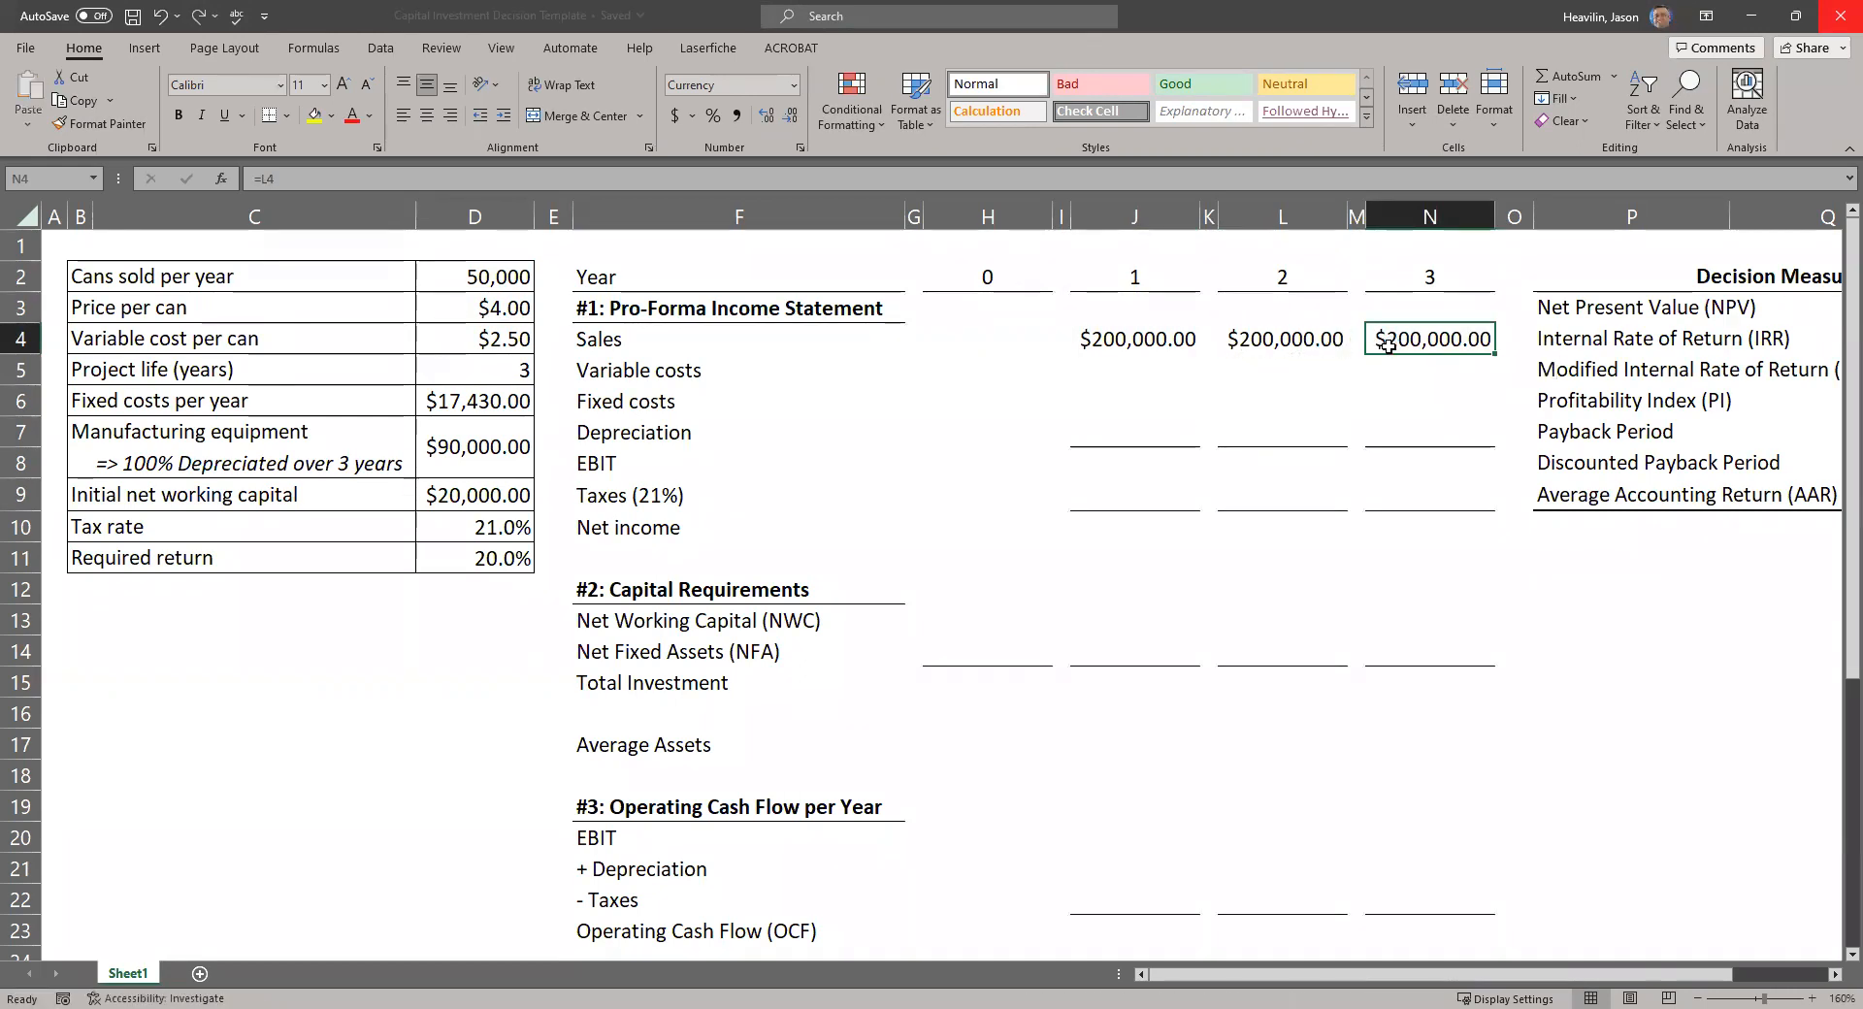
Calculate year 1 variable costs in J5 as cans sold per year times variable cost per can with =D2*D4.
{"action": "left_click", "coordinate": [1130, 372]}
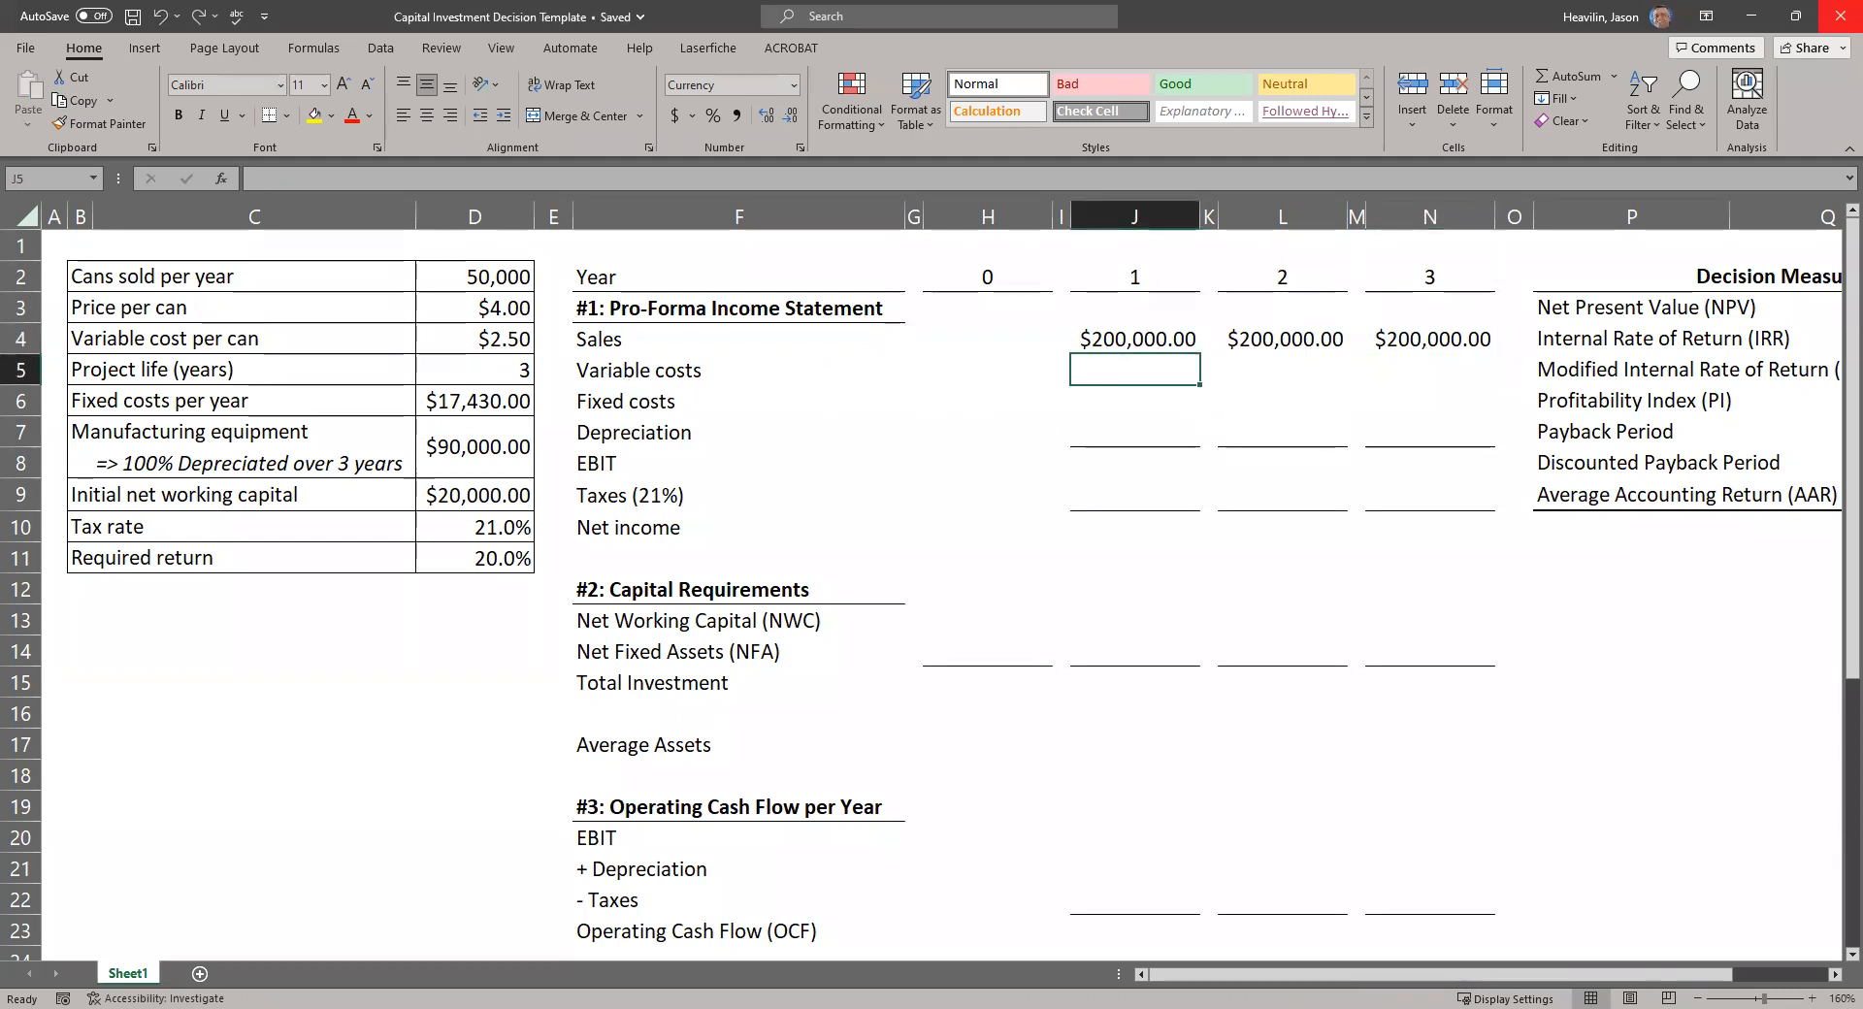
{"action": "key", "text": "F2"}
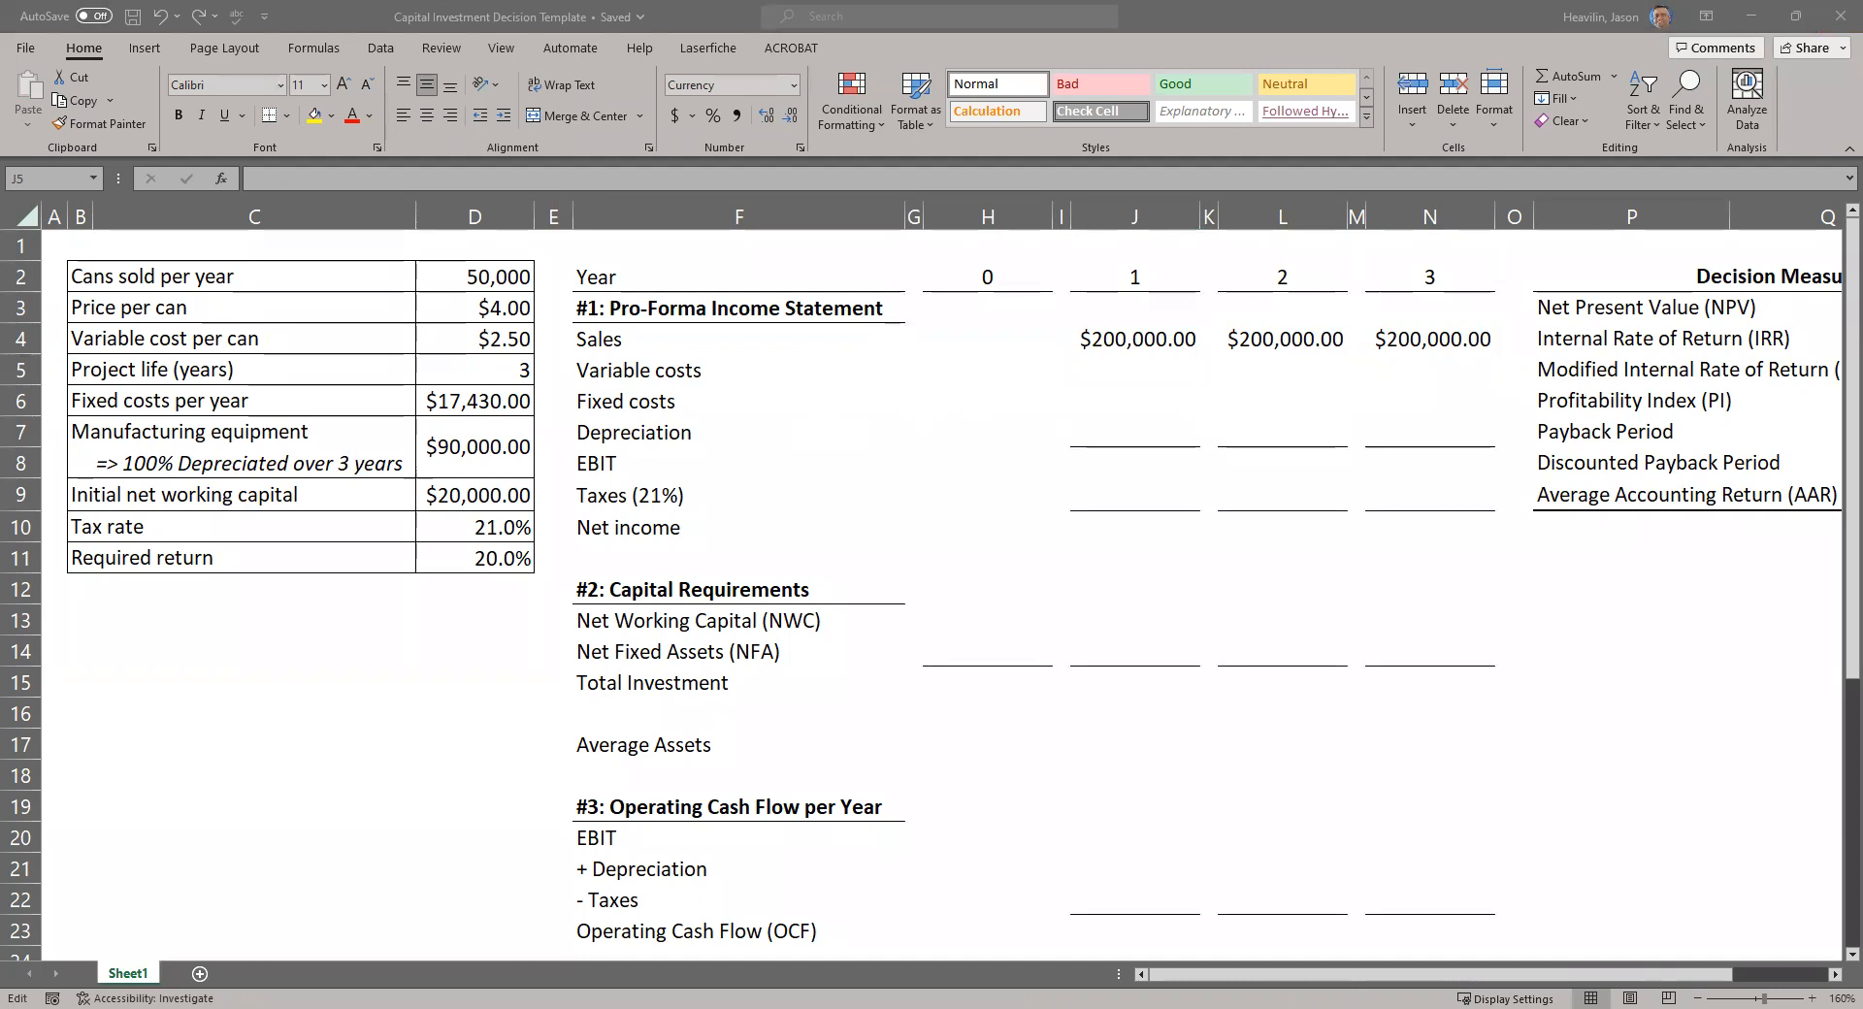
{"action": "left_click", "coordinate": [1094, 374]}
{"action": "type", "text": "="}
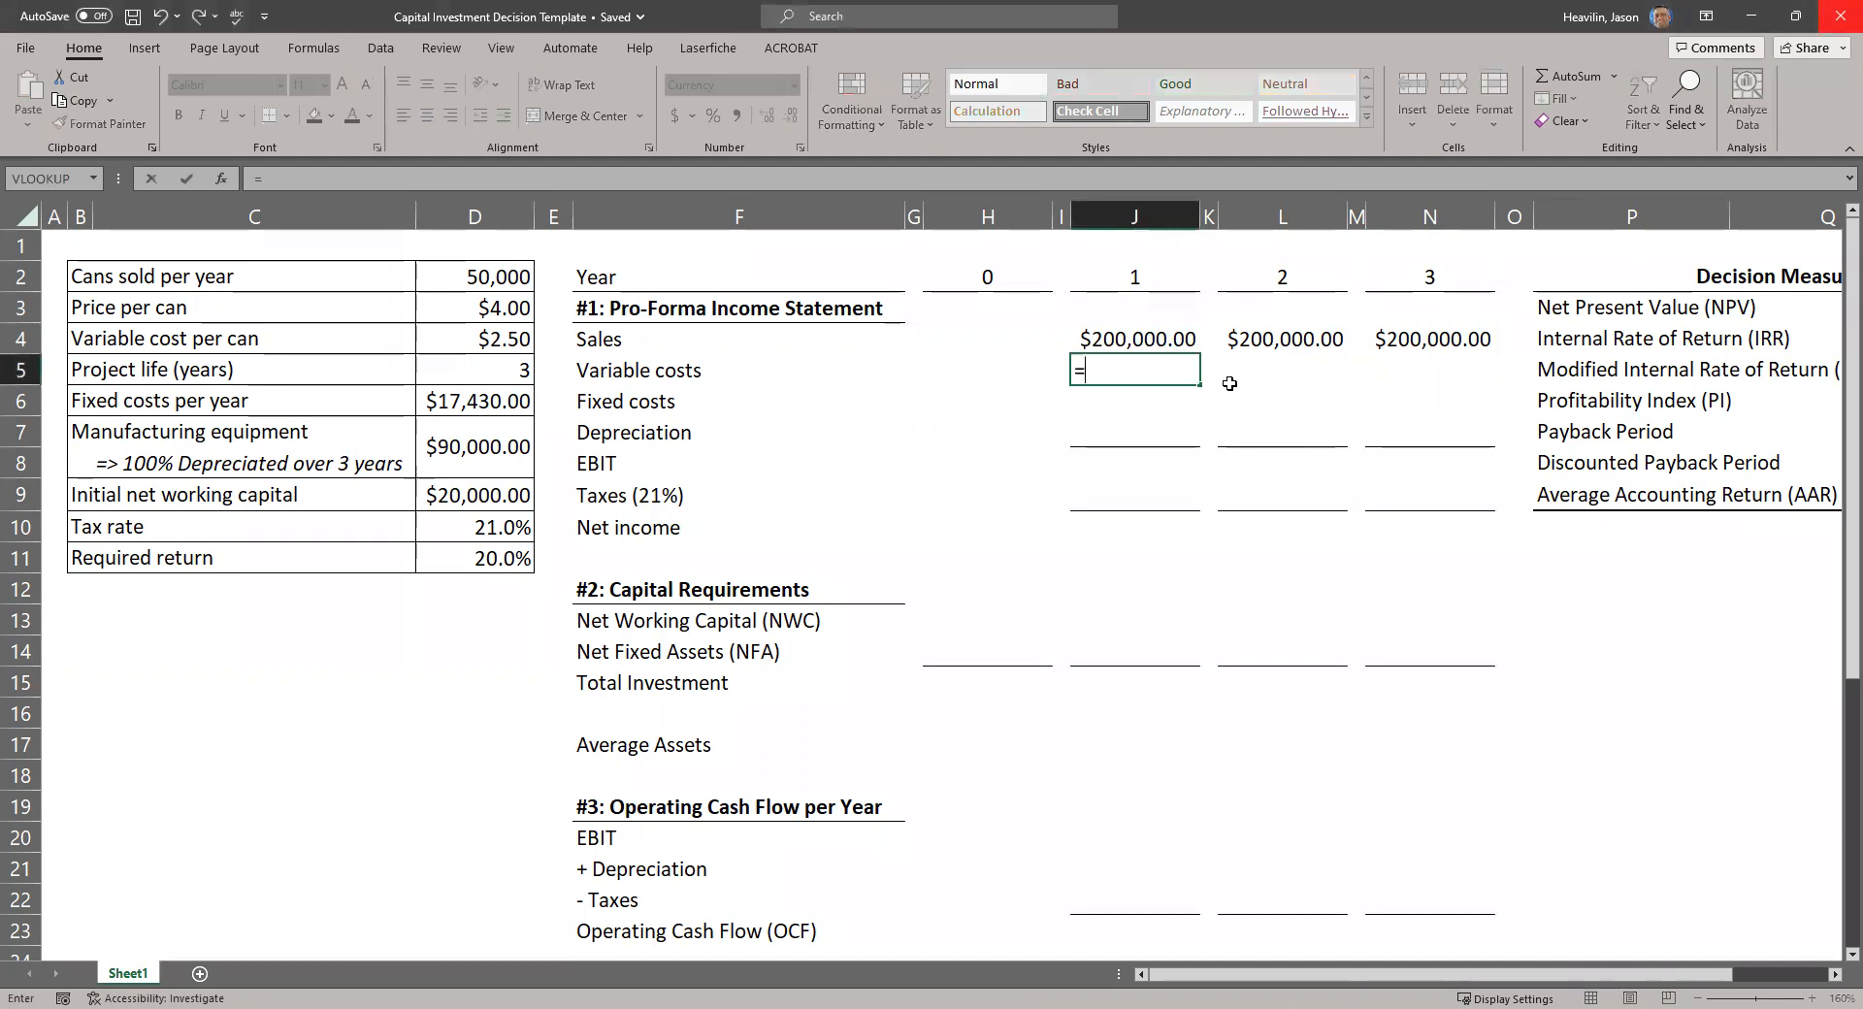
{"action": "left_click", "coordinate": [485, 277]}
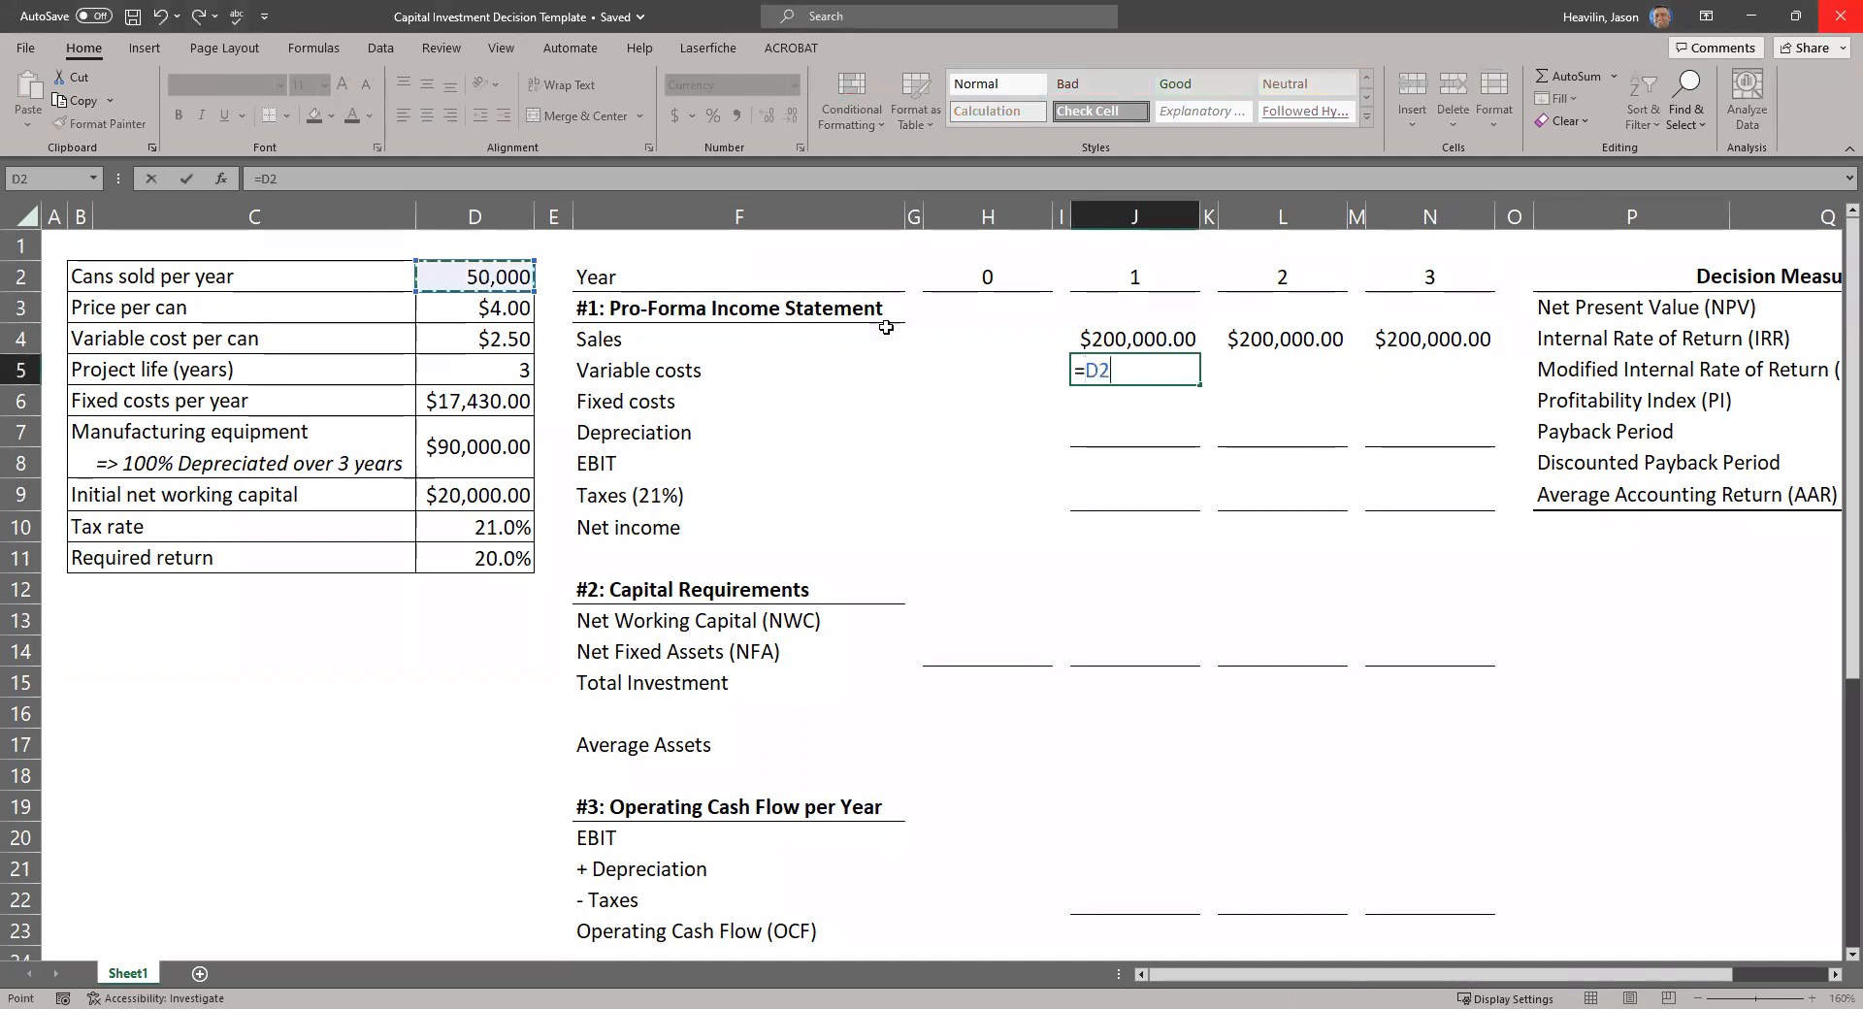
{"action": "type", "text": "*"}
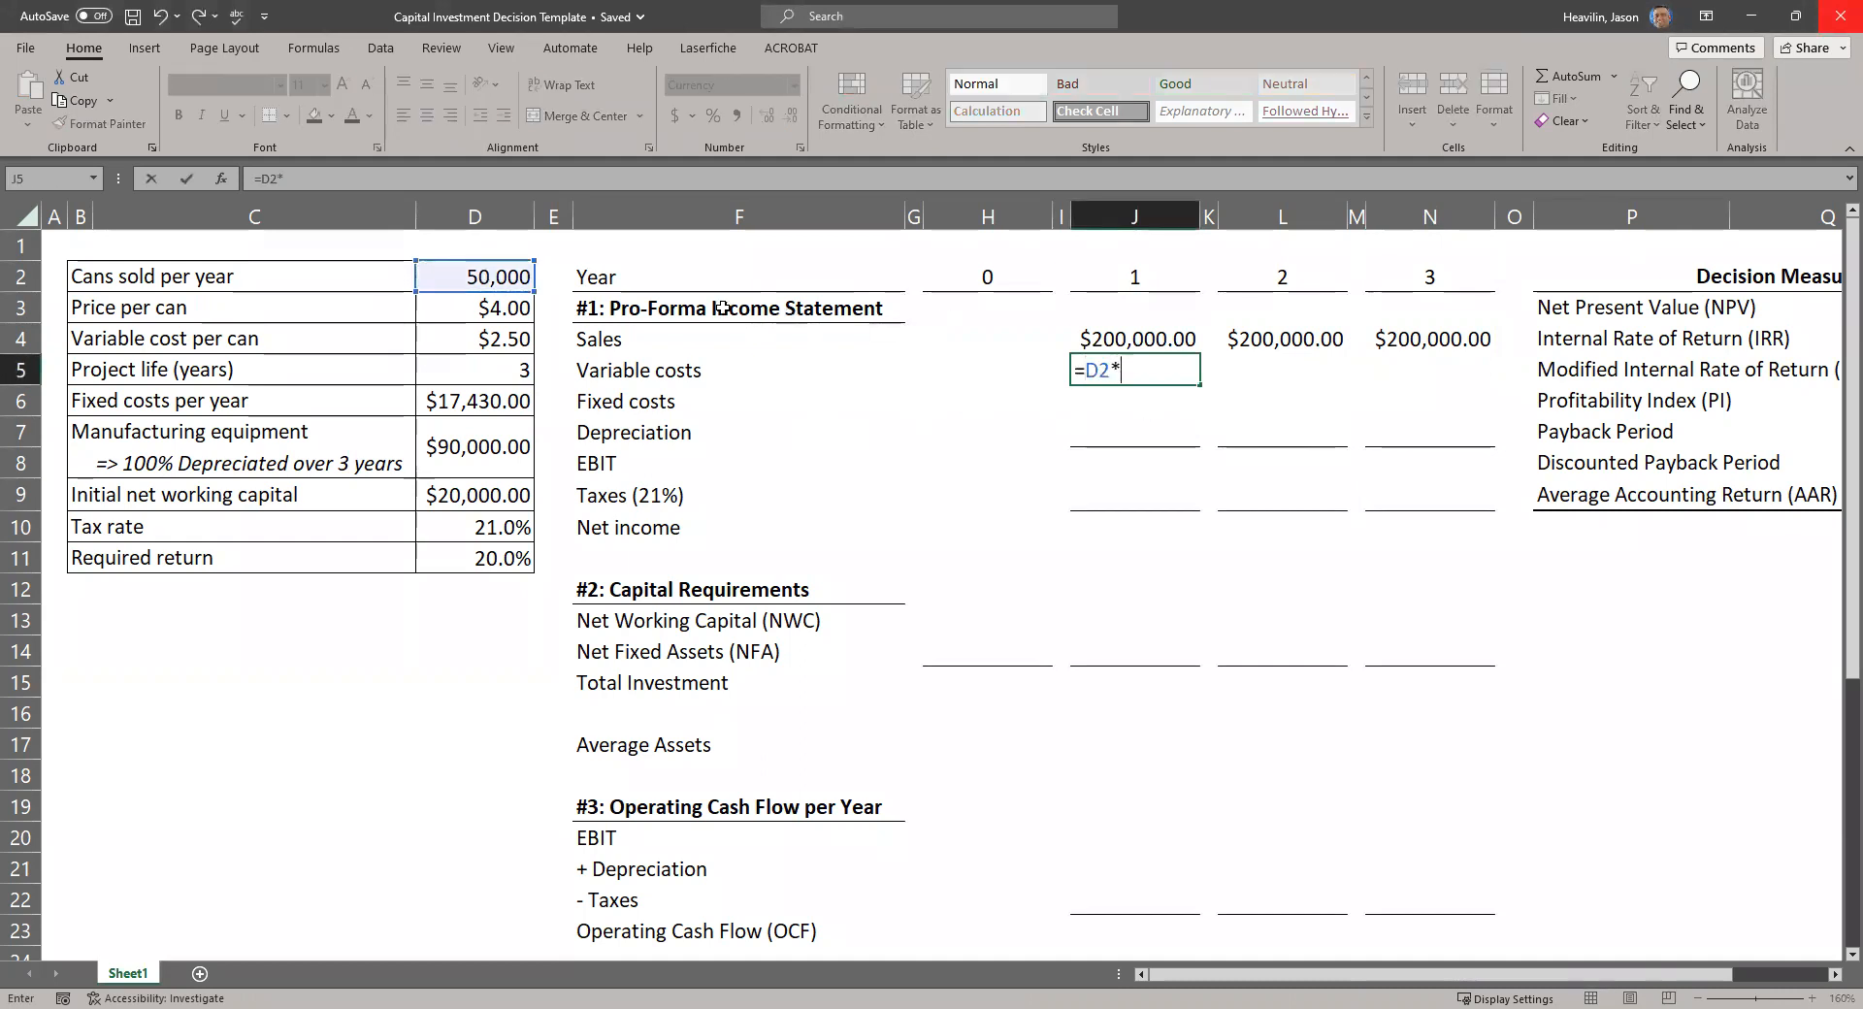
{"action": "left_click", "coordinate": [512, 333]}
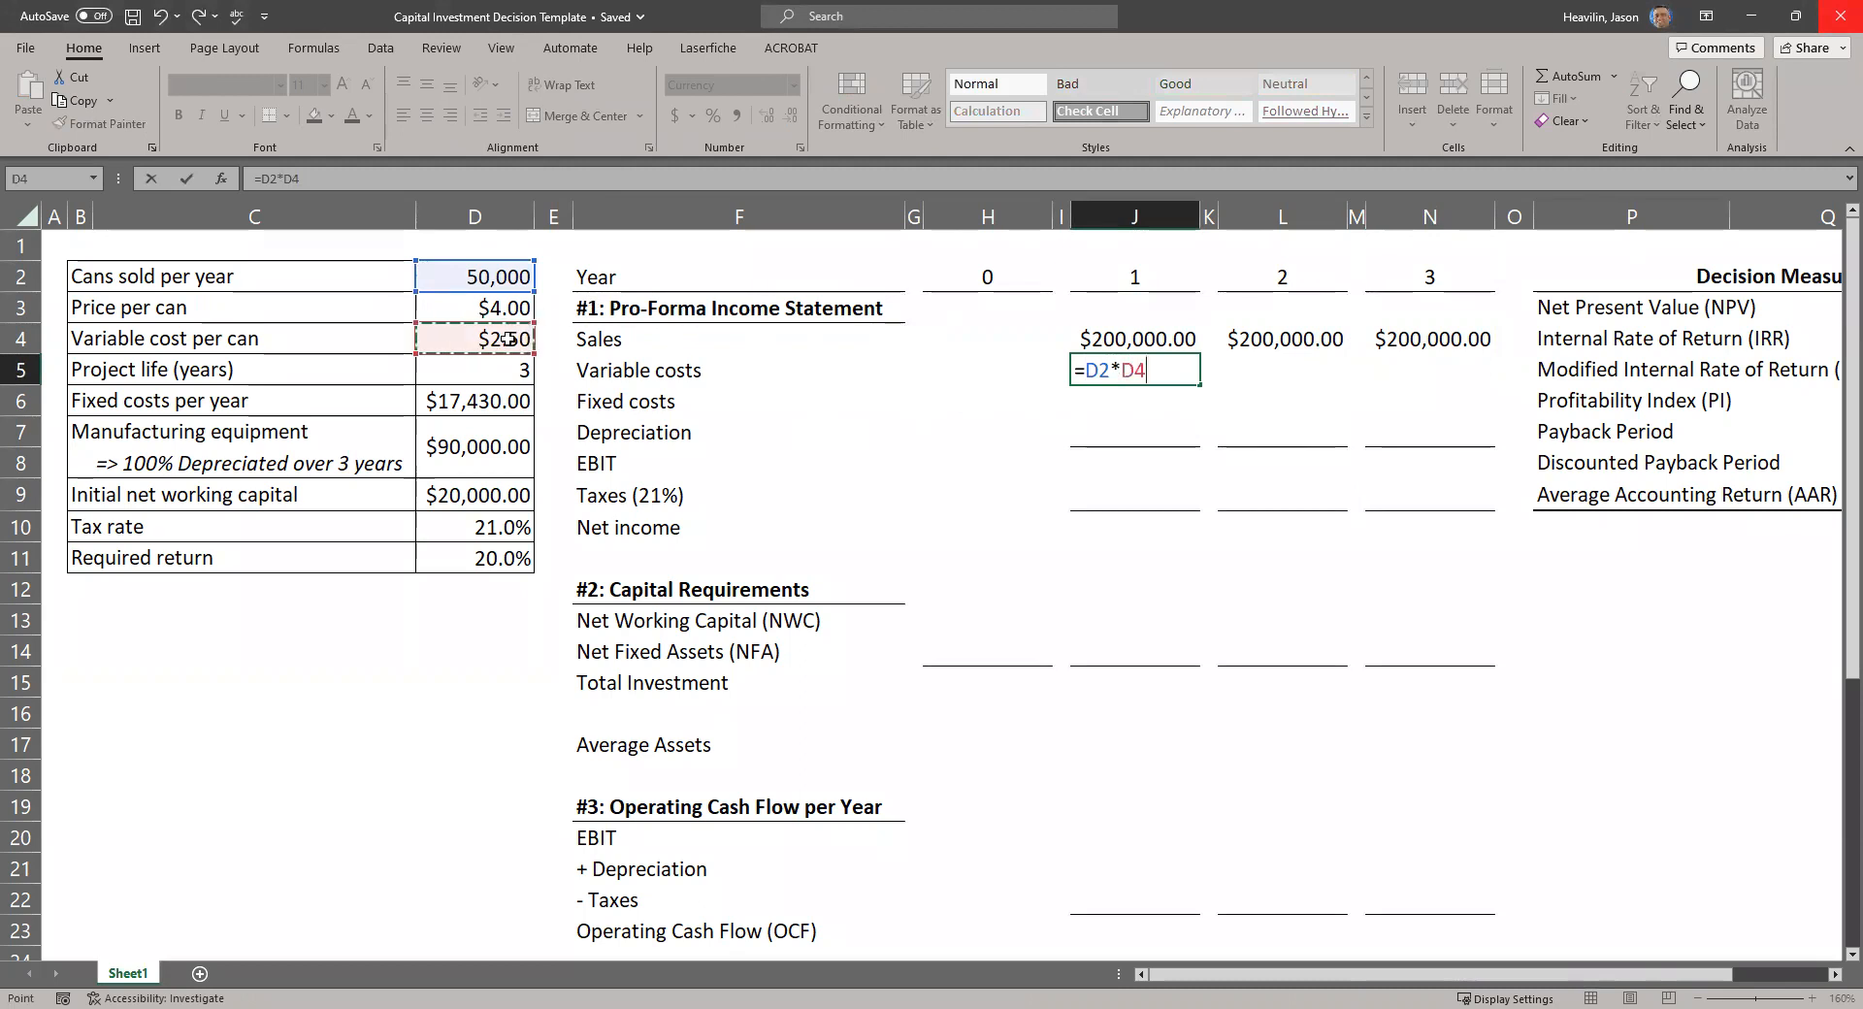
{"action": "key", "text": "Return"}
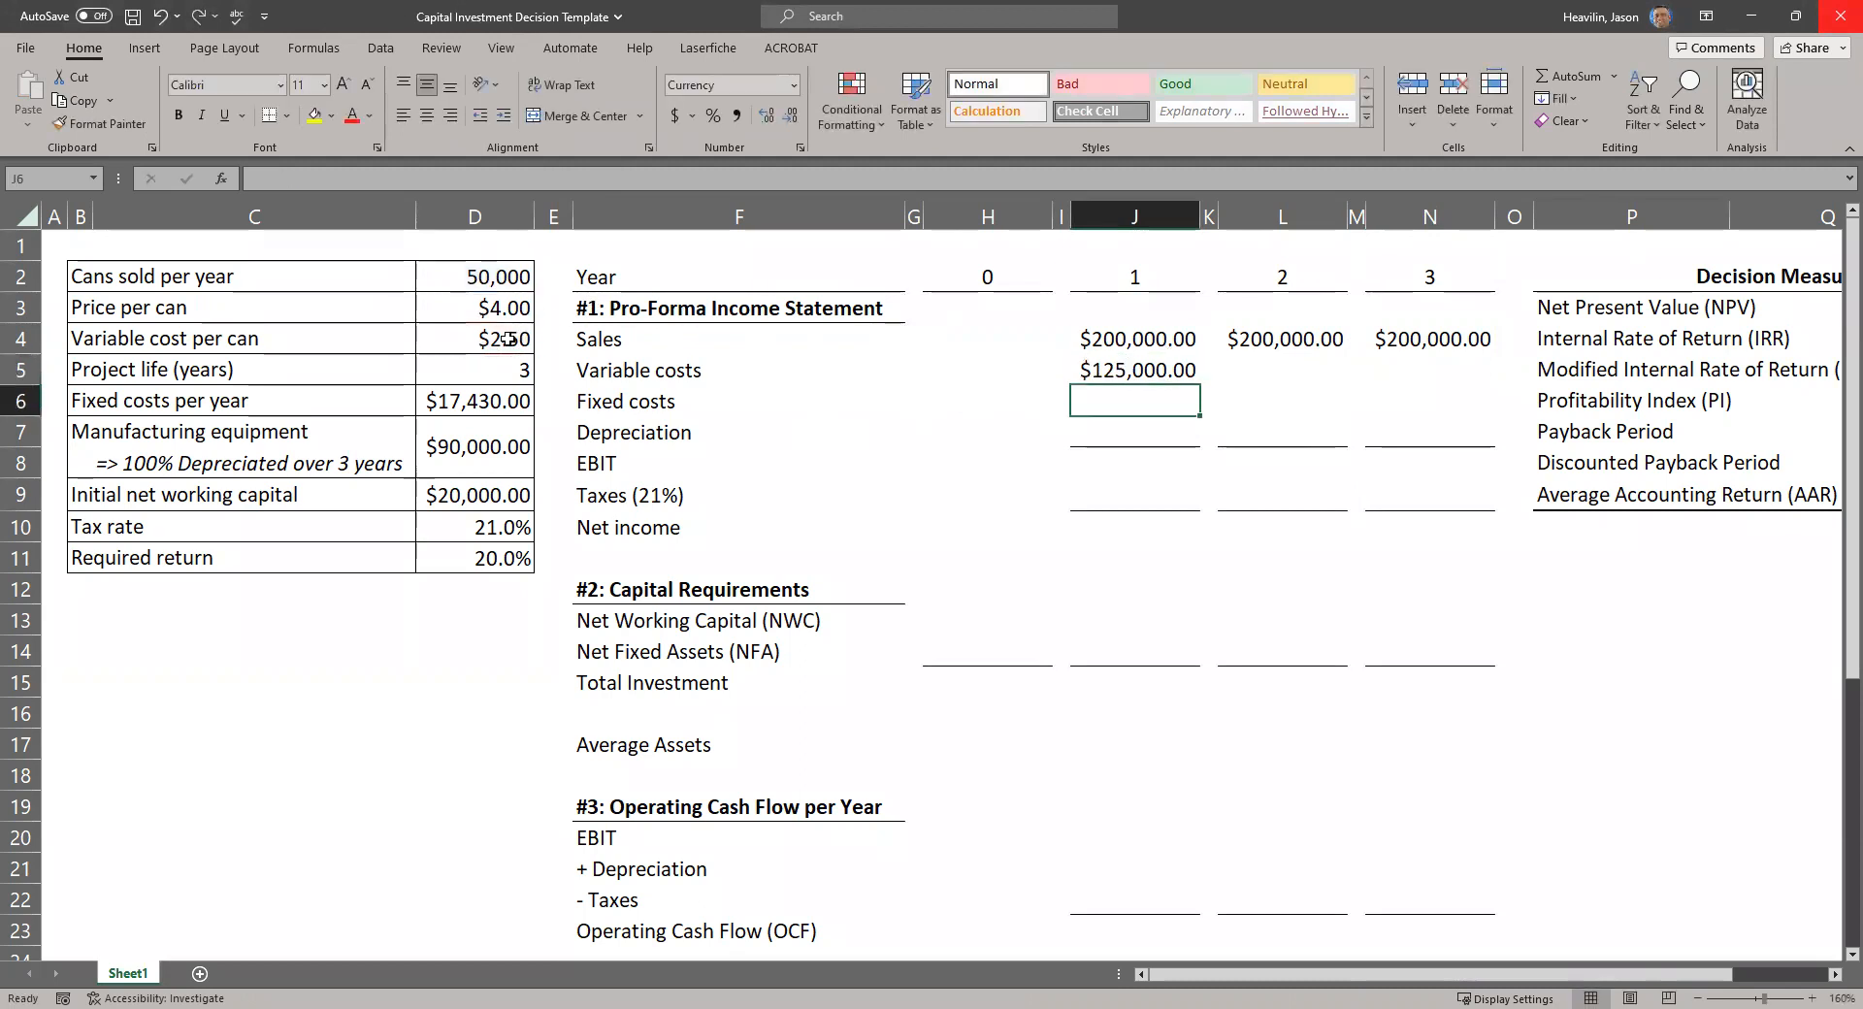
Carry the variable costs forward by entering =J5 in L5 for year 2 and =L5 in N5 for year 3.
{"action": "key", "text": "Up"}
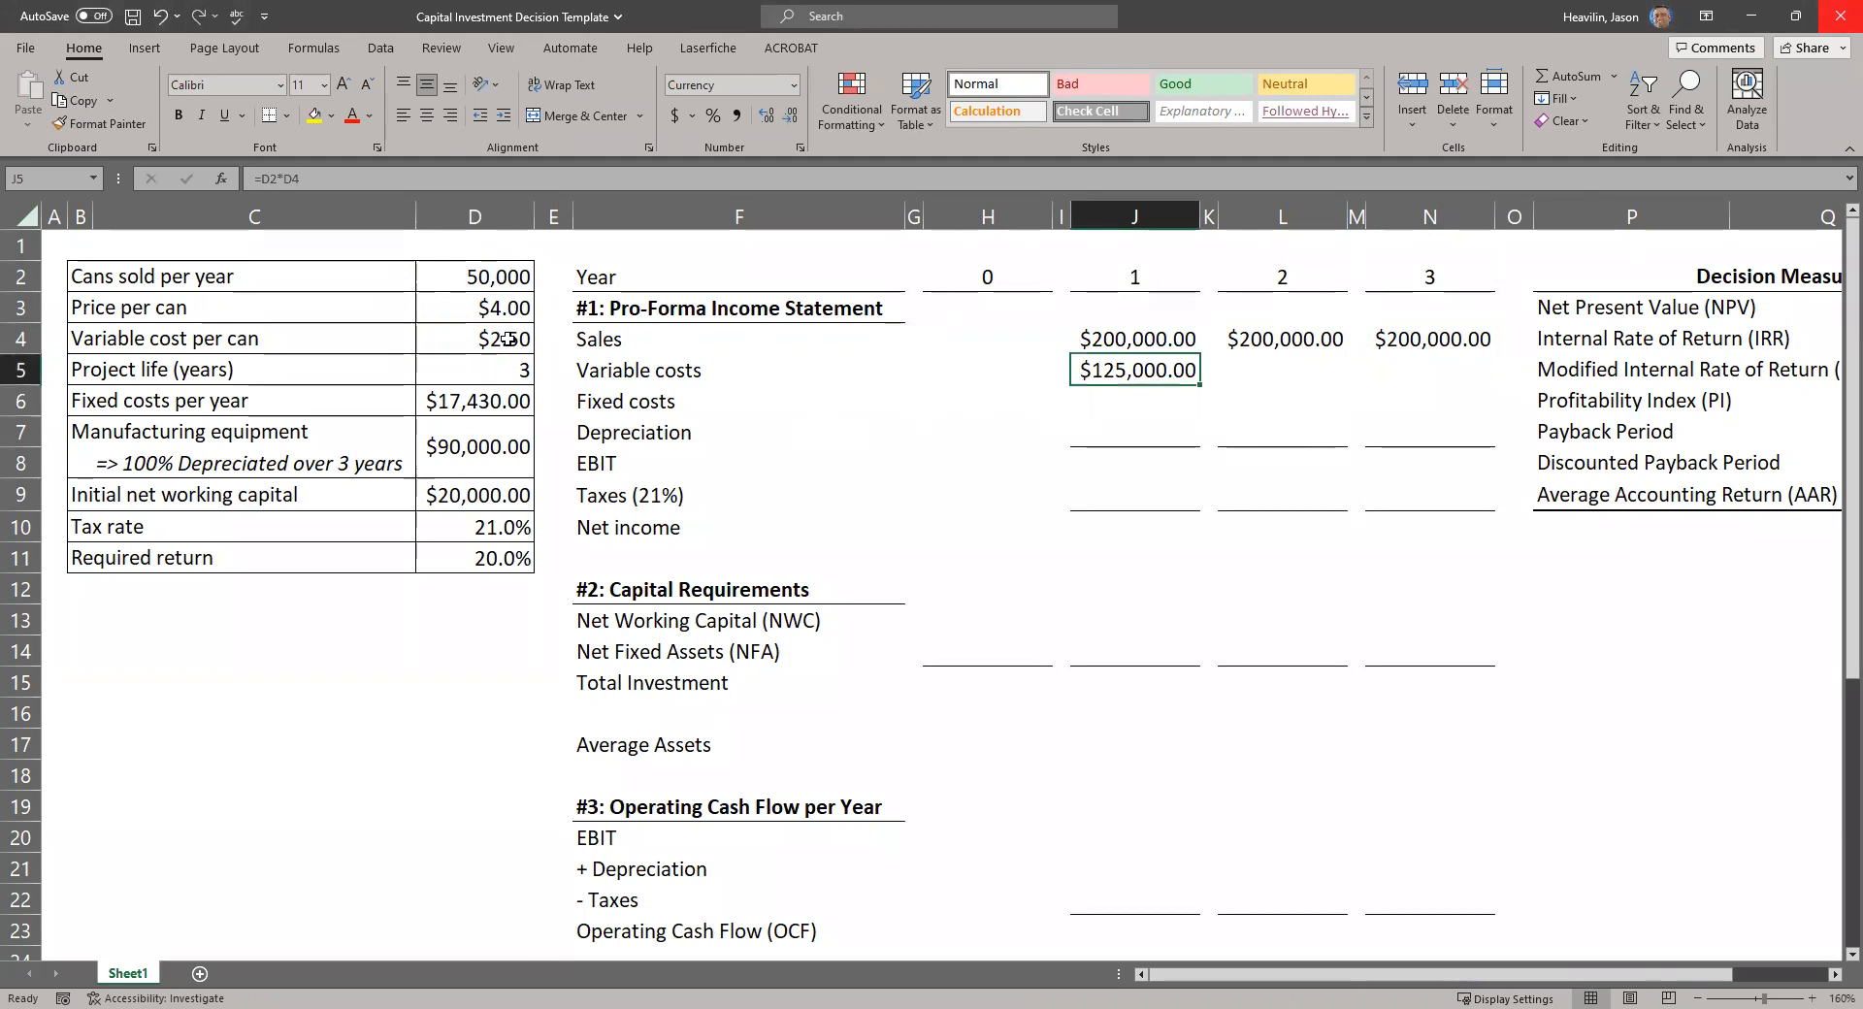
{"action": "key", "text": "Right"}
{"action": "key", "text": "Right"}
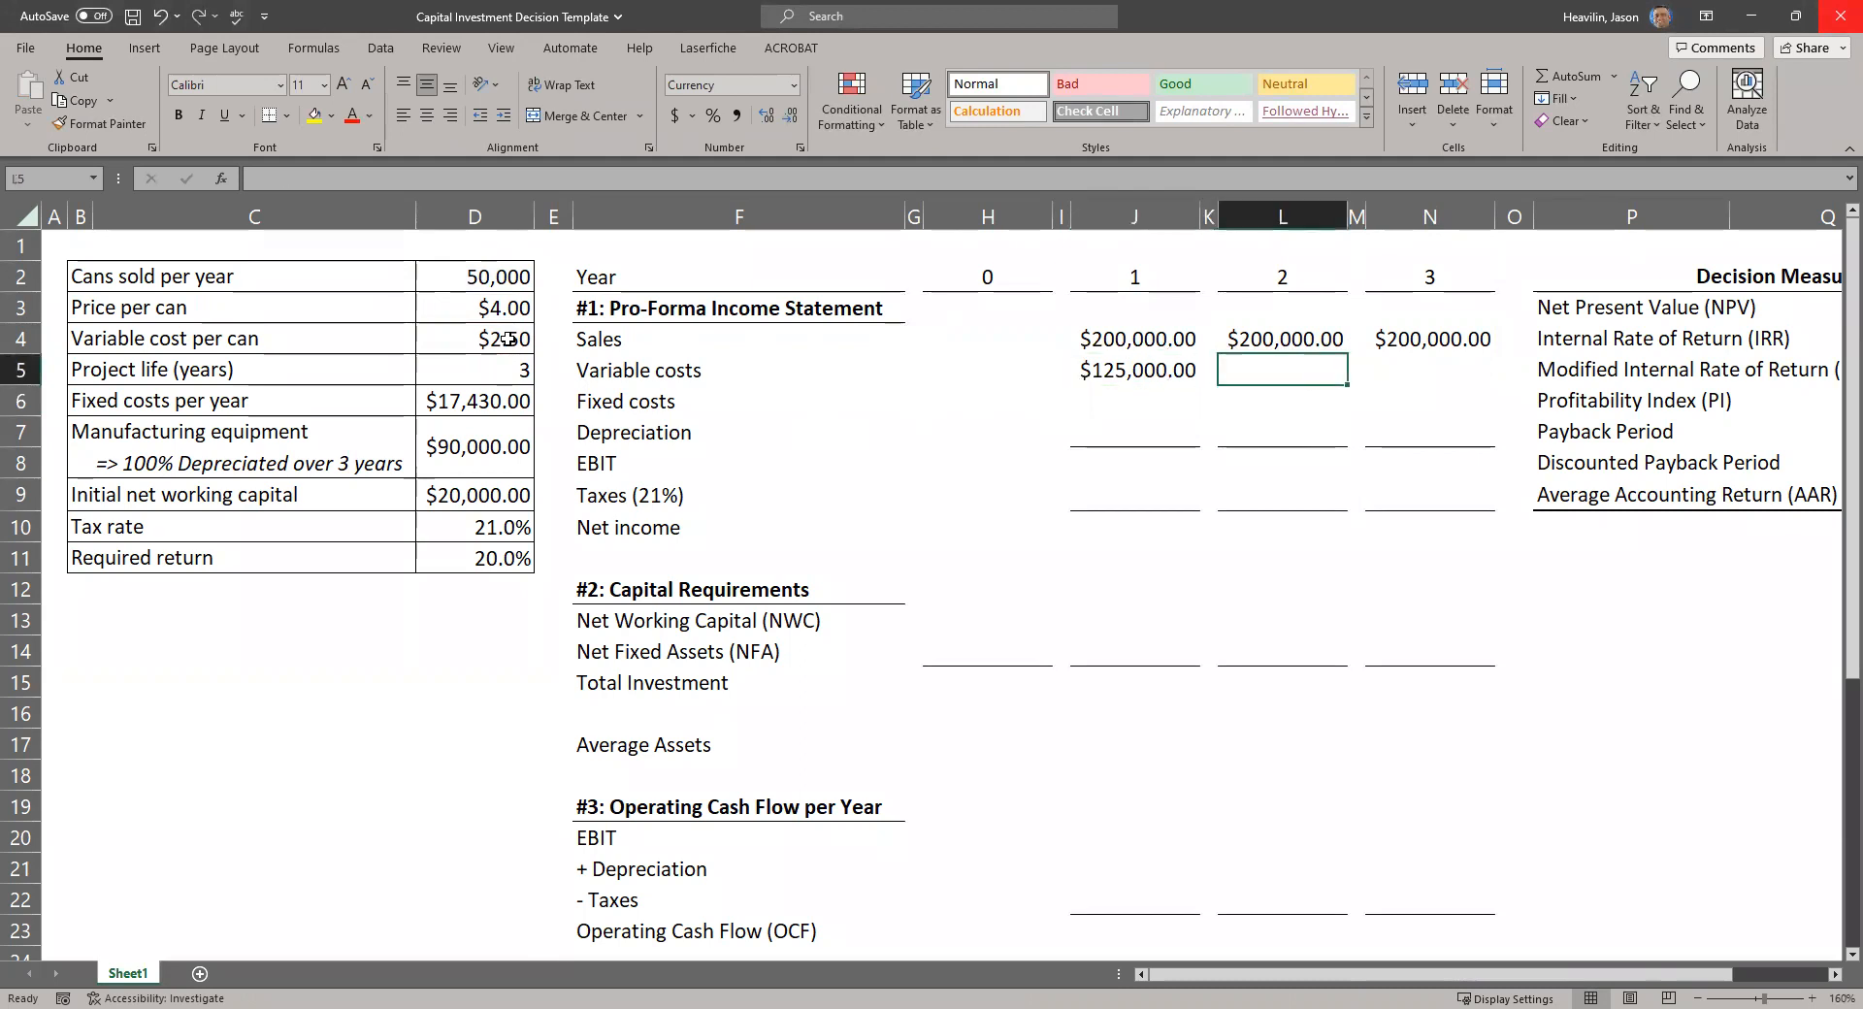
{"action": "type", "text": "=J5"}
{"action": "key", "text": "ctrl+Return"}
{"action": "key", "text": "Right"}
{"action": "key", "text": "Right"}
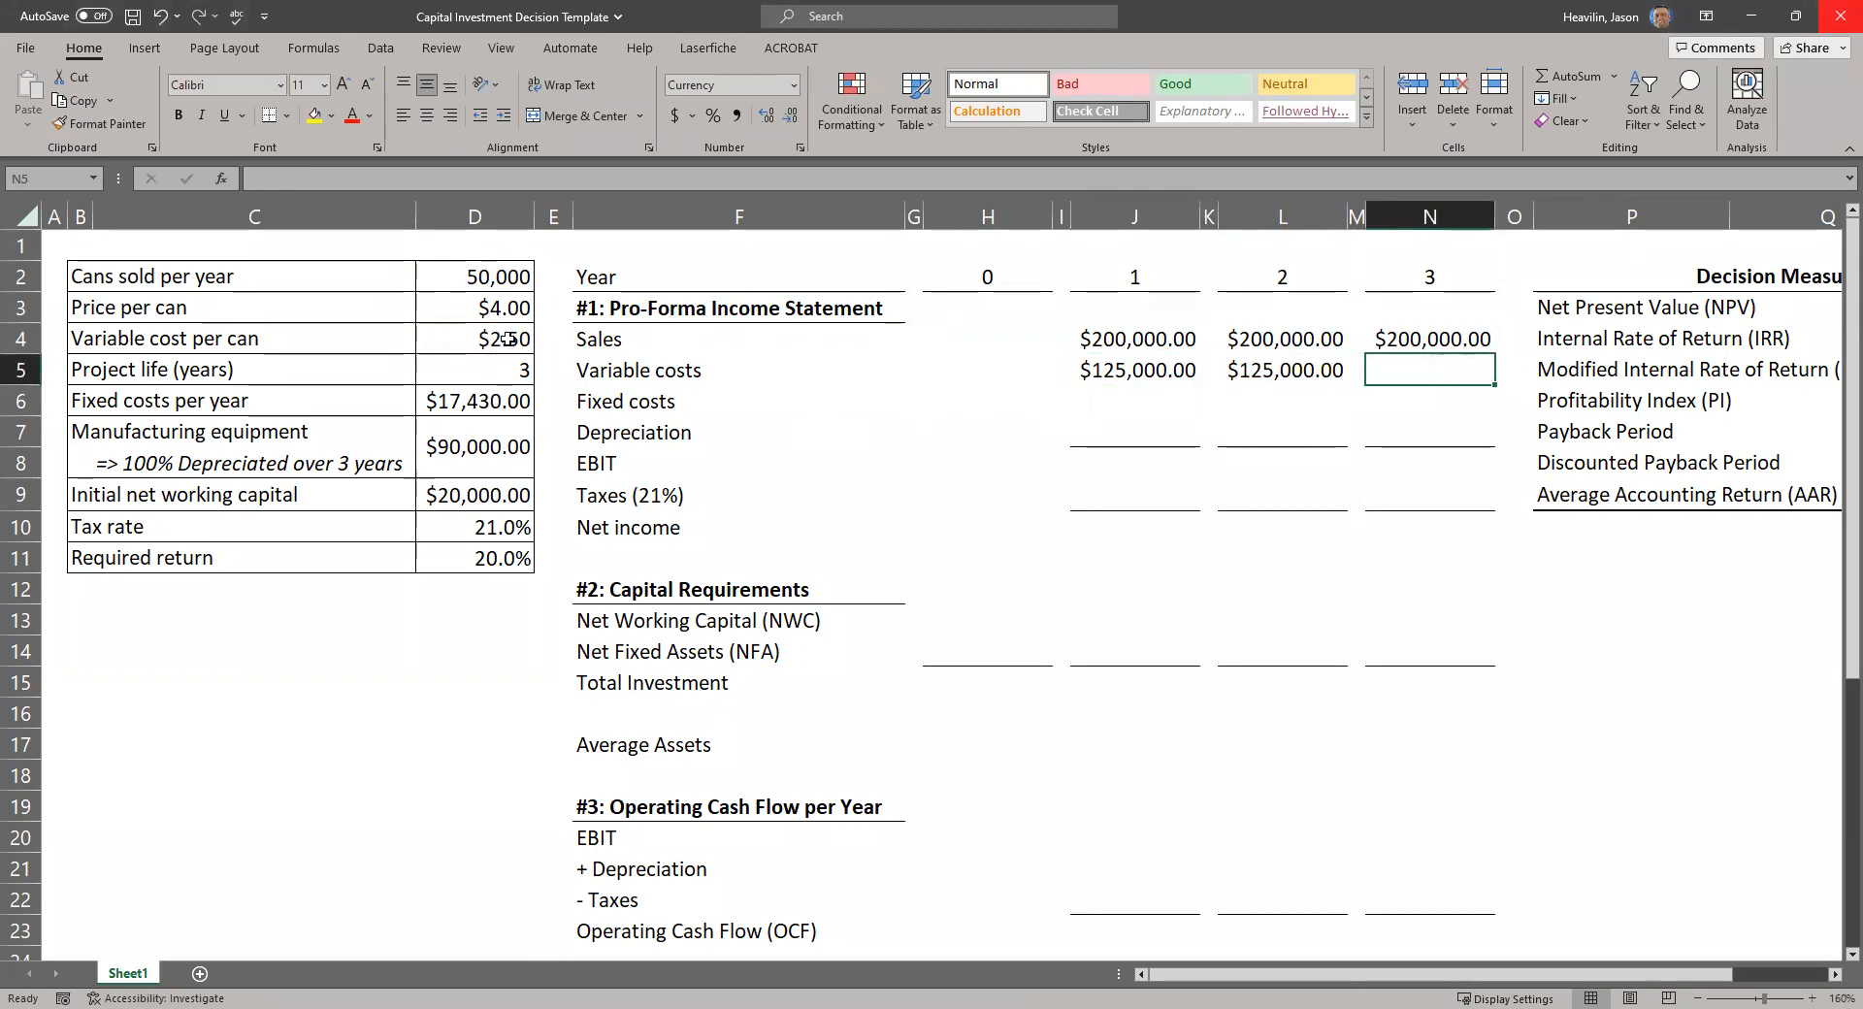
{"action": "type", "text": "=L5"}
{"action": "key", "text": "ctrl+Return"}
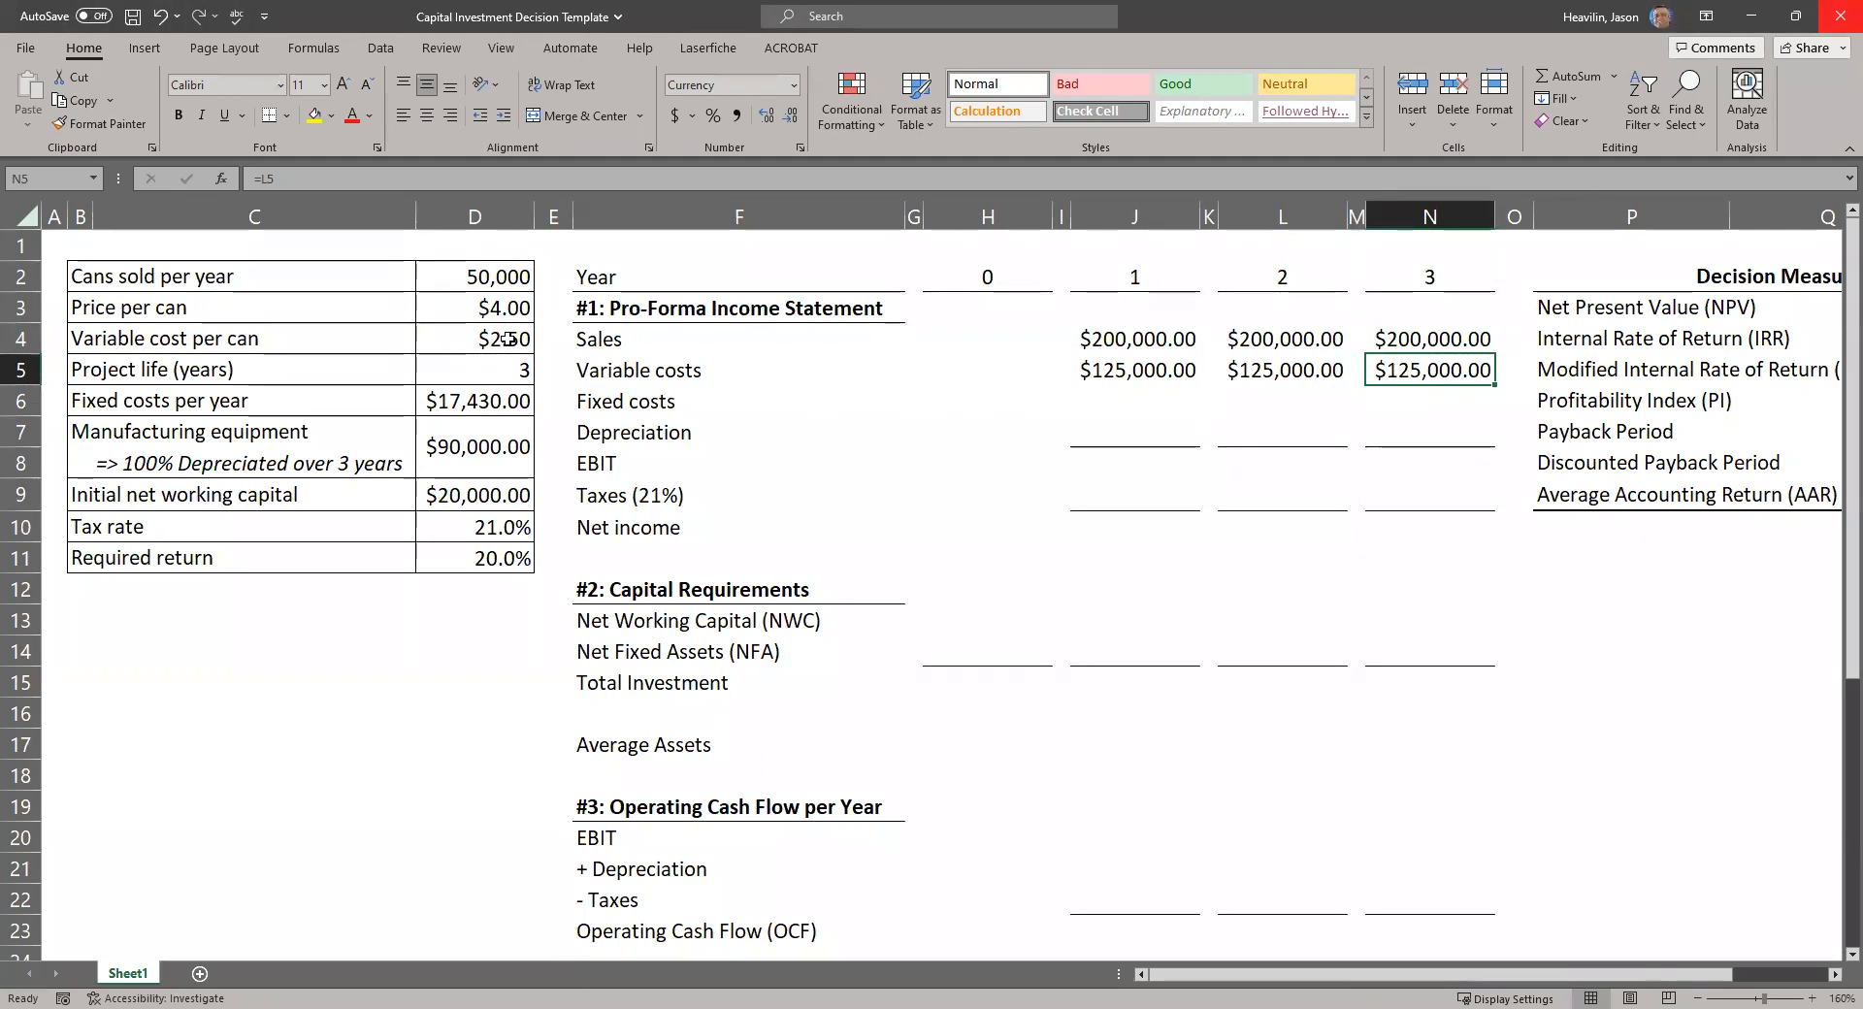
Link year 1 fixed costs in J6 to the fixed costs per year assumption with =D6.
{"action": "key", "text": "Down"}
{"action": "key", "text": "Left"}
{"action": "key", "text": "Left"}
{"action": "key", "text": "Left"}
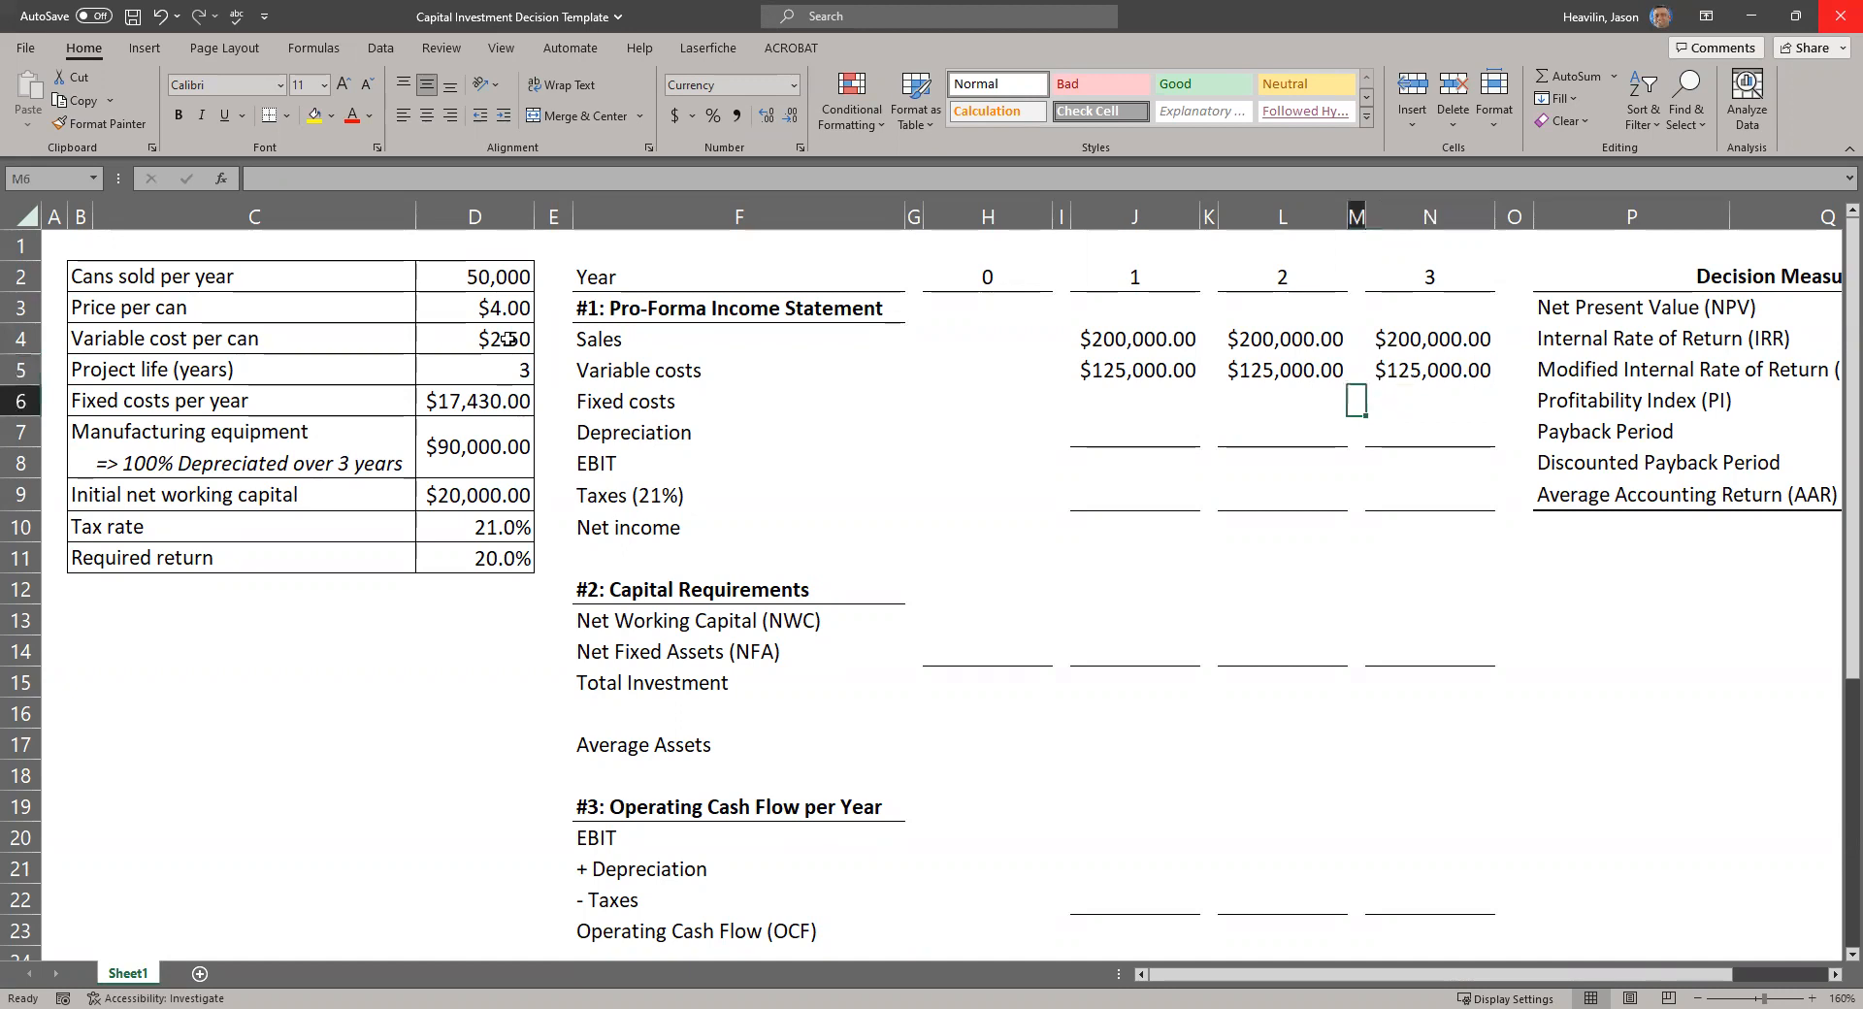
{"action": "key", "text": "Left"}
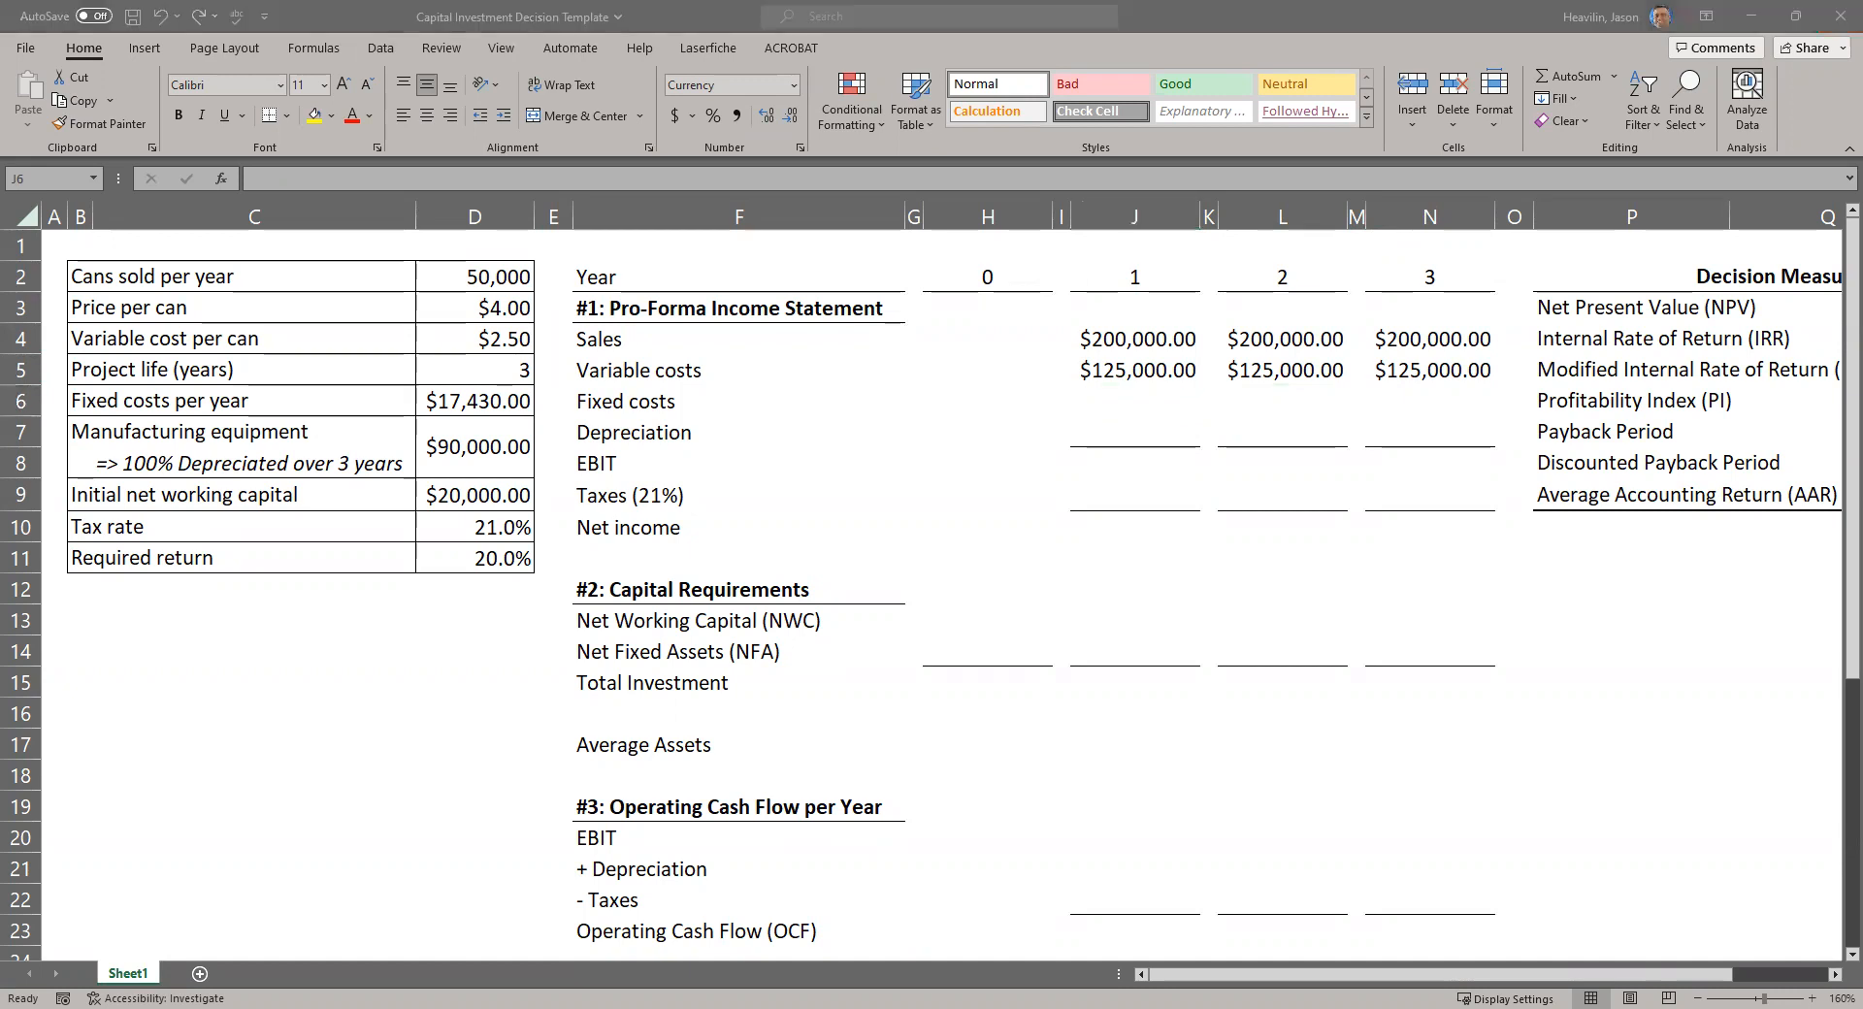
{"action": "left_click", "coordinate": [1160, 409]}
{"action": "type", "text": "="}
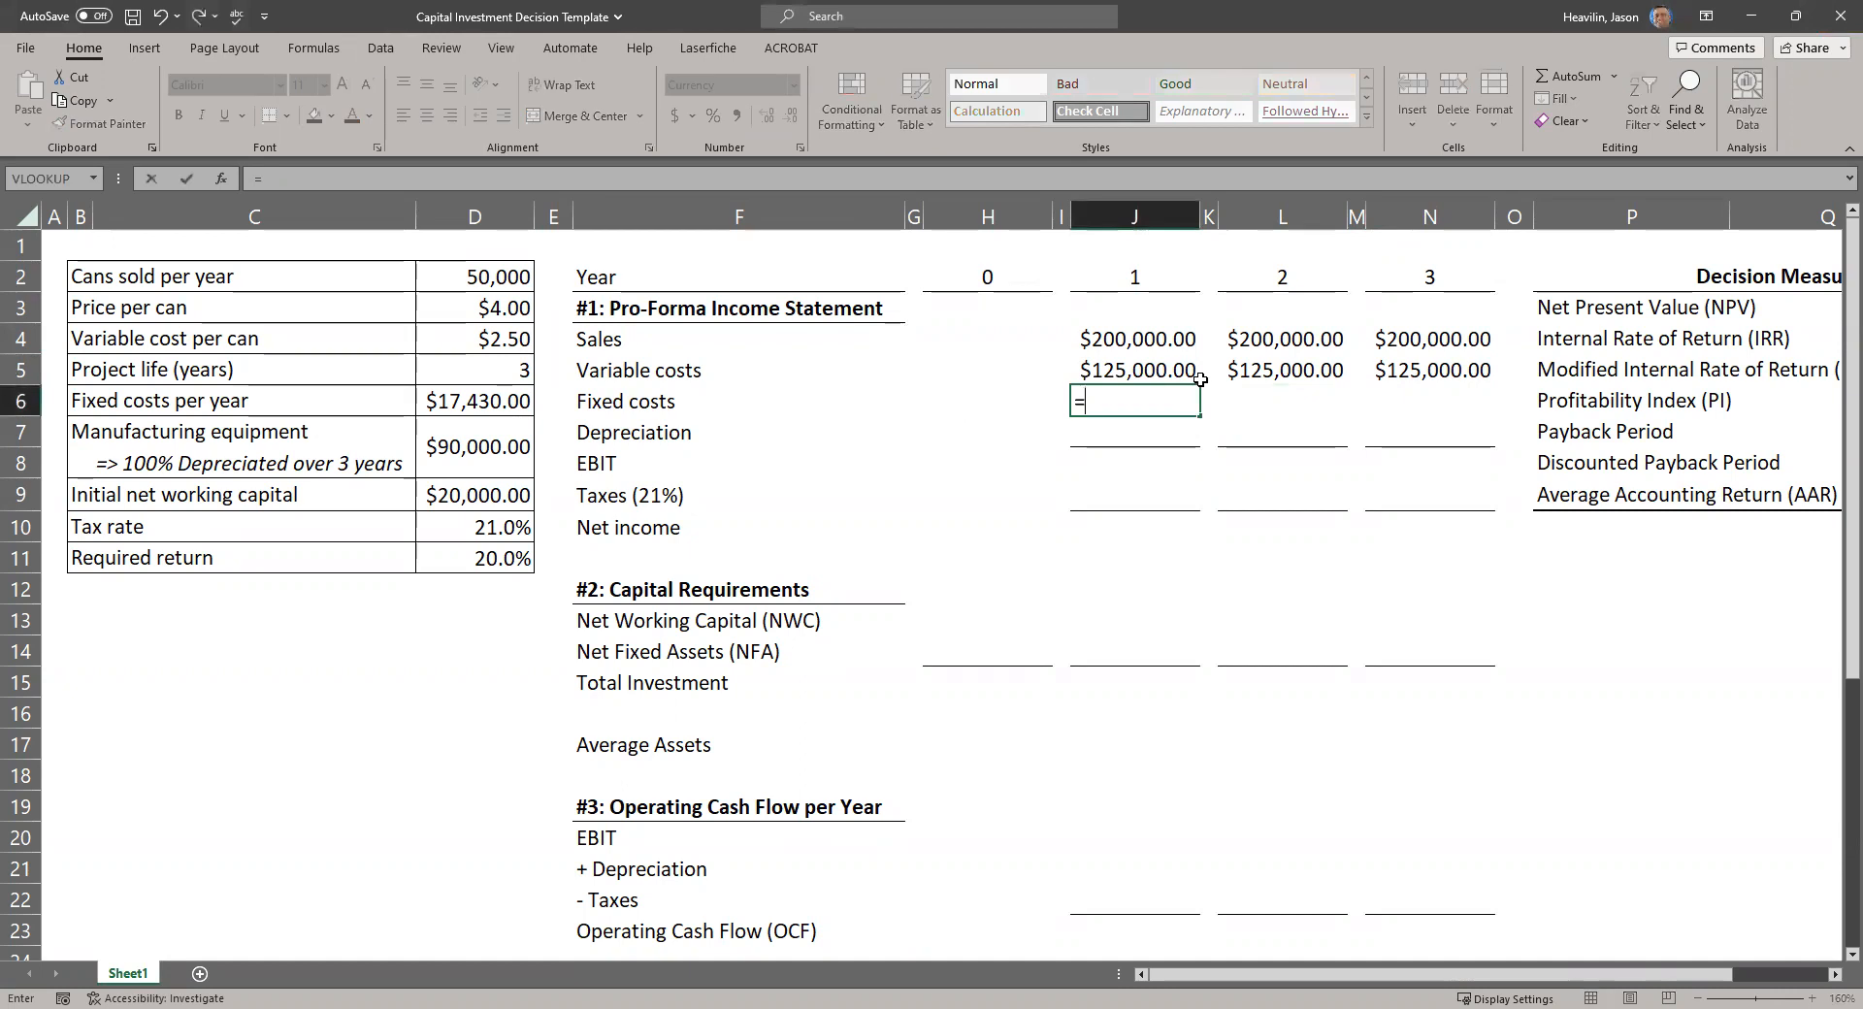
{"action": "left_click", "coordinate": [523, 397]}
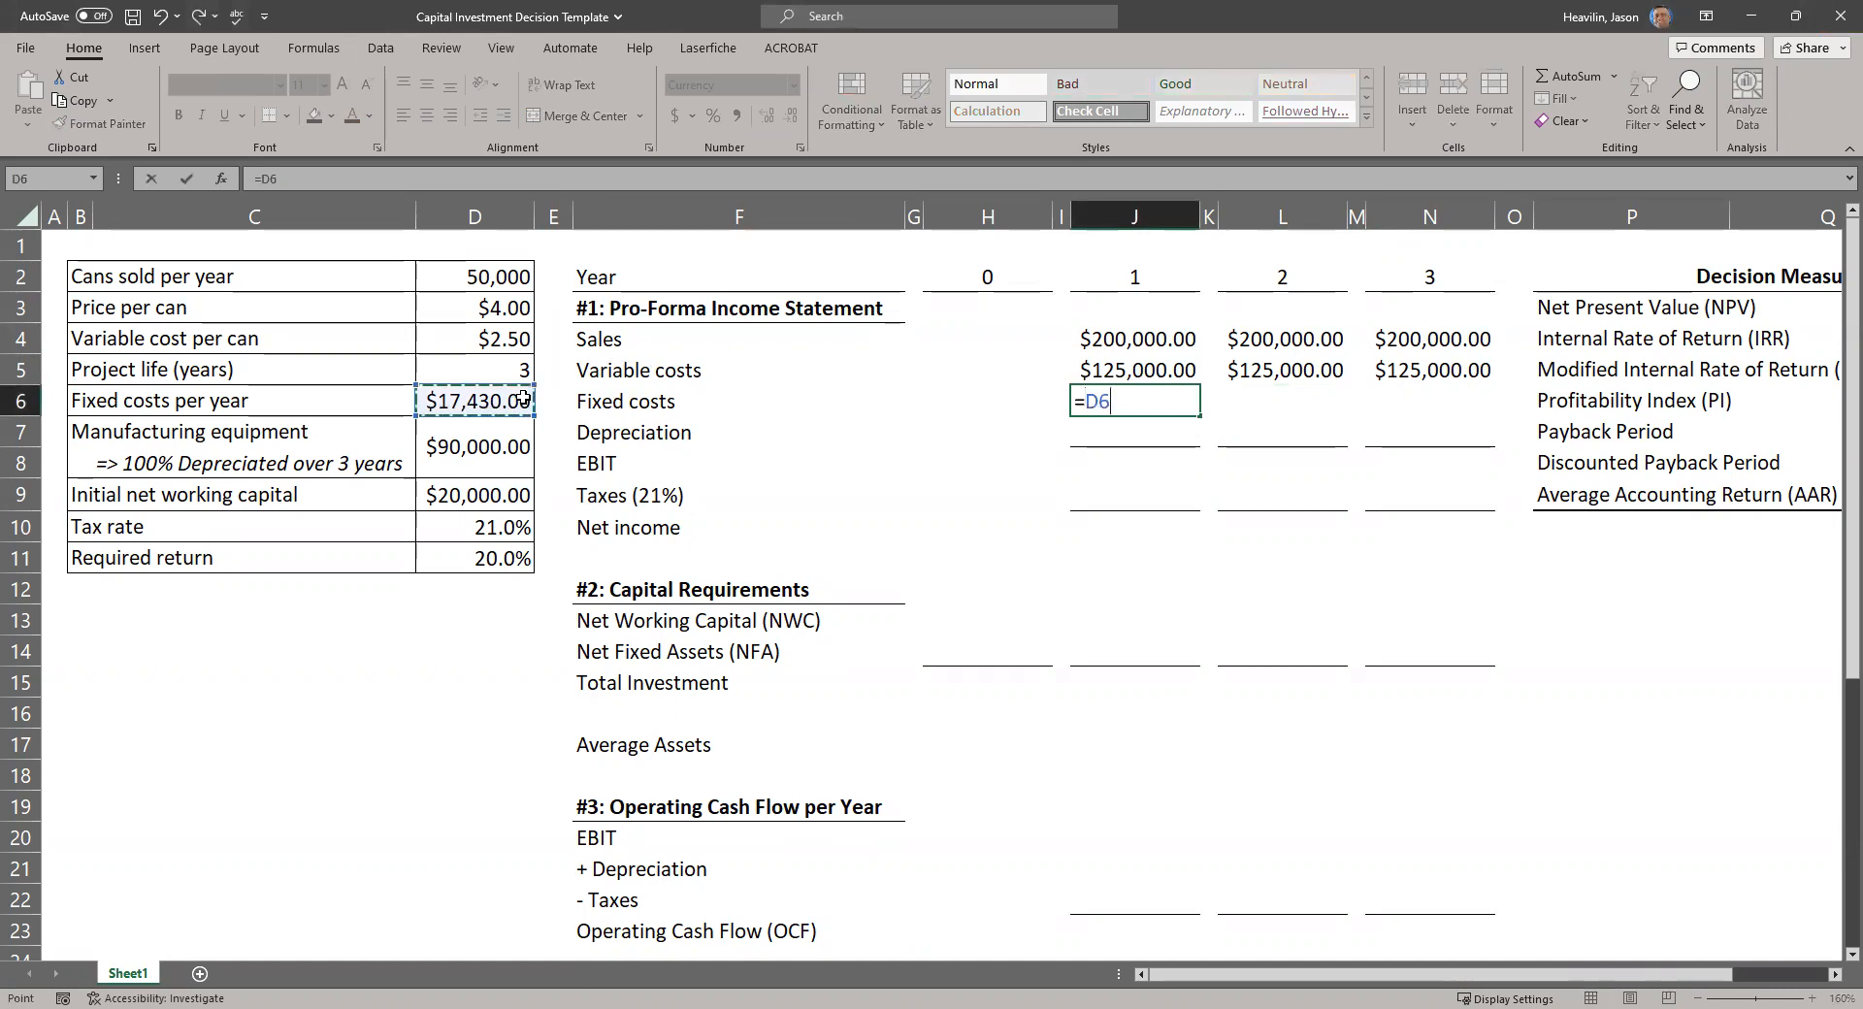
{"action": "key", "text": "Return"}
Carry the fixed costs forward with =J6 in L6 for year 2 and =L6 in N6 for year 3.
{"action": "key", "text": "Up"}
{"action": "key", "text": "Right"}
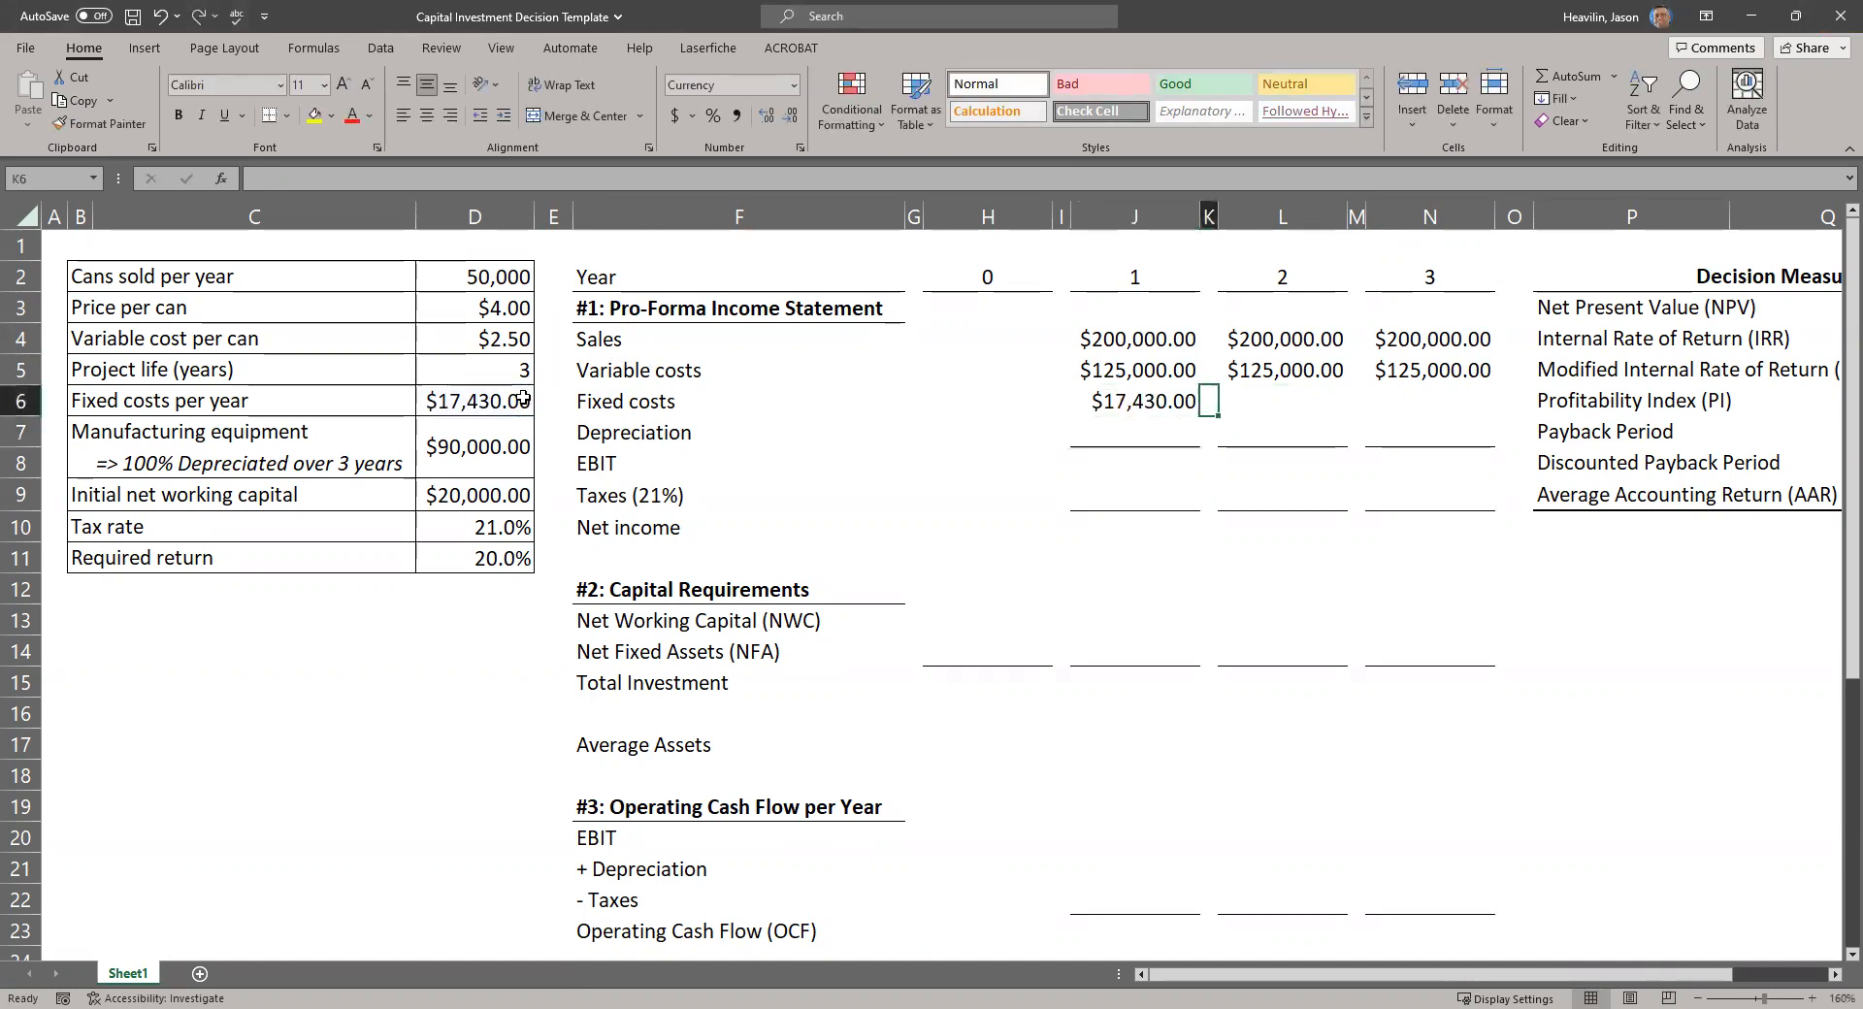
{"action": "key", "text": "Right"}
{"action": "key", "text": "ctrl+d"}
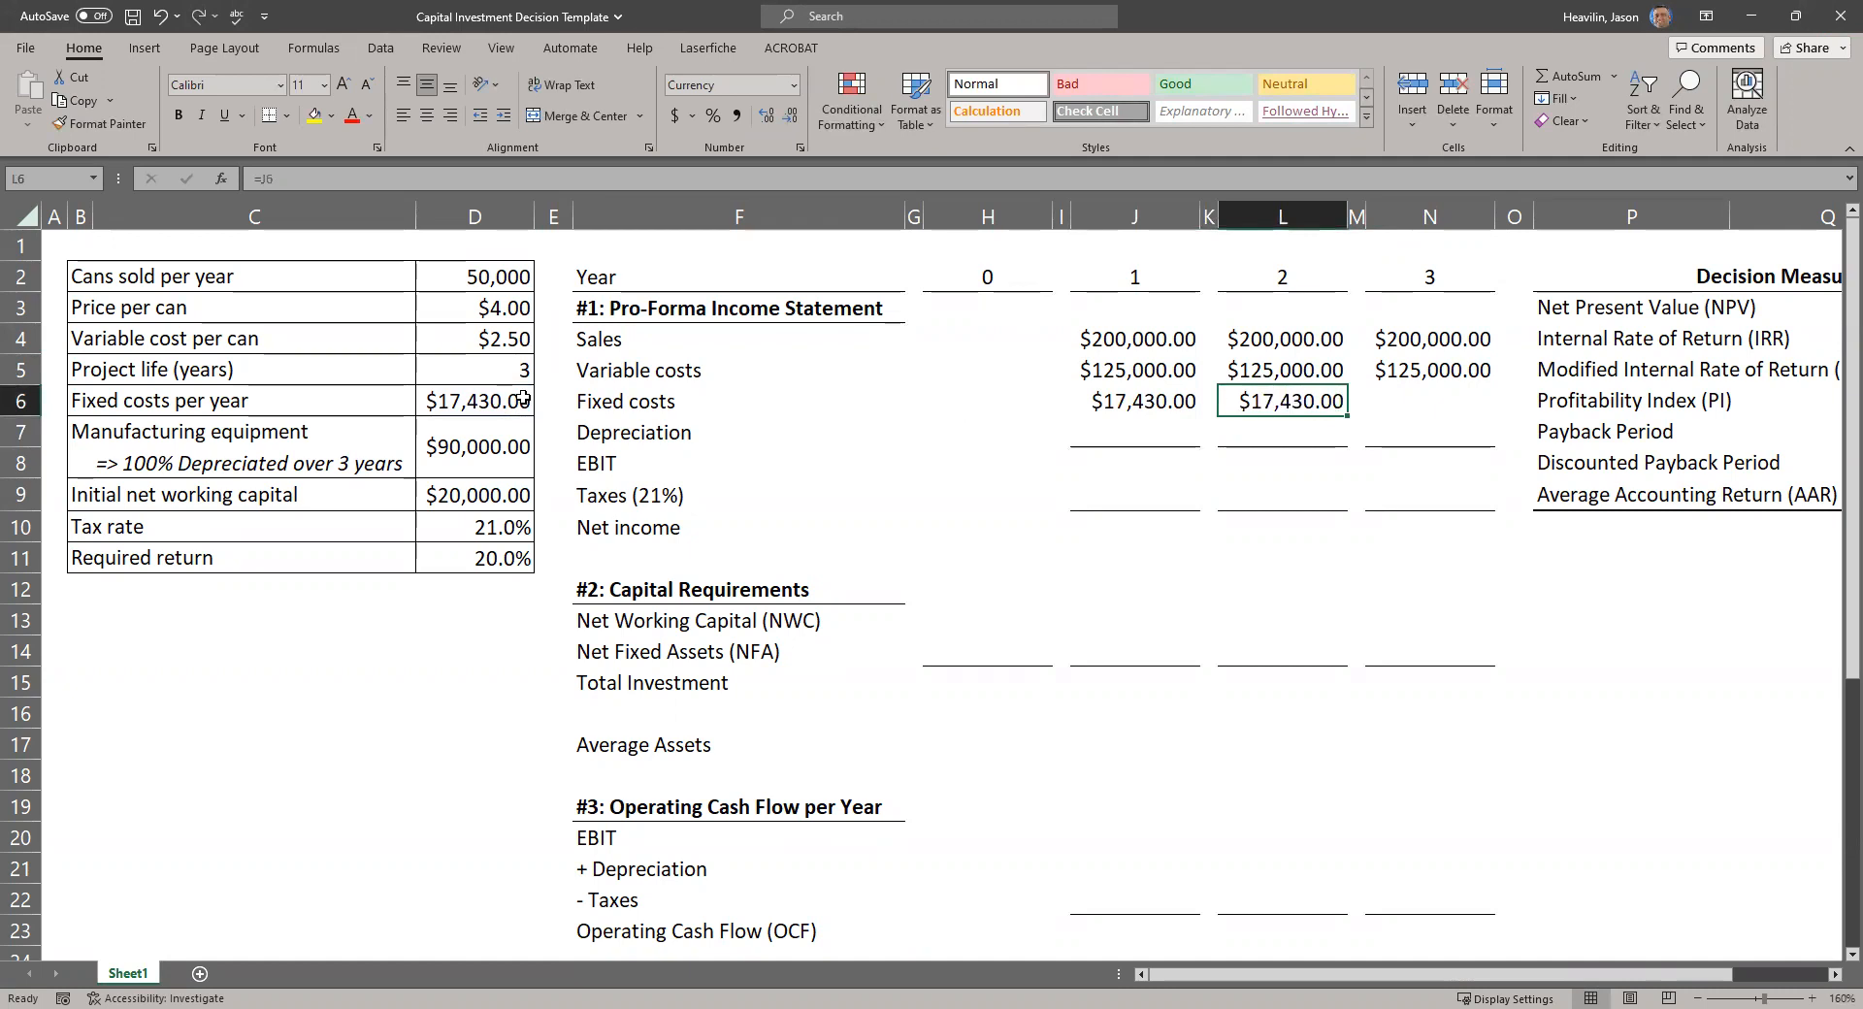
{"action": "key", "text": "Right"}
{"action": "key", "text": "Right"}
{"action": "key", "text": "ctrl+d"}
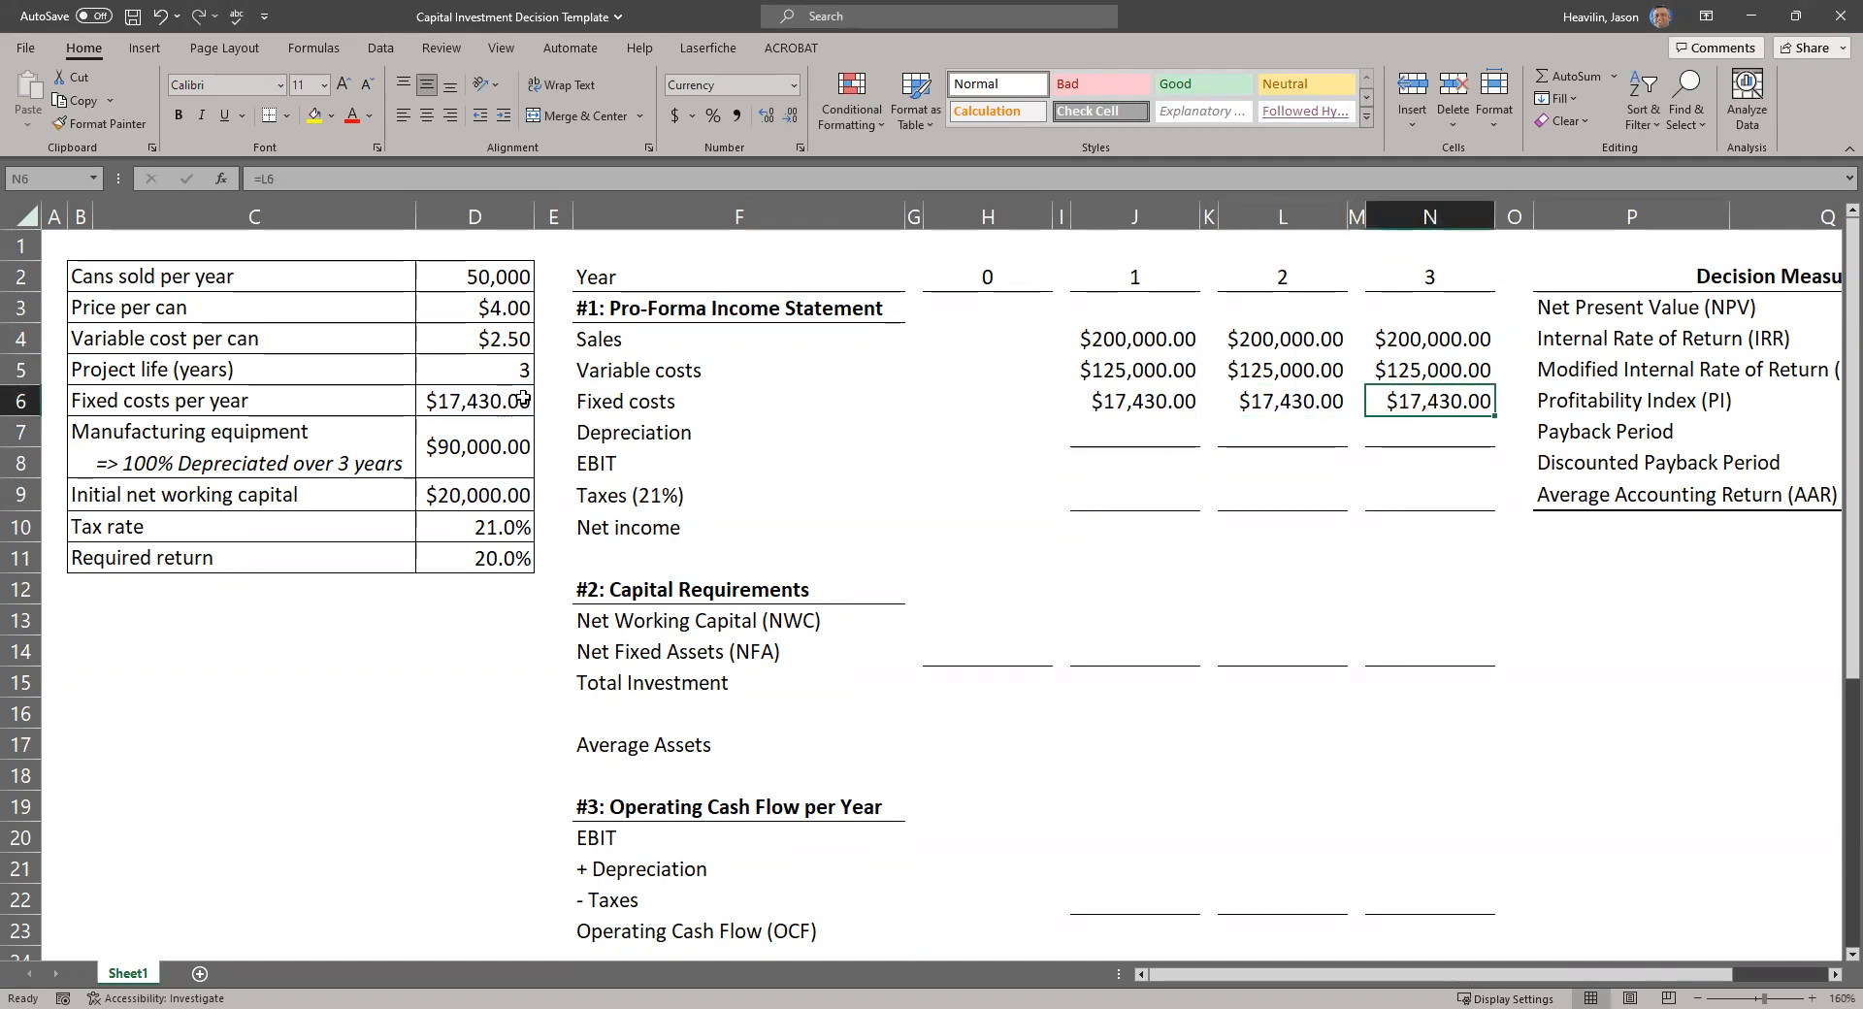
Examine the manufacturing equipment cost, its depreciation note and the project life among the input assumptions.
{"action": "key", "text": "Down"}
{"action": "key", "text": "Left"}
{"action": "key", "text": "Left"}
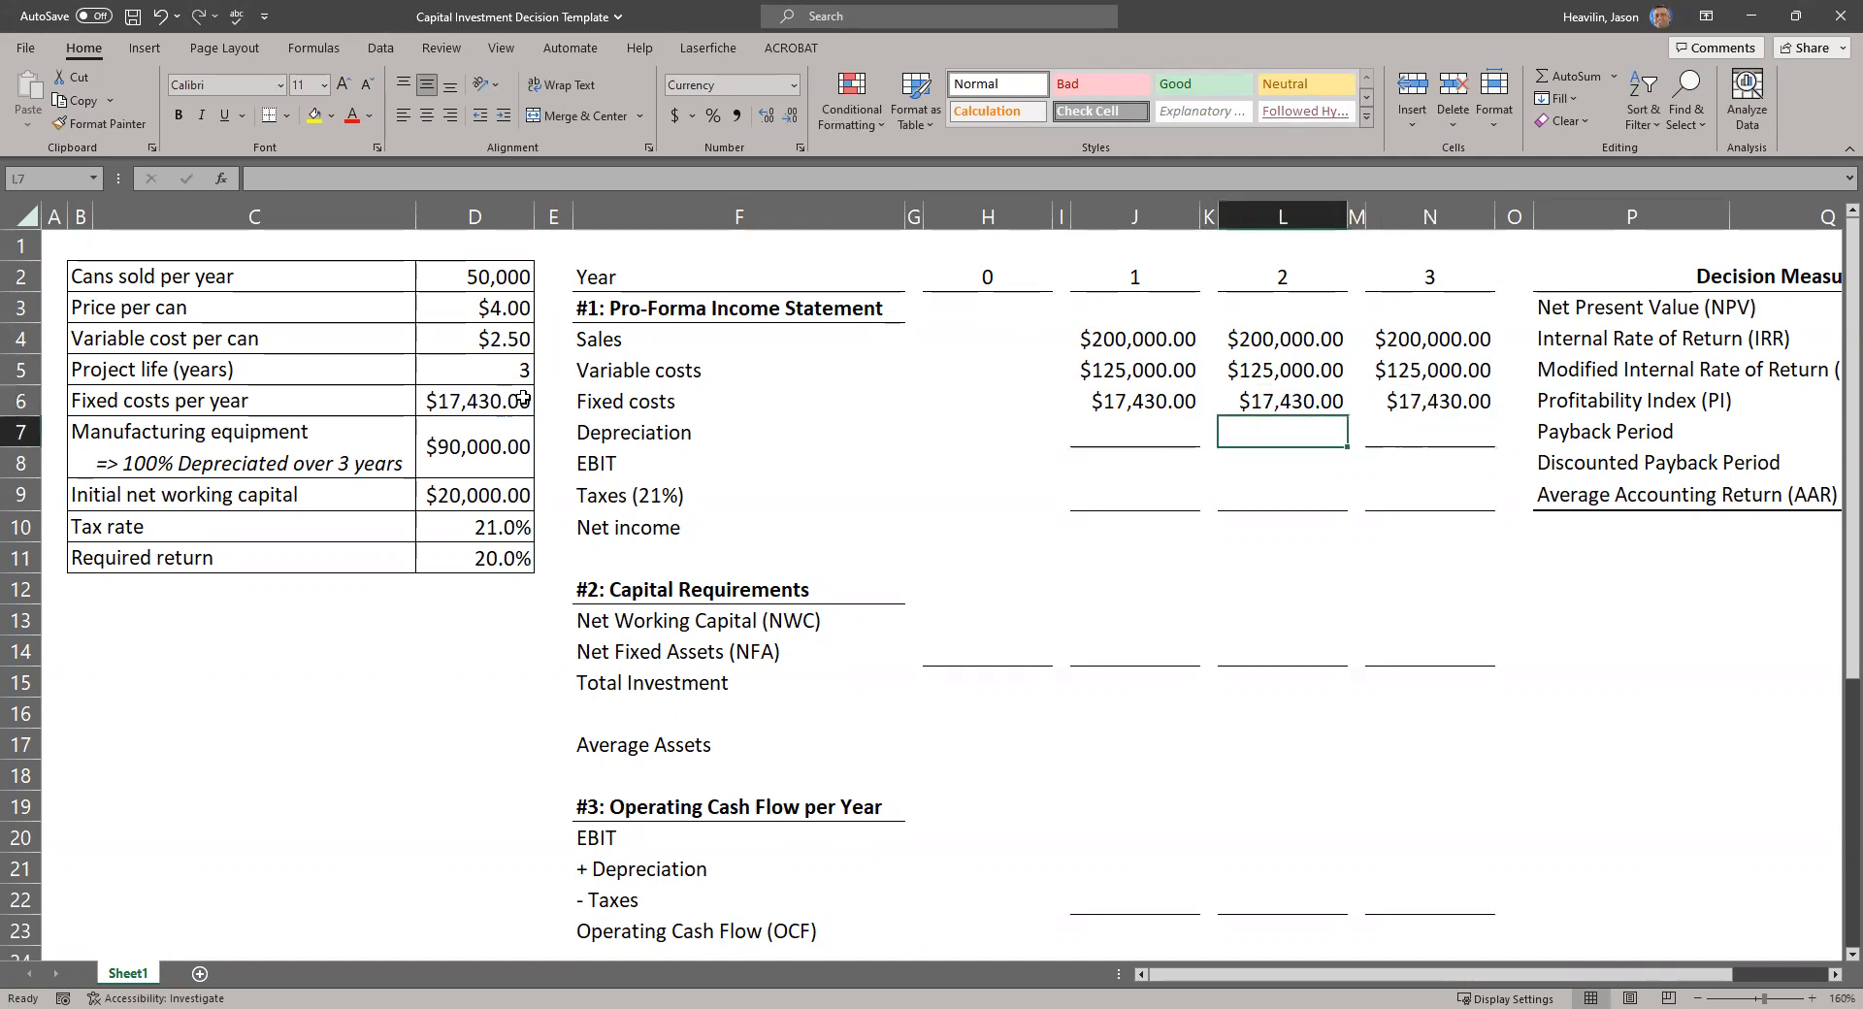
{"action": "key", "text": "Left"}
{"action": "key", "text": "Left"}
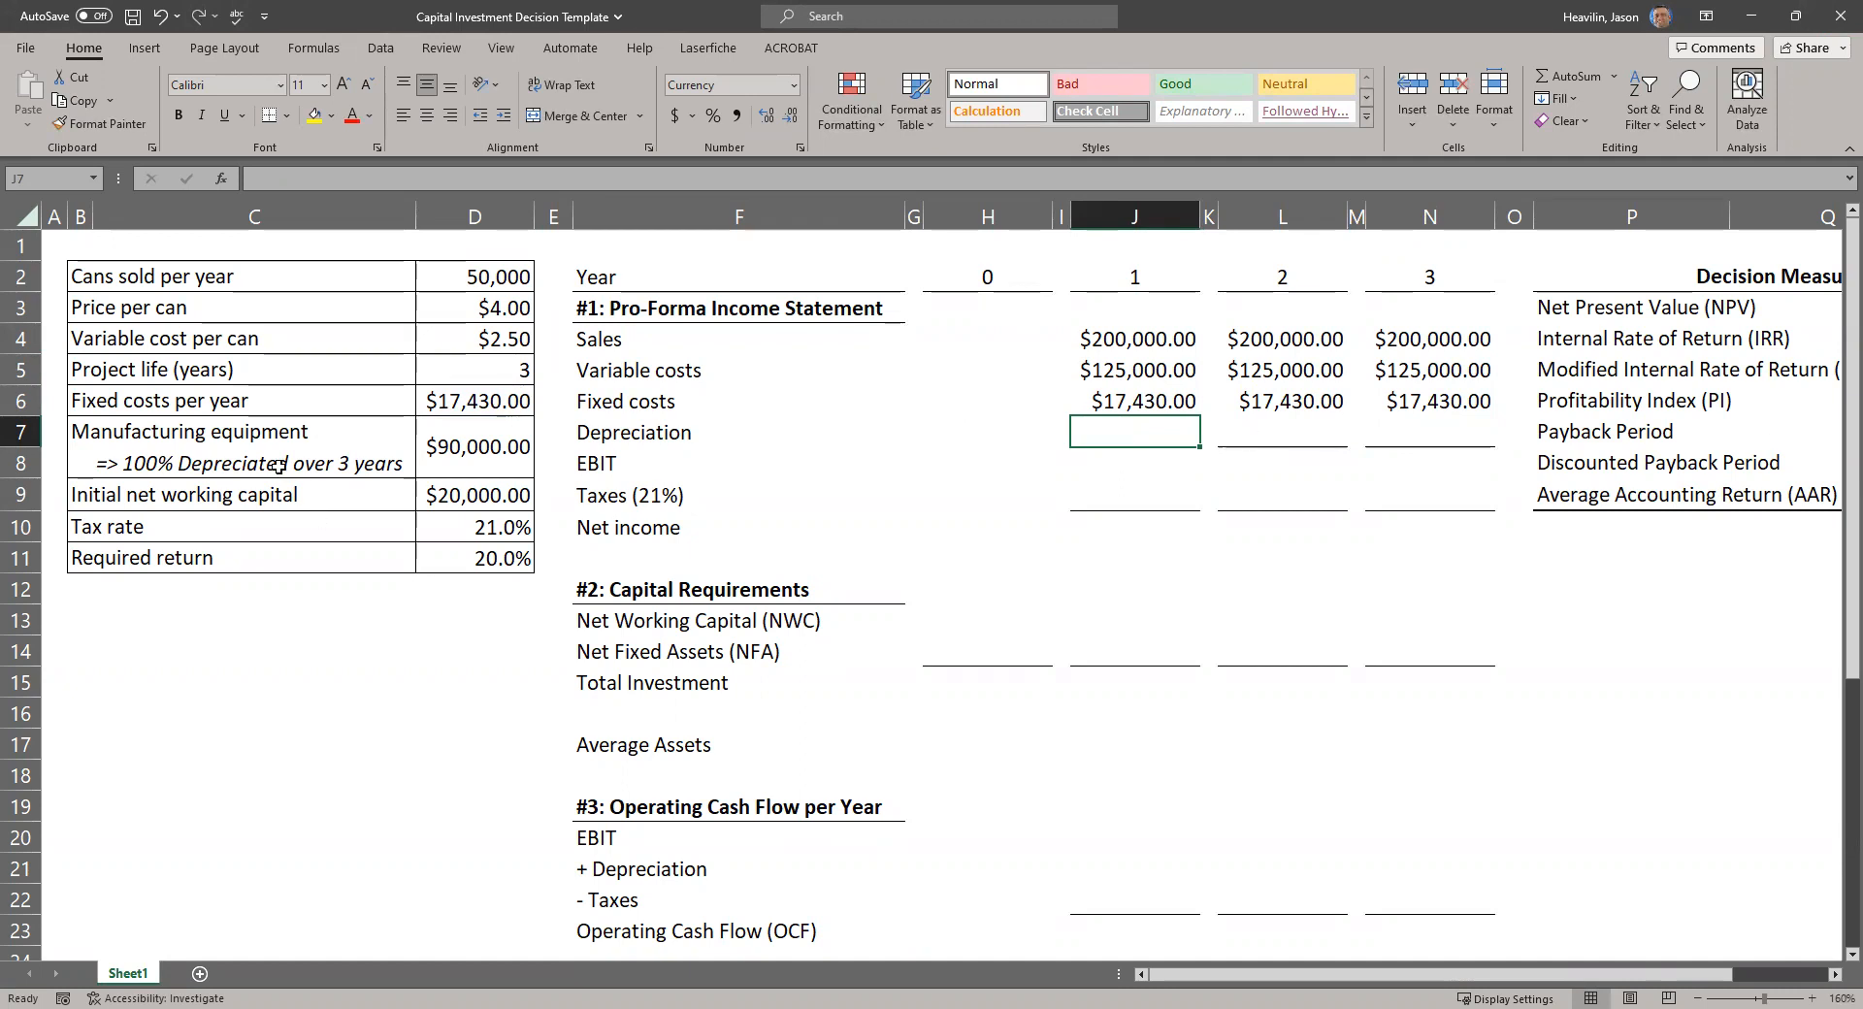
{"action": "left_click", "coordinate": [222, 454]}
{"action": "left_click", "coordinate": [213, 431]}
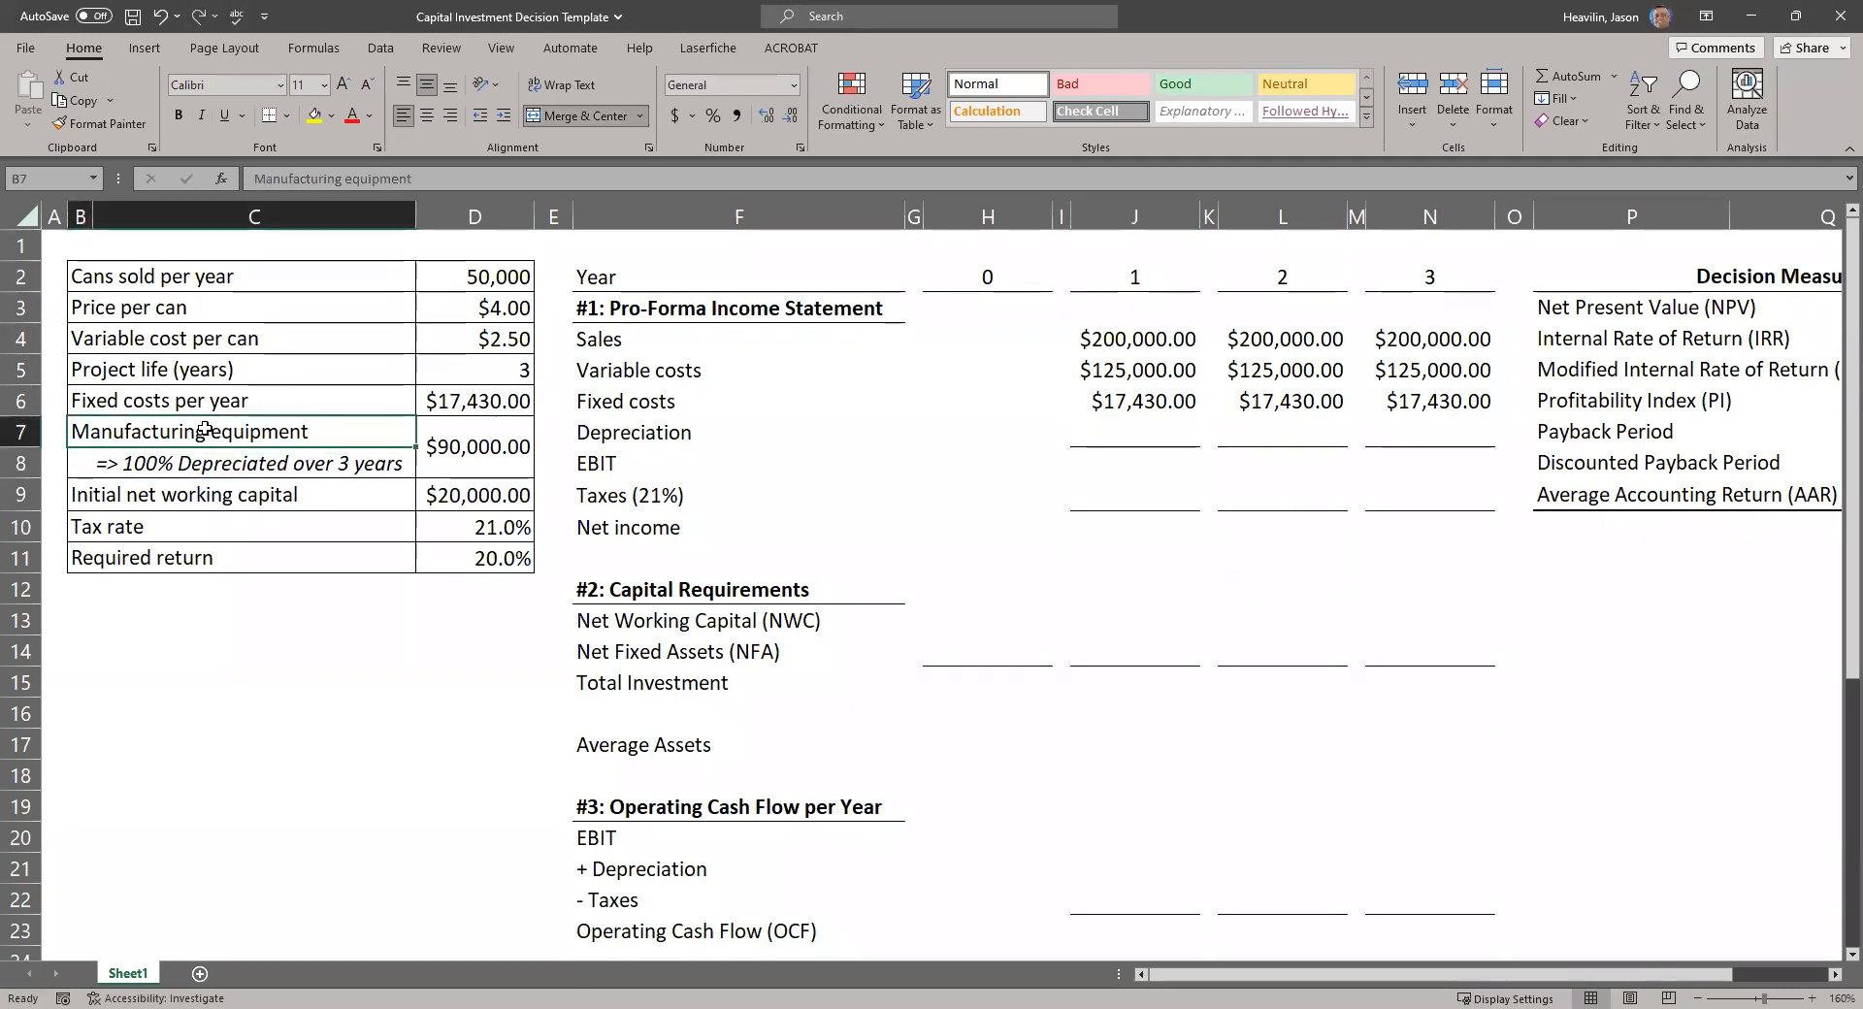
{"action": "left_click_drag", "start_coordinate": [207, 429], "coordinate": [204, 456]}
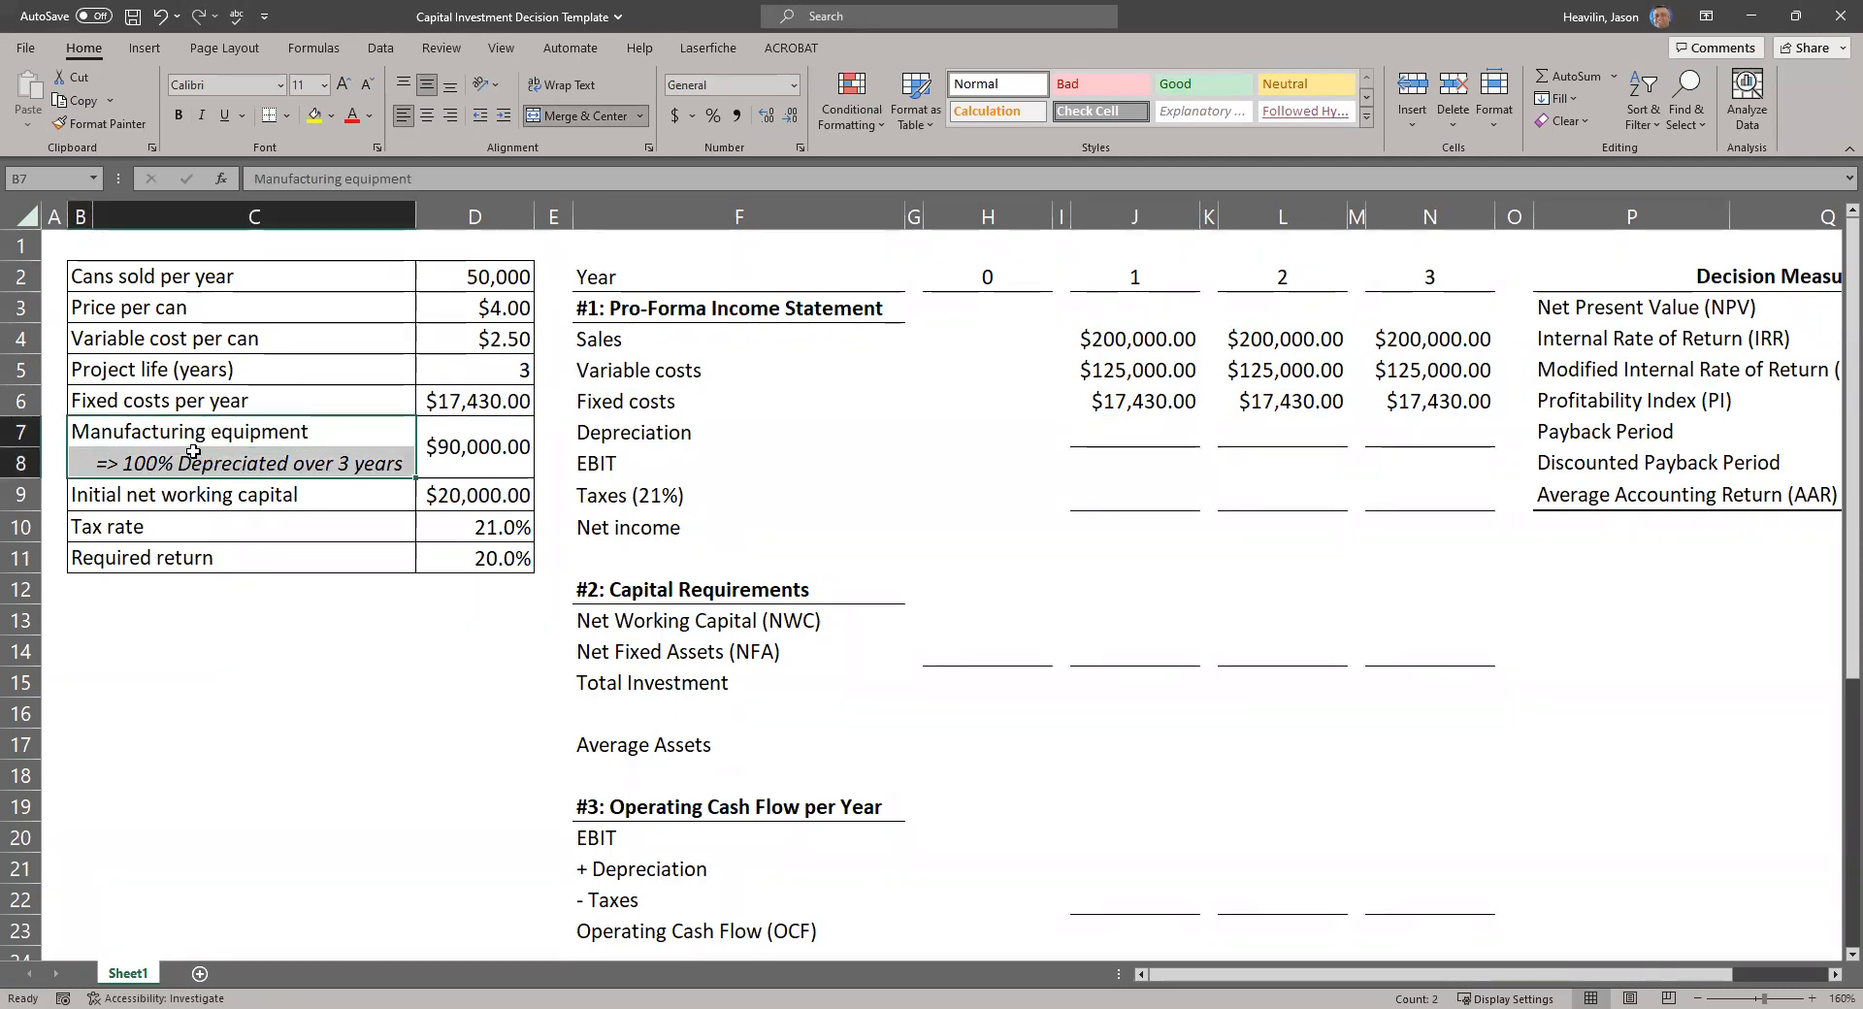
{"action": "left_click", "coordinate": [460, 445]}
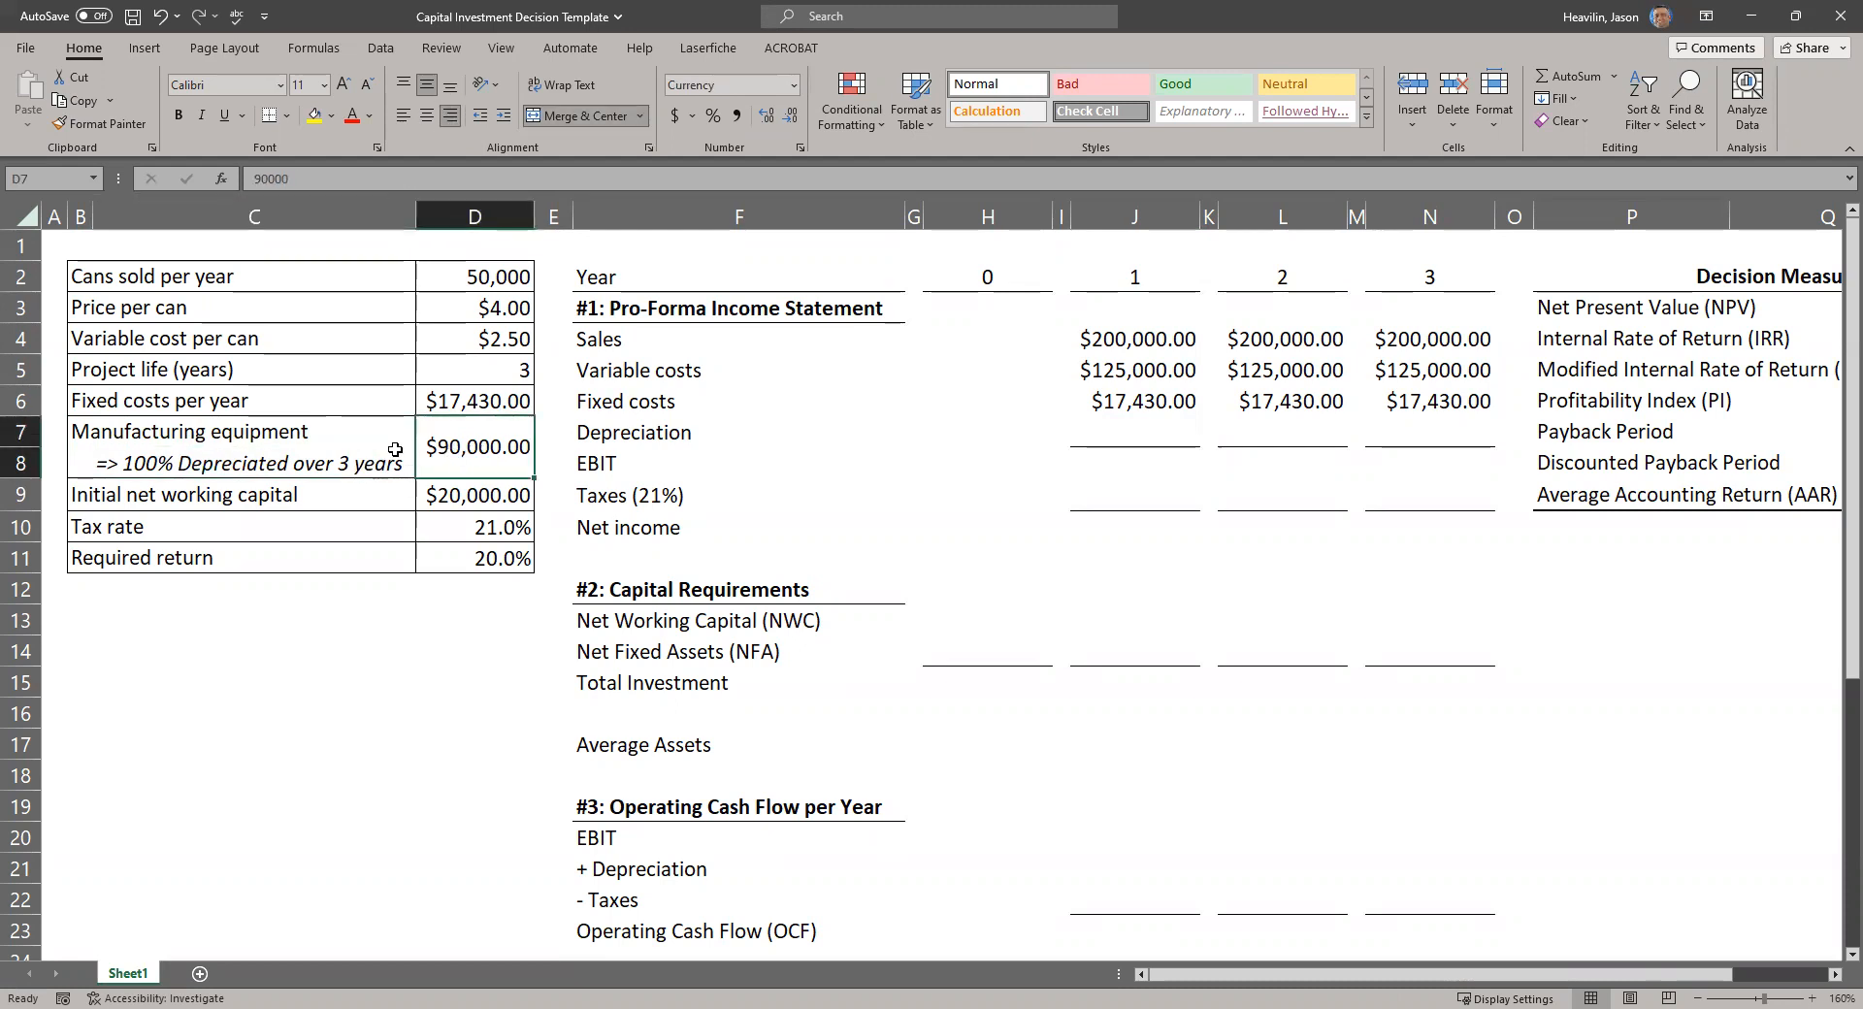
{"action": "left_click", "coordinate": [364, 434]}
{"action": "left_click", "coordinate": [365, 463]}
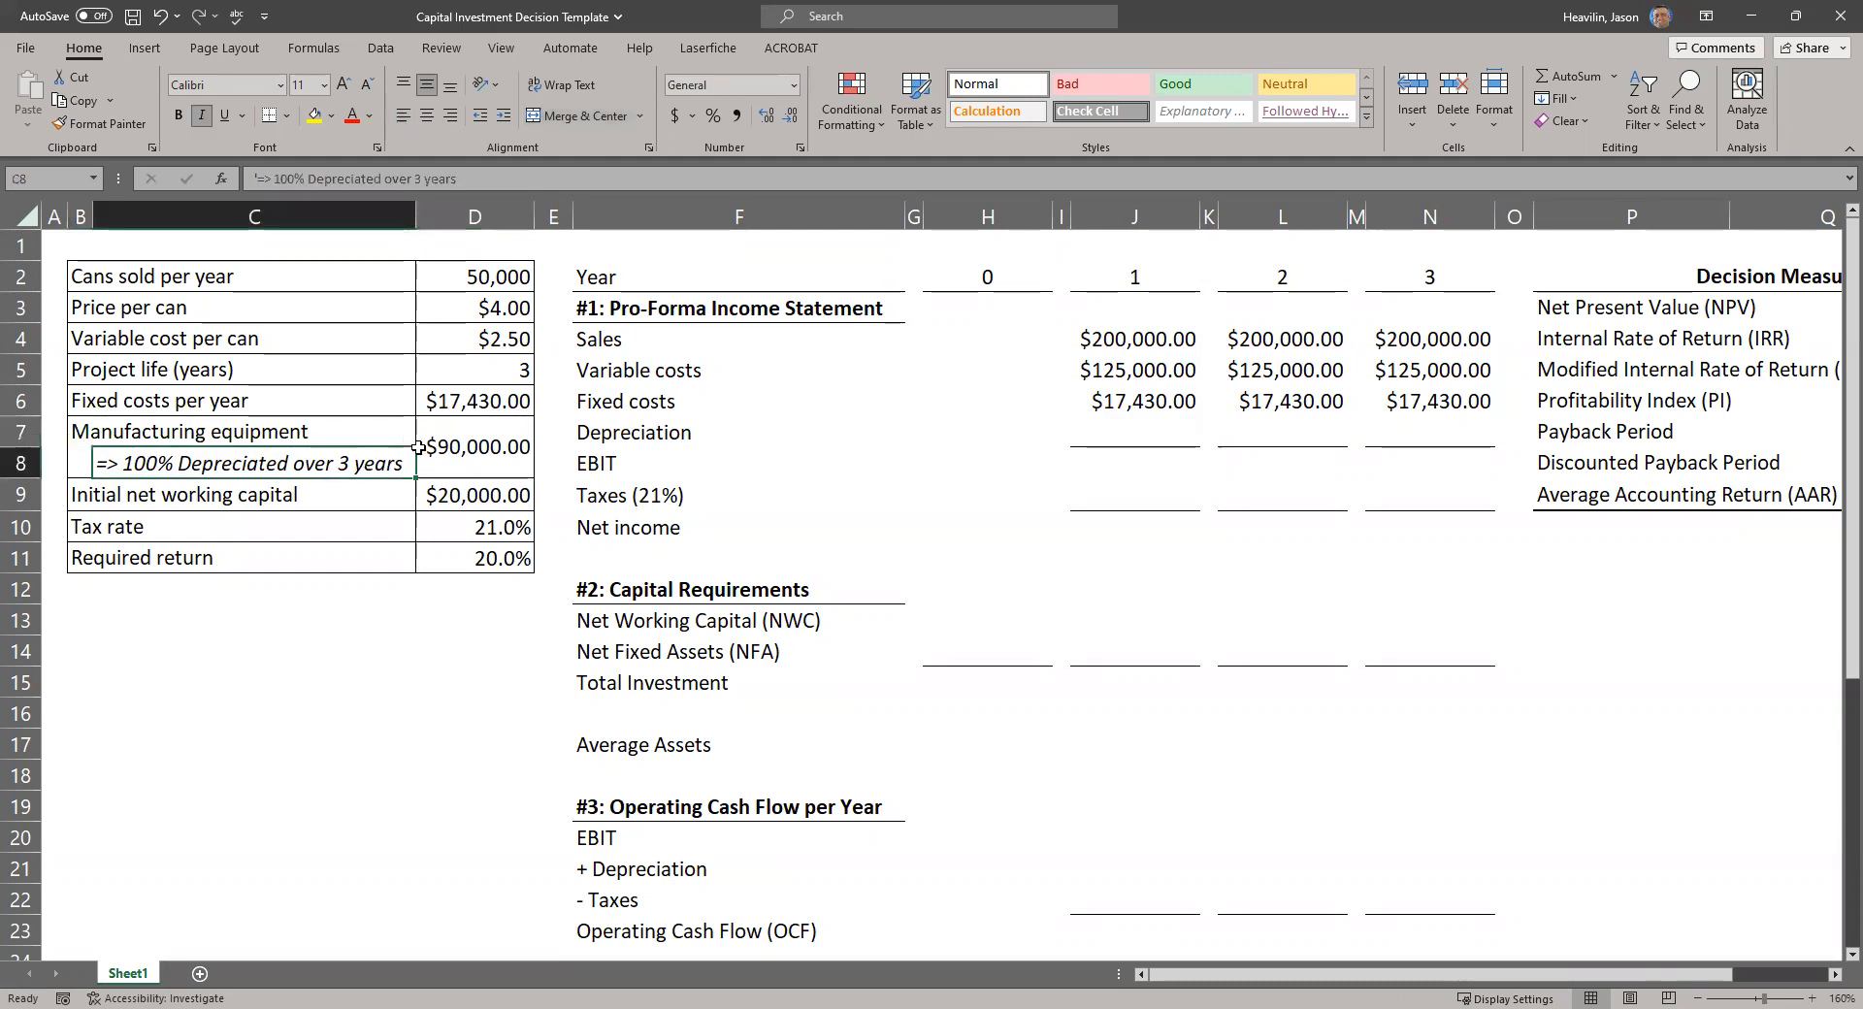
{"action": "left_click", "coordinate": [267, 437]}
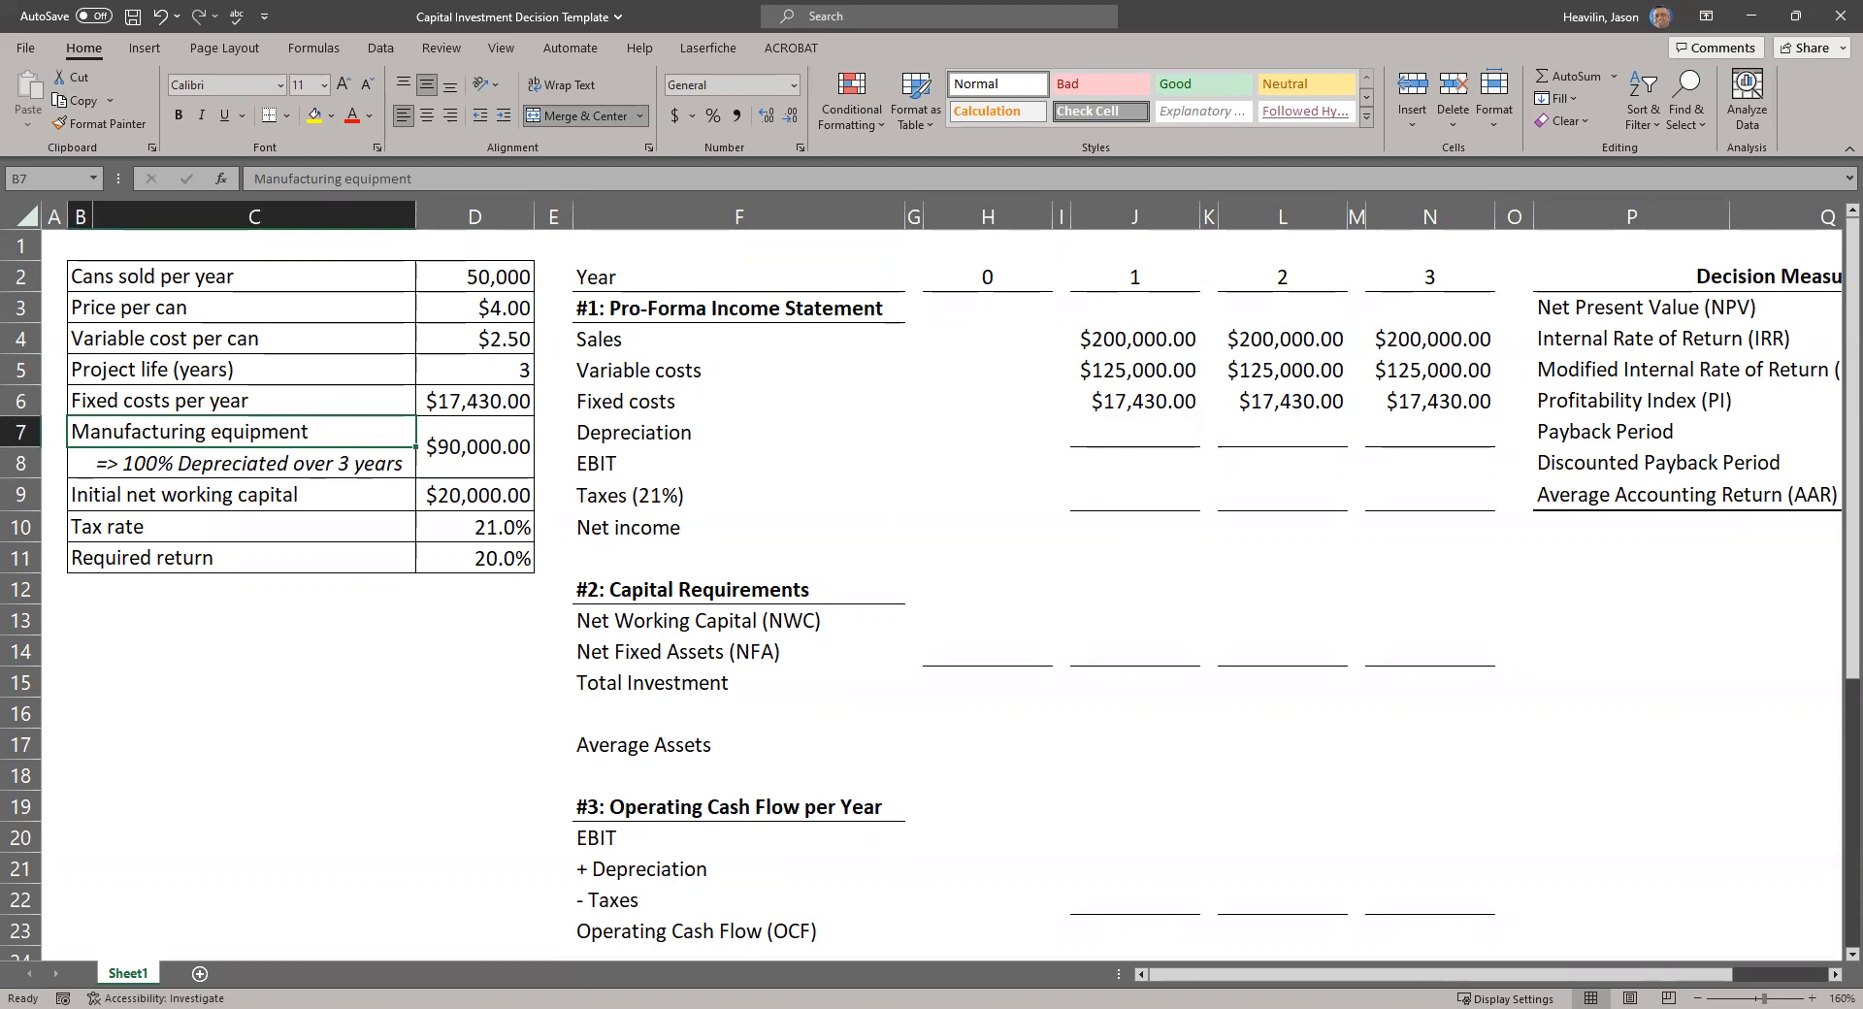
{"action": "key", "text": "F2"}
{"action": "key", "text": "Escape"}
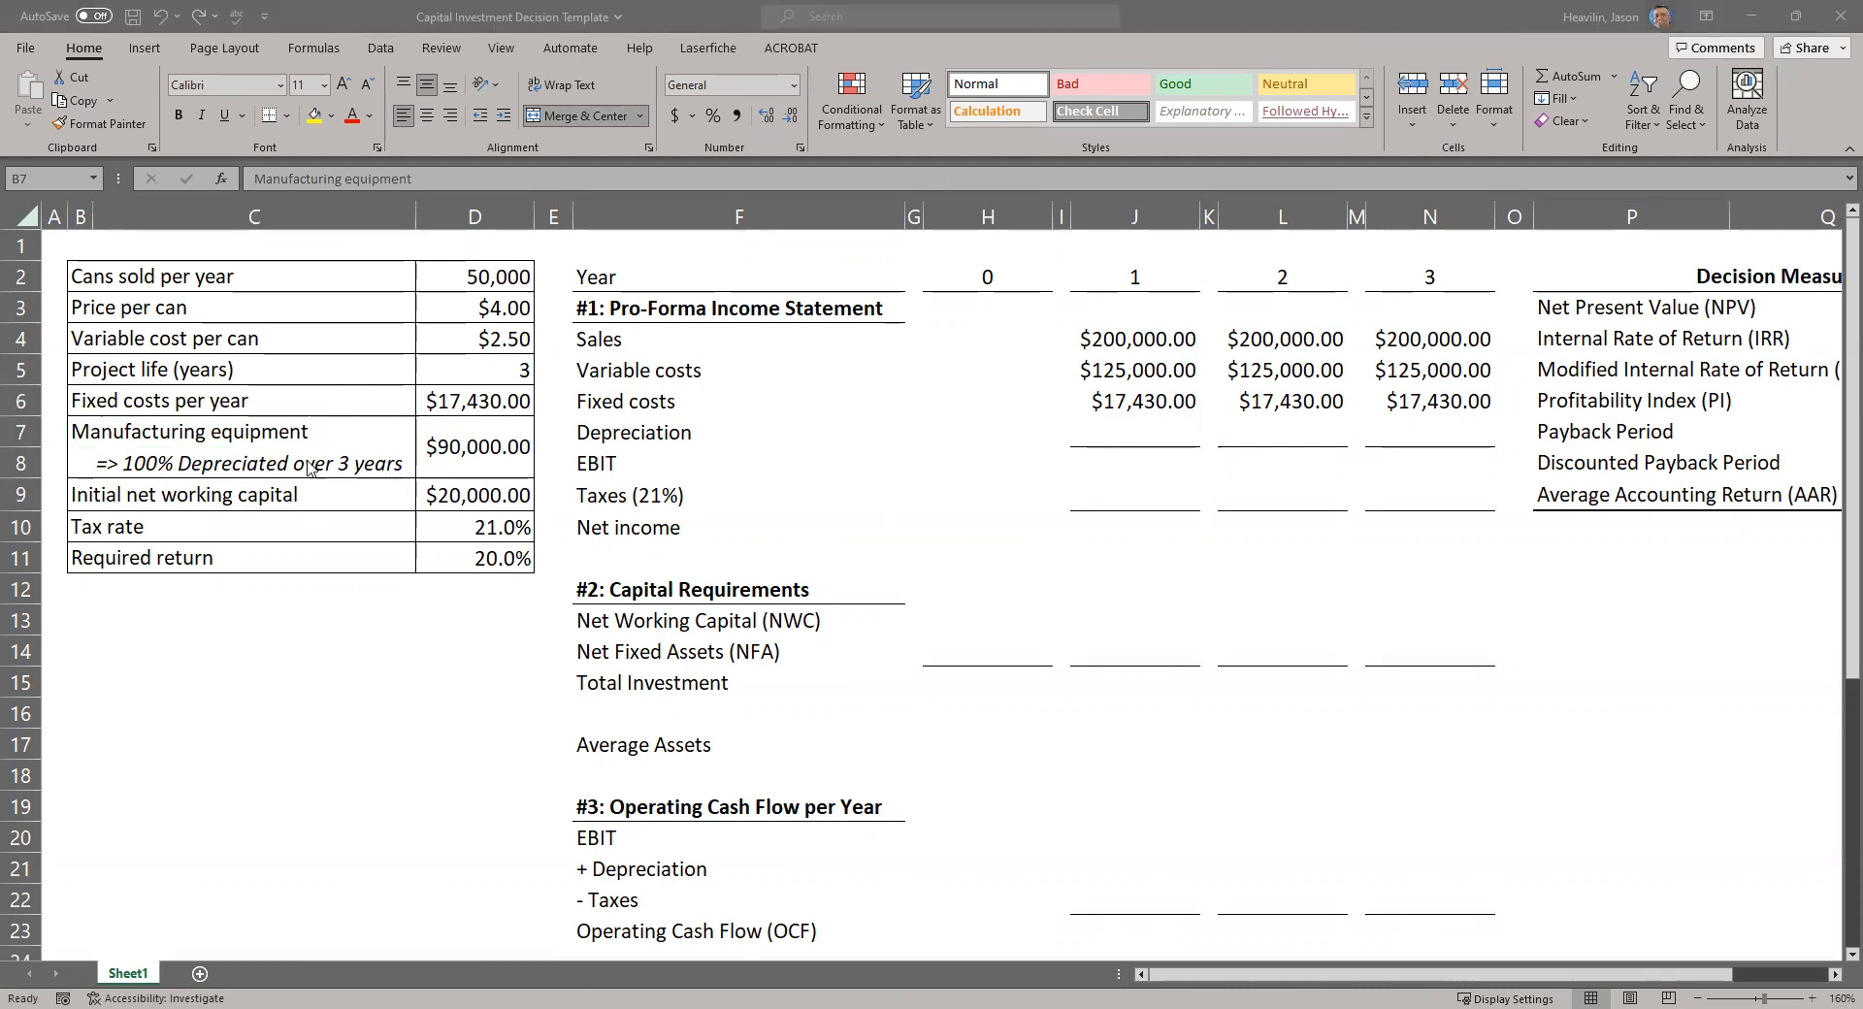
{"action": "left_click", "coordinate": [284, 377]}
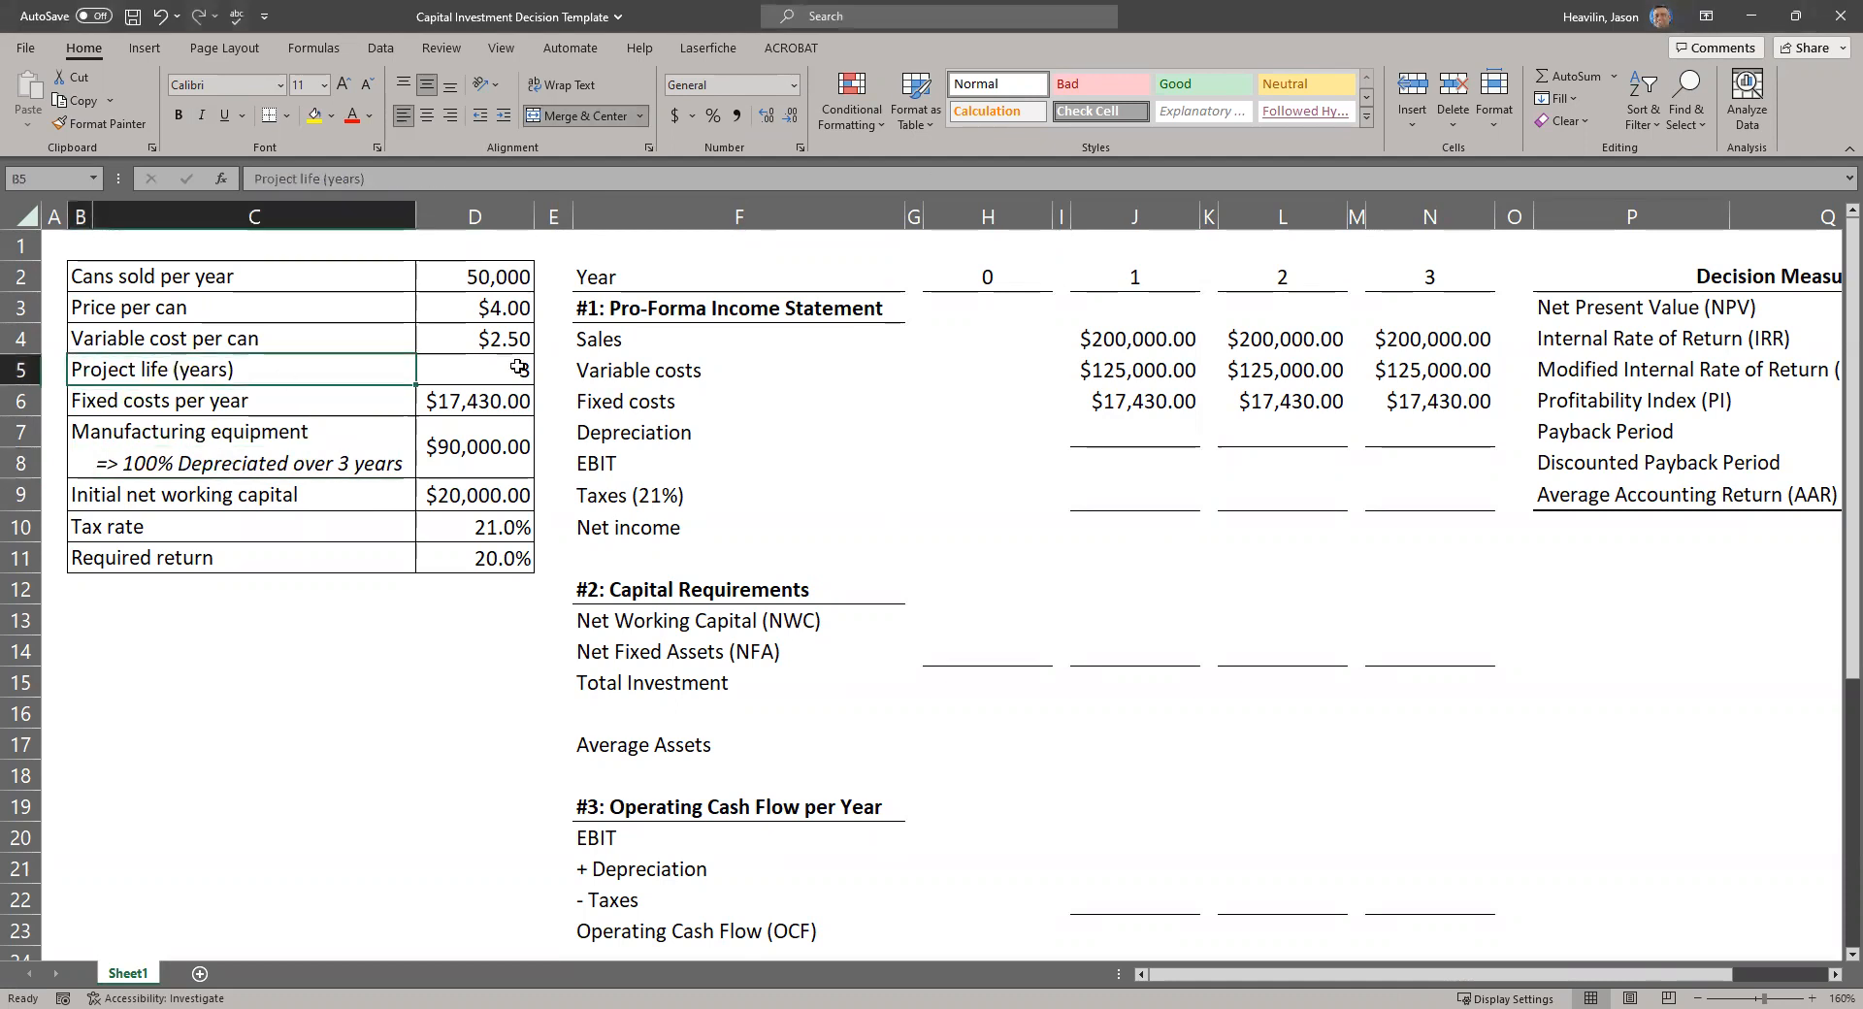
Calculate year 1 depreciation in J7 as equipment cost divided by project life with =D7/D5.
{"action": "left_click", "coordinate": [1084, 430]}
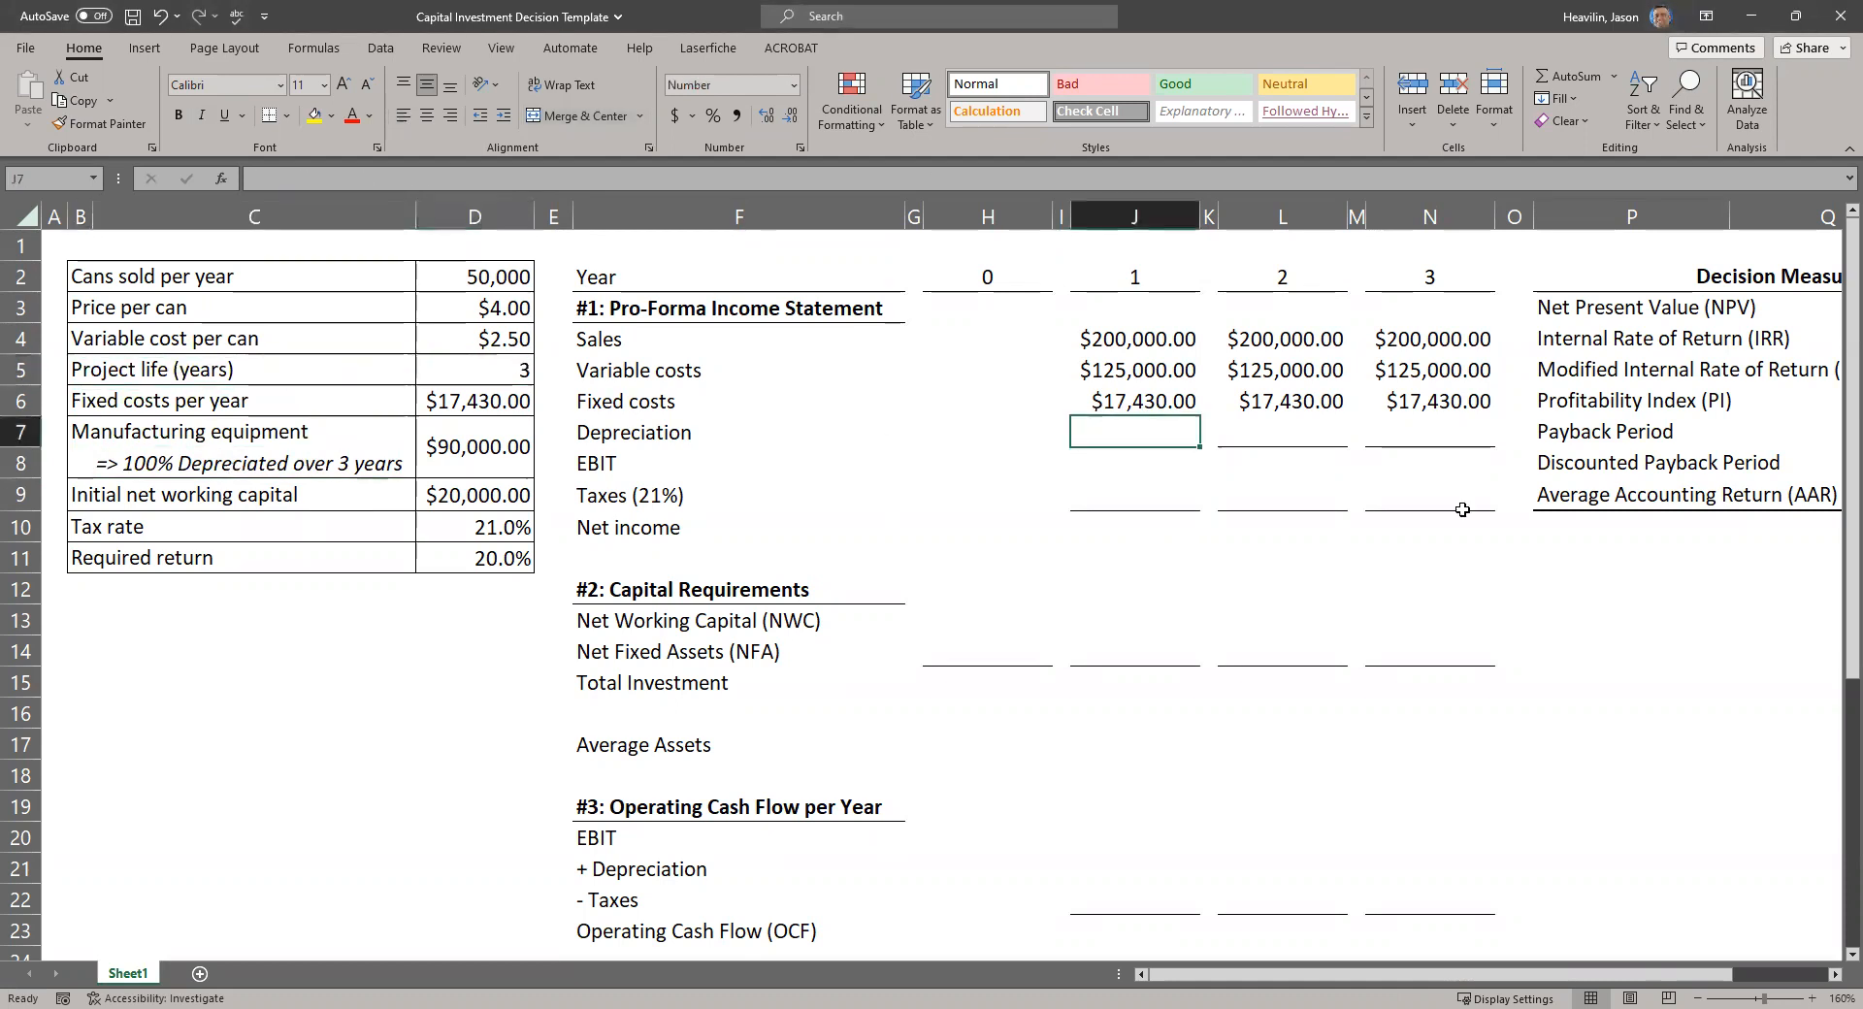
{"action": "type", "text": "="}
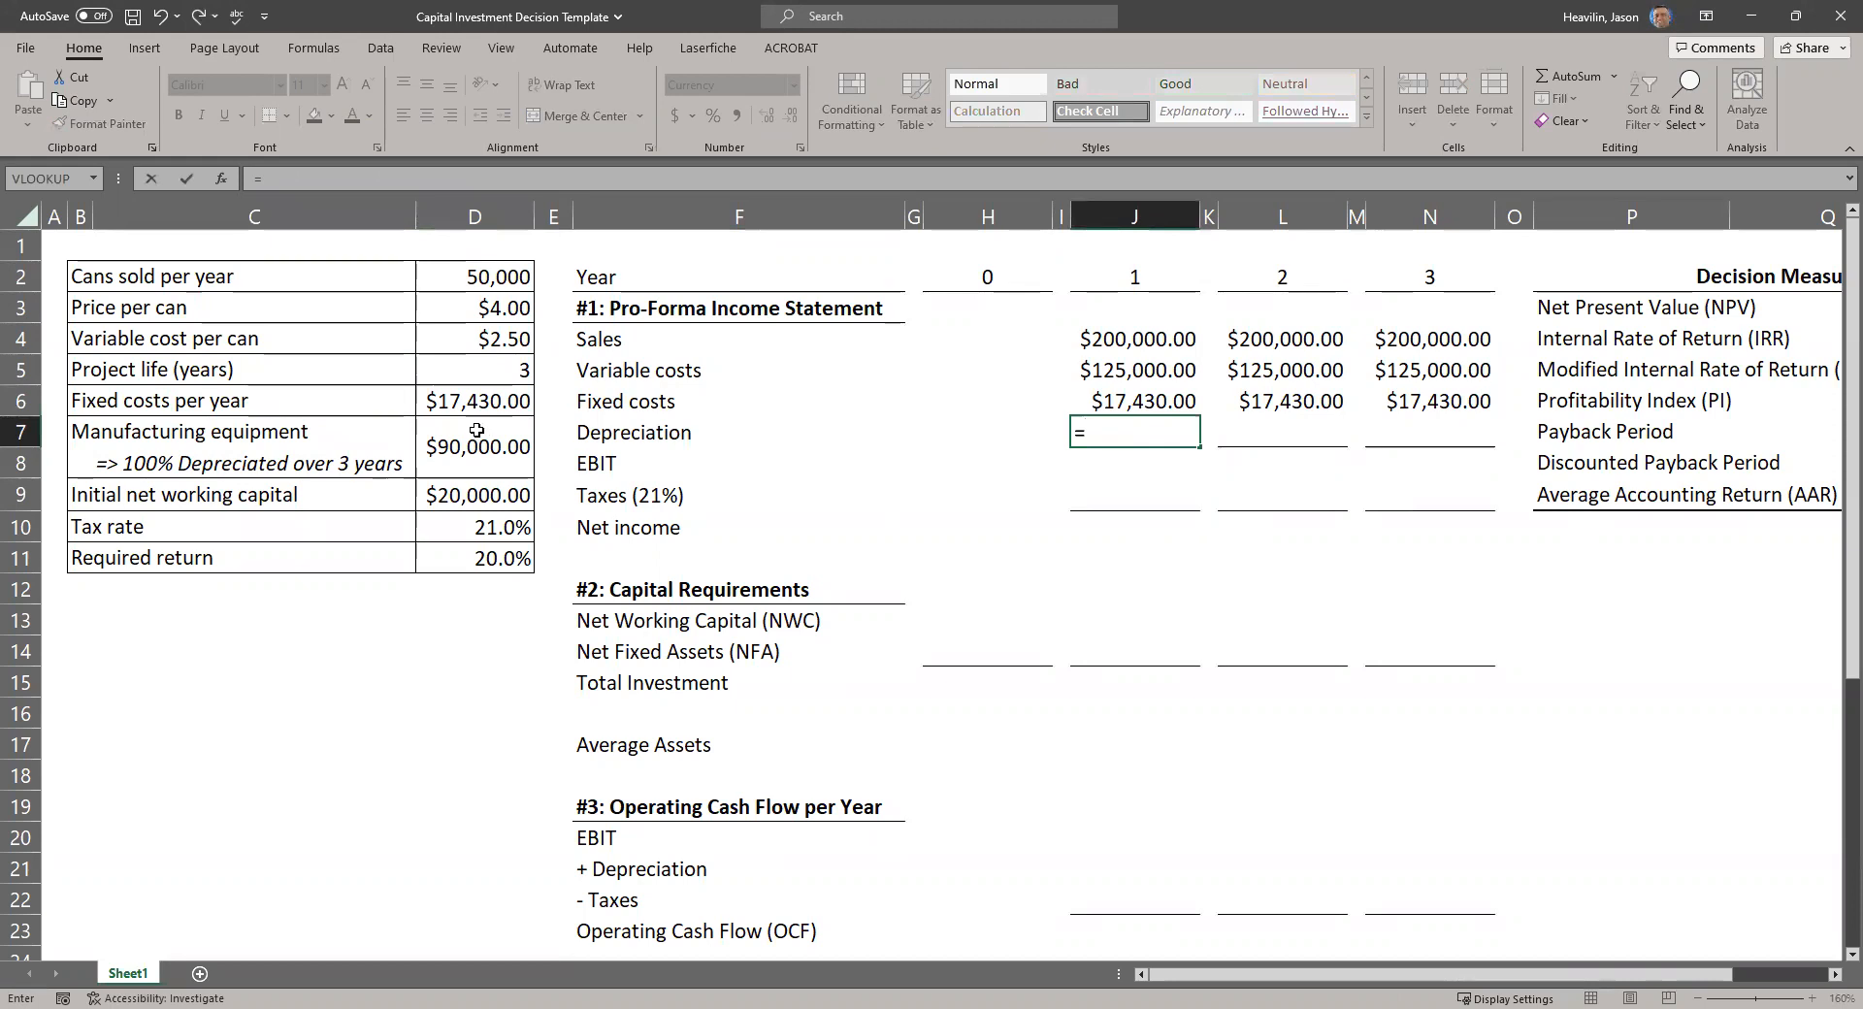
{"action": "left_click", "coordinate": [476, 430]}
{"action": "type", "text": "/"}
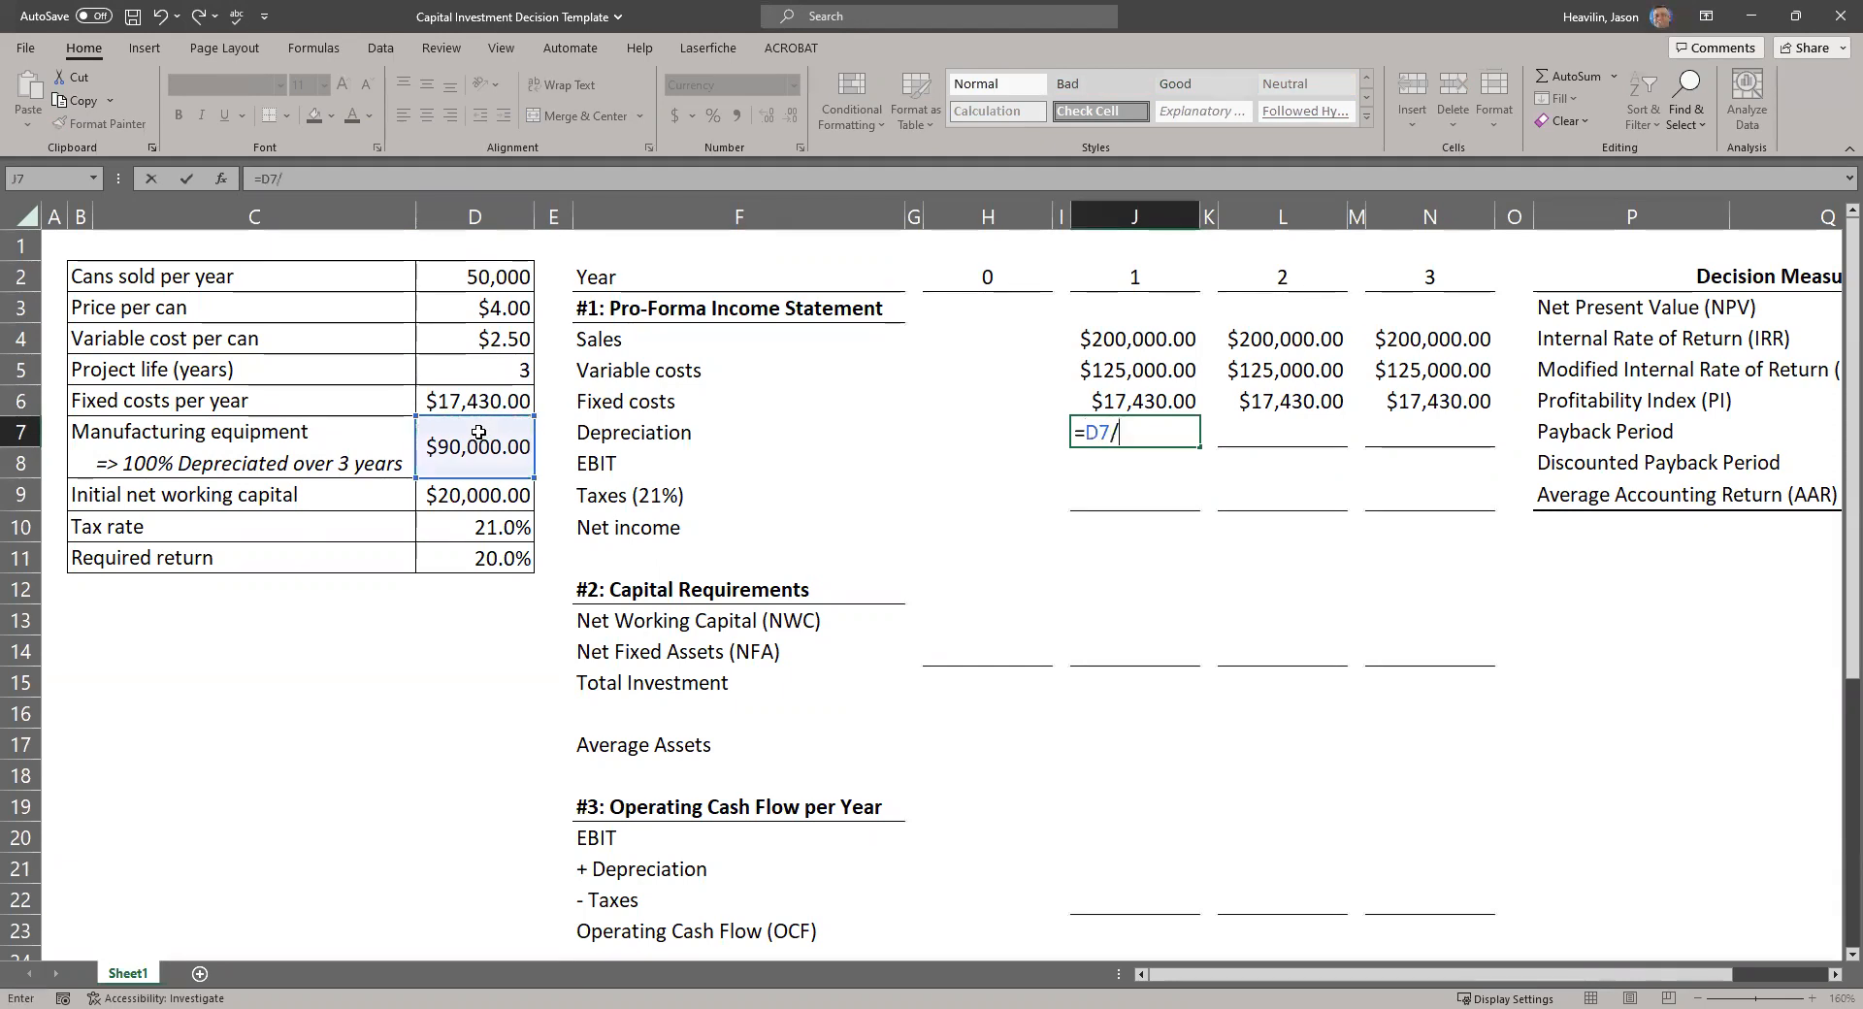
{"action": "left_click", "coordinate": [486, 366]}
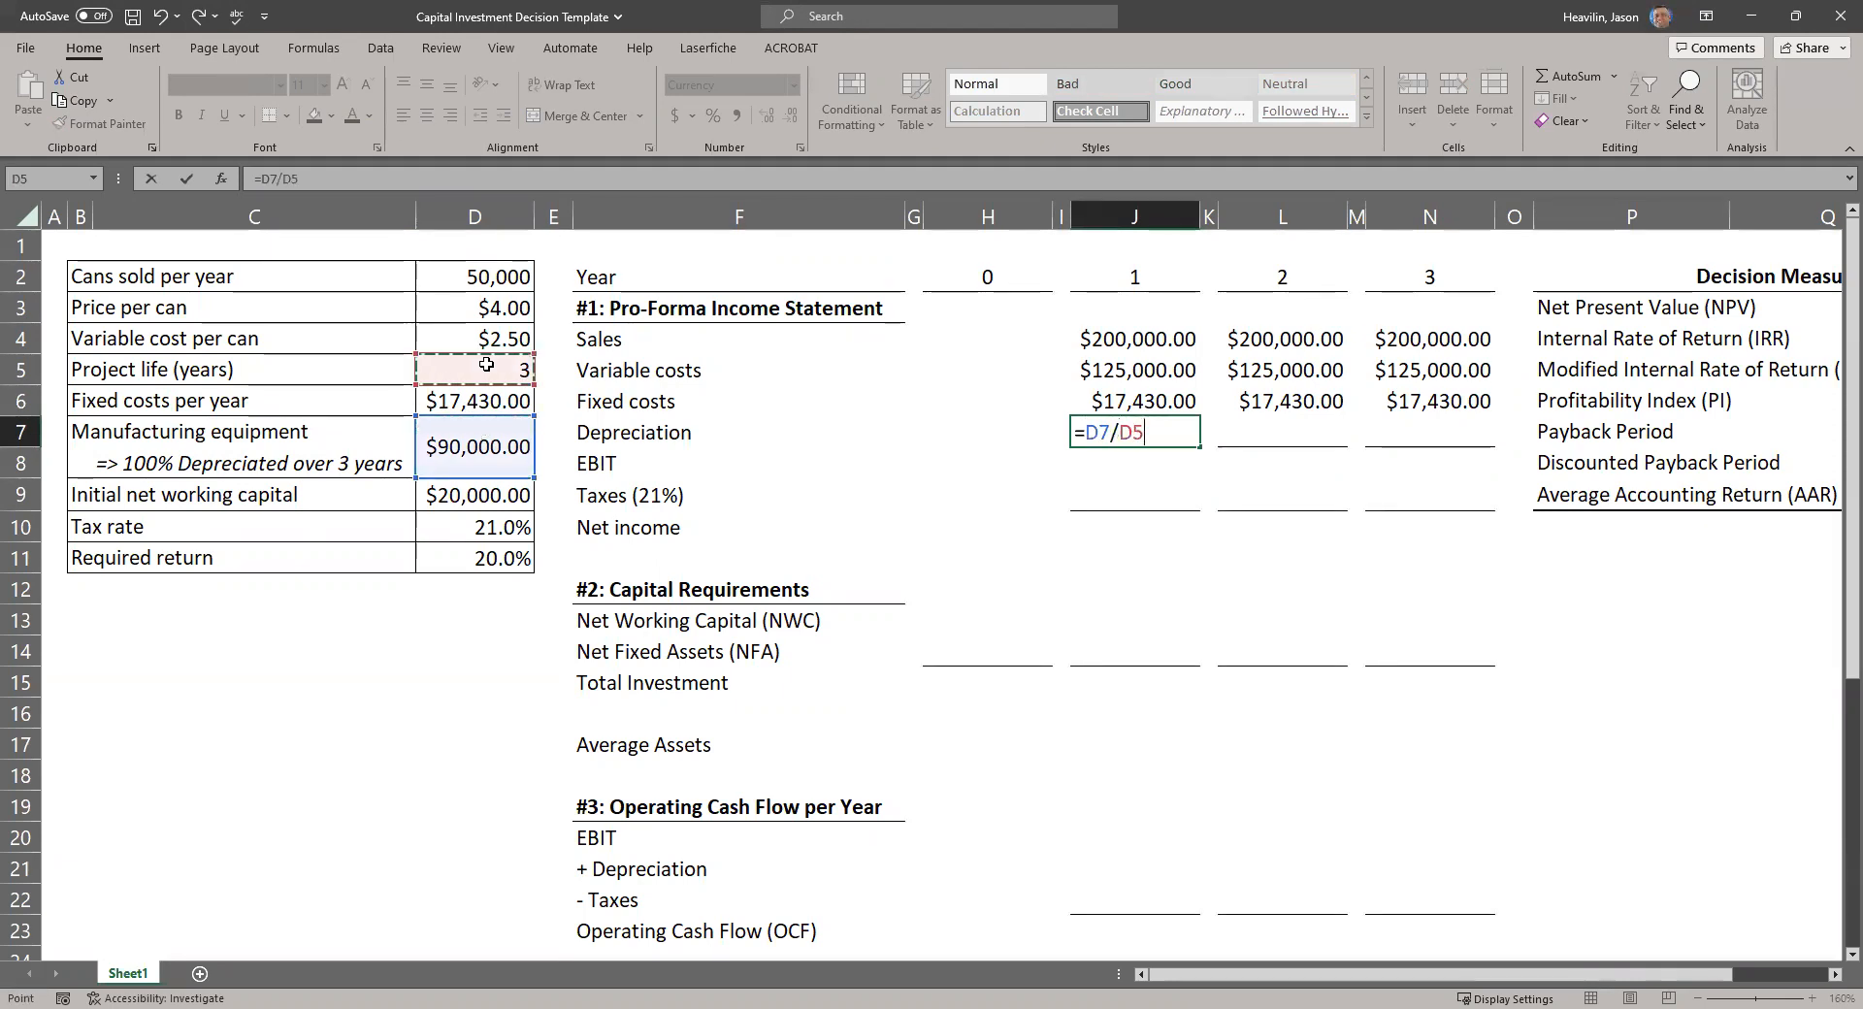
{"action": "key", "text": "Return"}
Link year 2 depreciation in L7 to the year 1 depreciation with =J7.
{"action": "key", "text": "Up"}
{"action": "key", "text": "Right"}
{"action": "key", "text": "Right"}
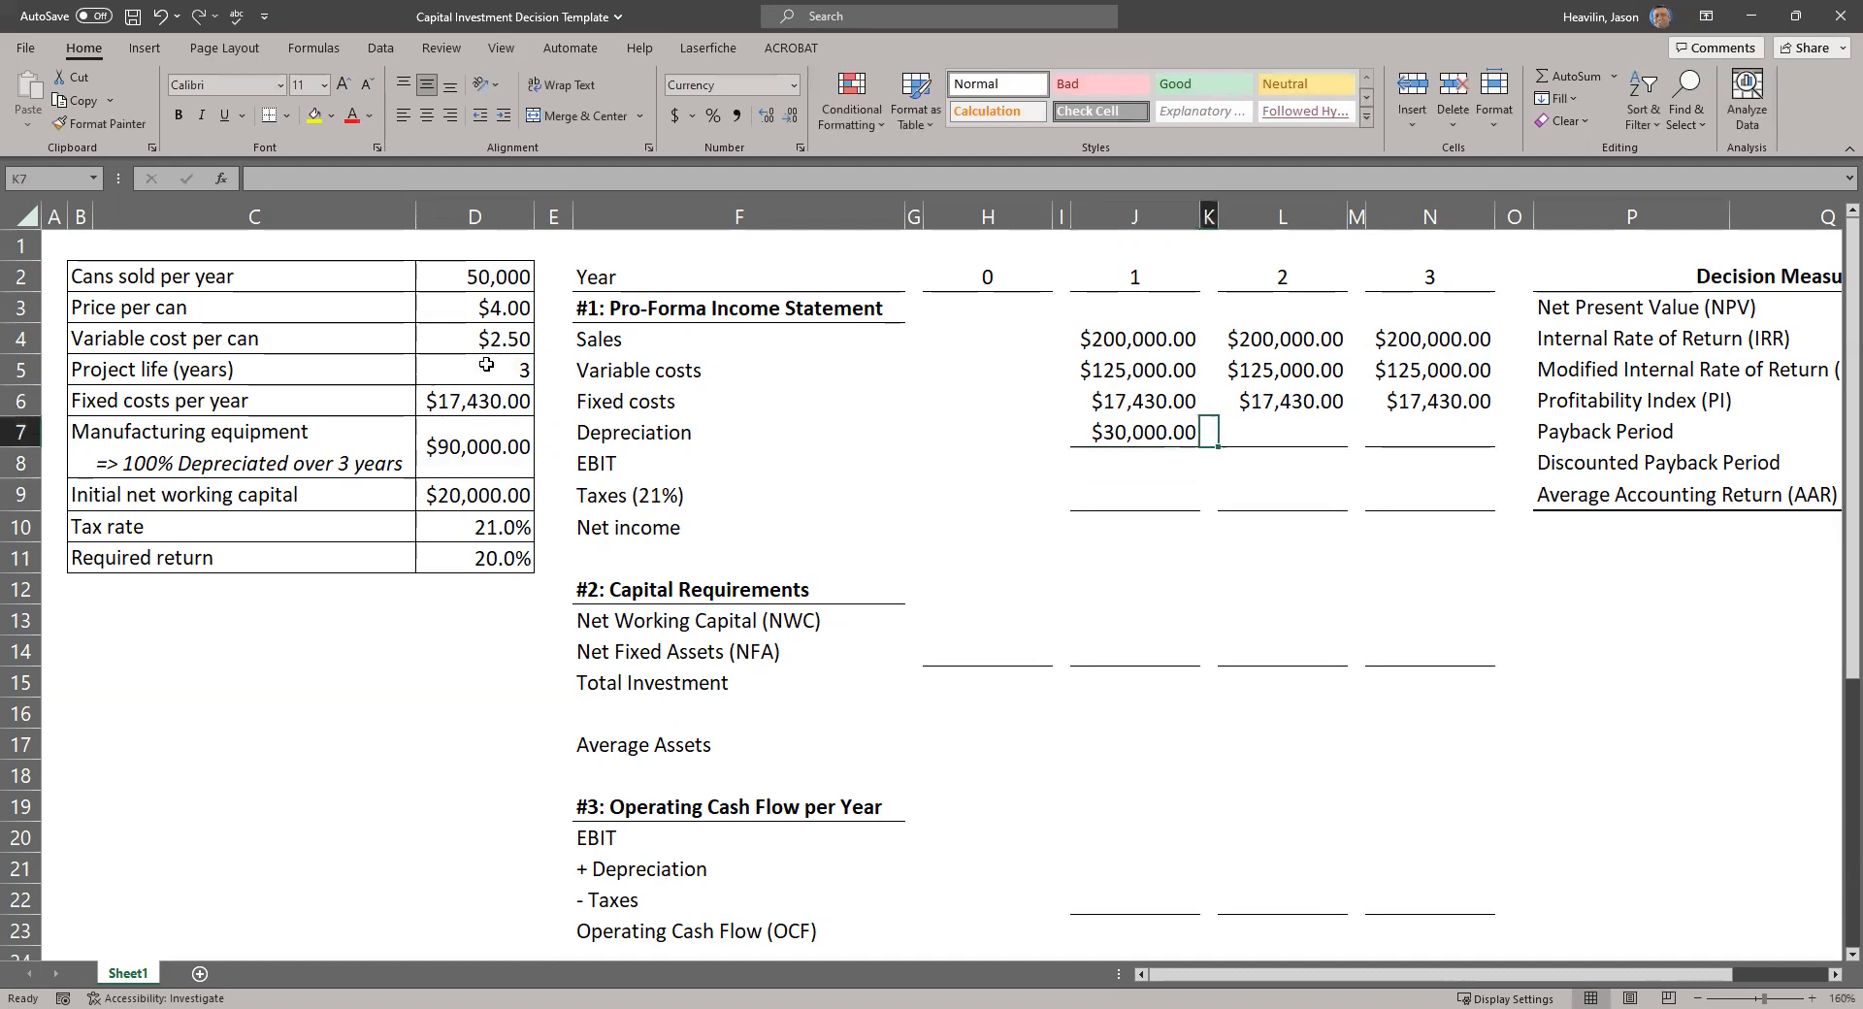
{"action": "type", "text": "="}
{"action": "key", "text": "Left"}
{"action": "key", "text": "Left"}
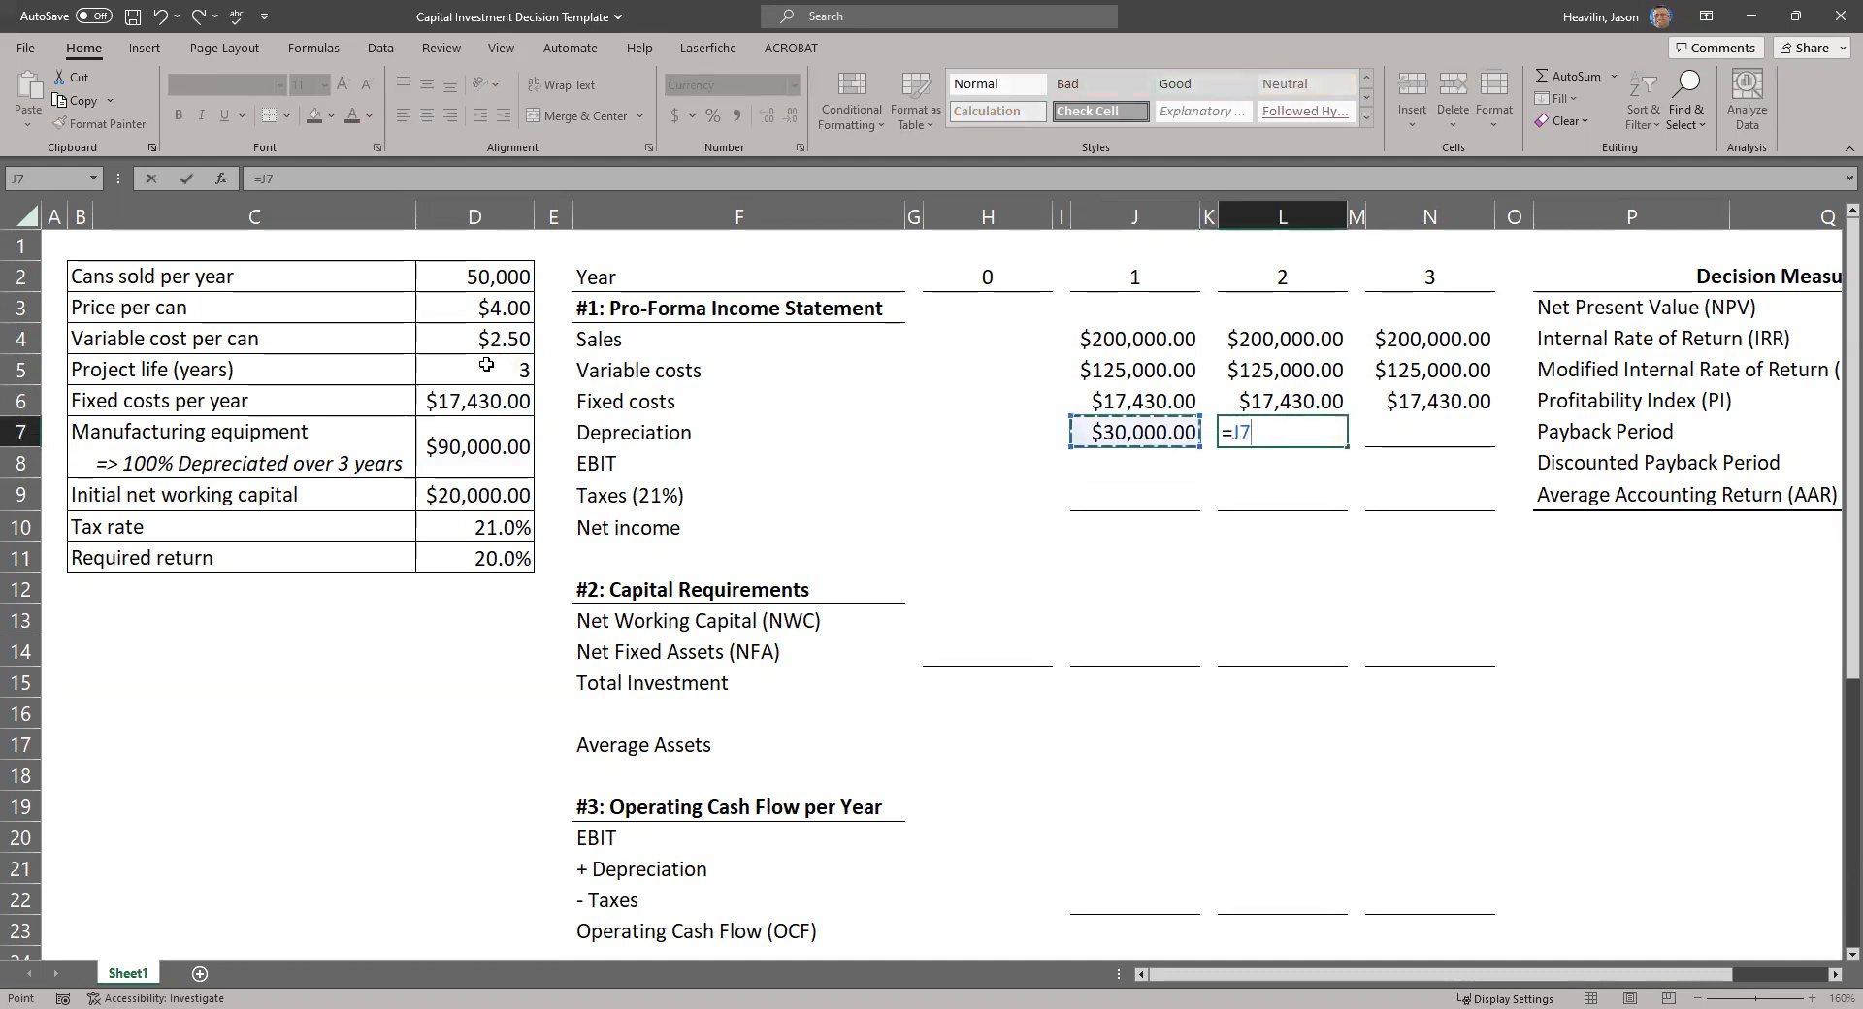
{"action": "key", "text": "Return"}
Link year 3 depreciation in N7 to the year 2 depreciation with =L7.
{"action": "key", "text": "Up"}
{"action": "key", "text": "Right"}
{"action": "key", "text": "Right"}
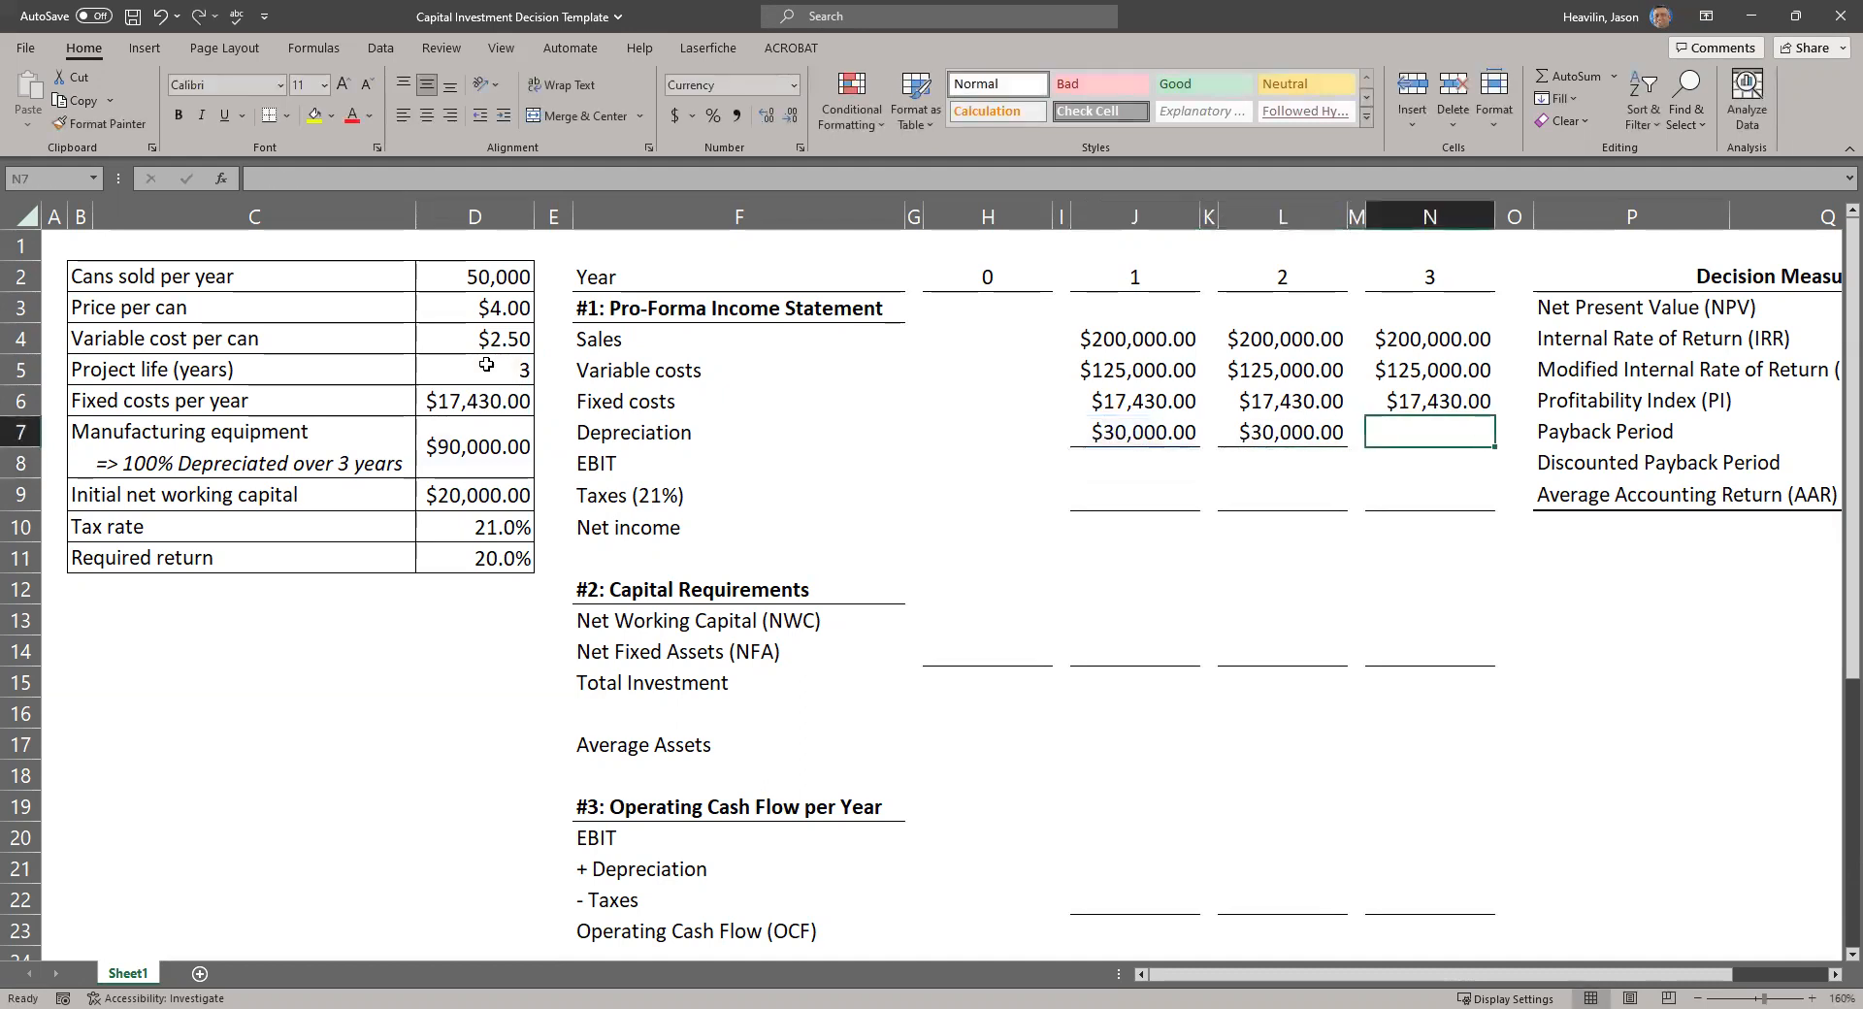
{"action": "type", "text": "="}
{"action": "key", "text": "Left"}
{"action": "key", "text": "Left"}
{"action": "key", "text": "Return"}
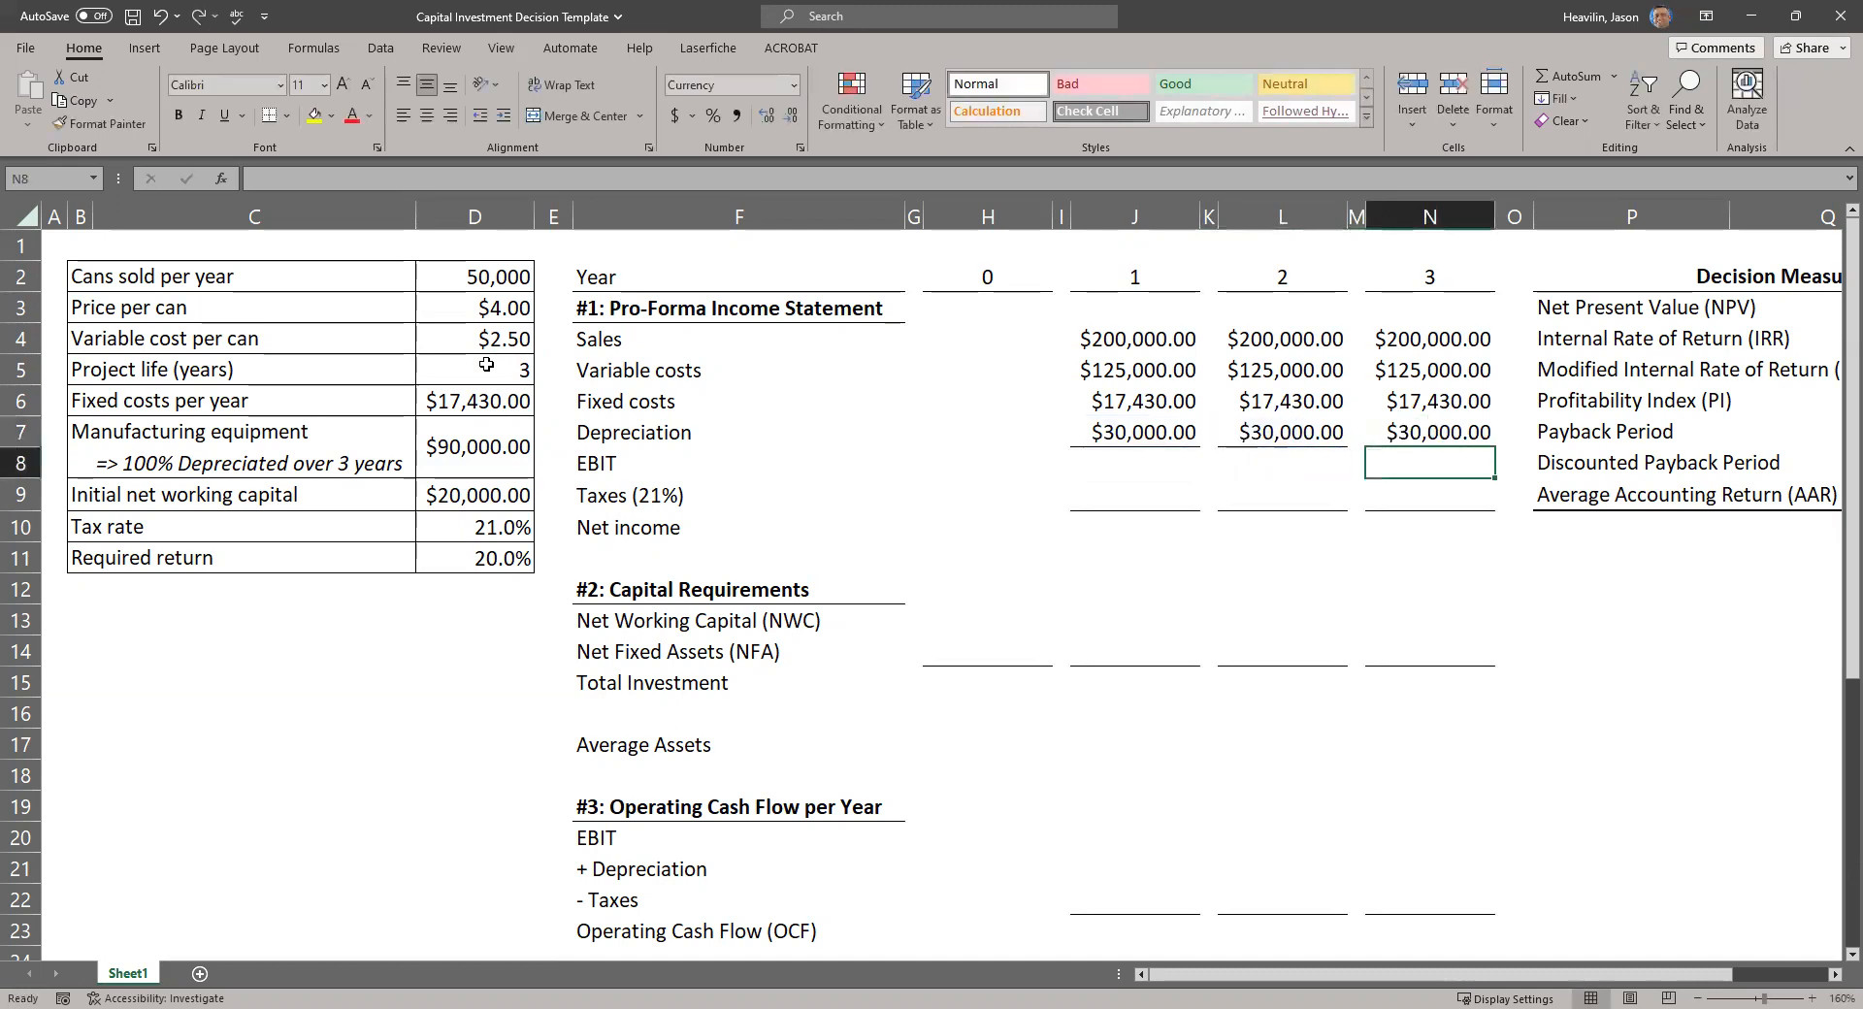
Calculate year 1 EBIT in J8 as sales minus variable costs, fixed costs and depreciation with =J4-J5-J6-J7.
{"action": "key", "text": "Left"}
{"action": "key", "text": "Left"}
{"action": "key", "text": "Left"}
{"action": "key", "text": "Left"}
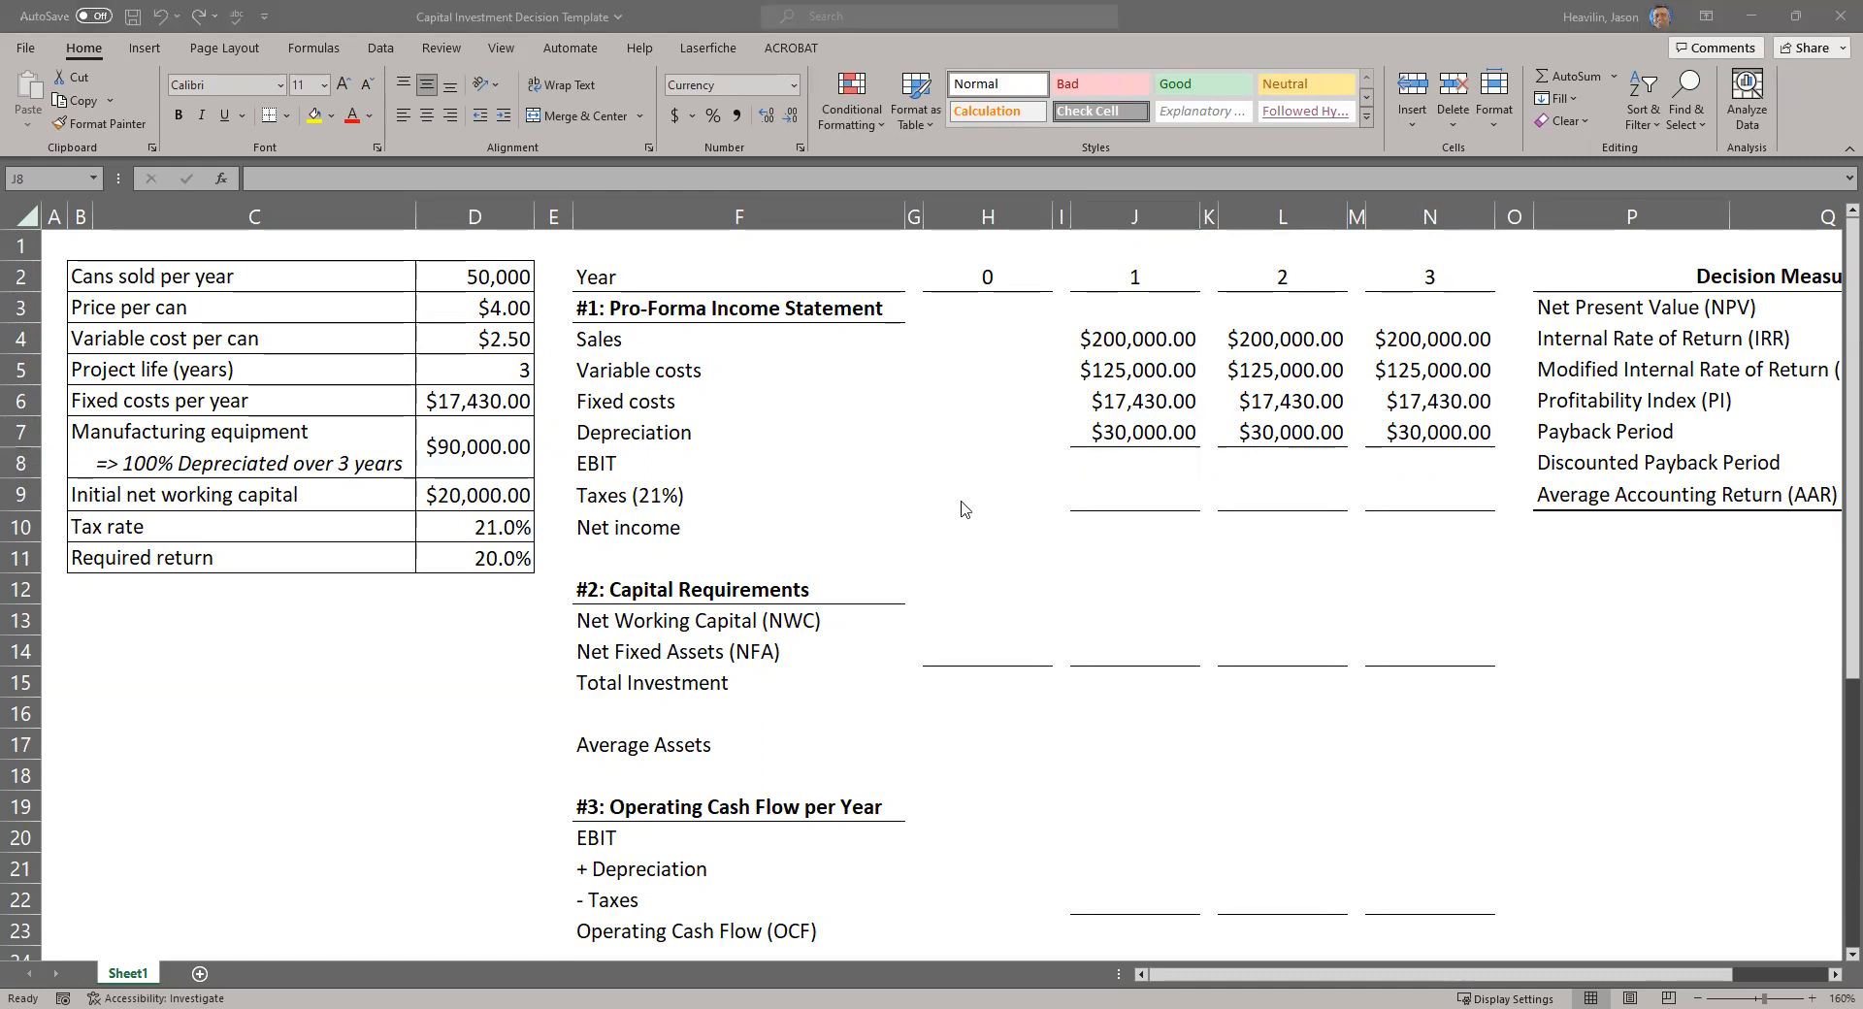
{"action": "left_click_drag", "start_coordinate": [627, 488], "coordinate": [632, 460]}
{"action": "left_click", "coordinate": [631, 460]}
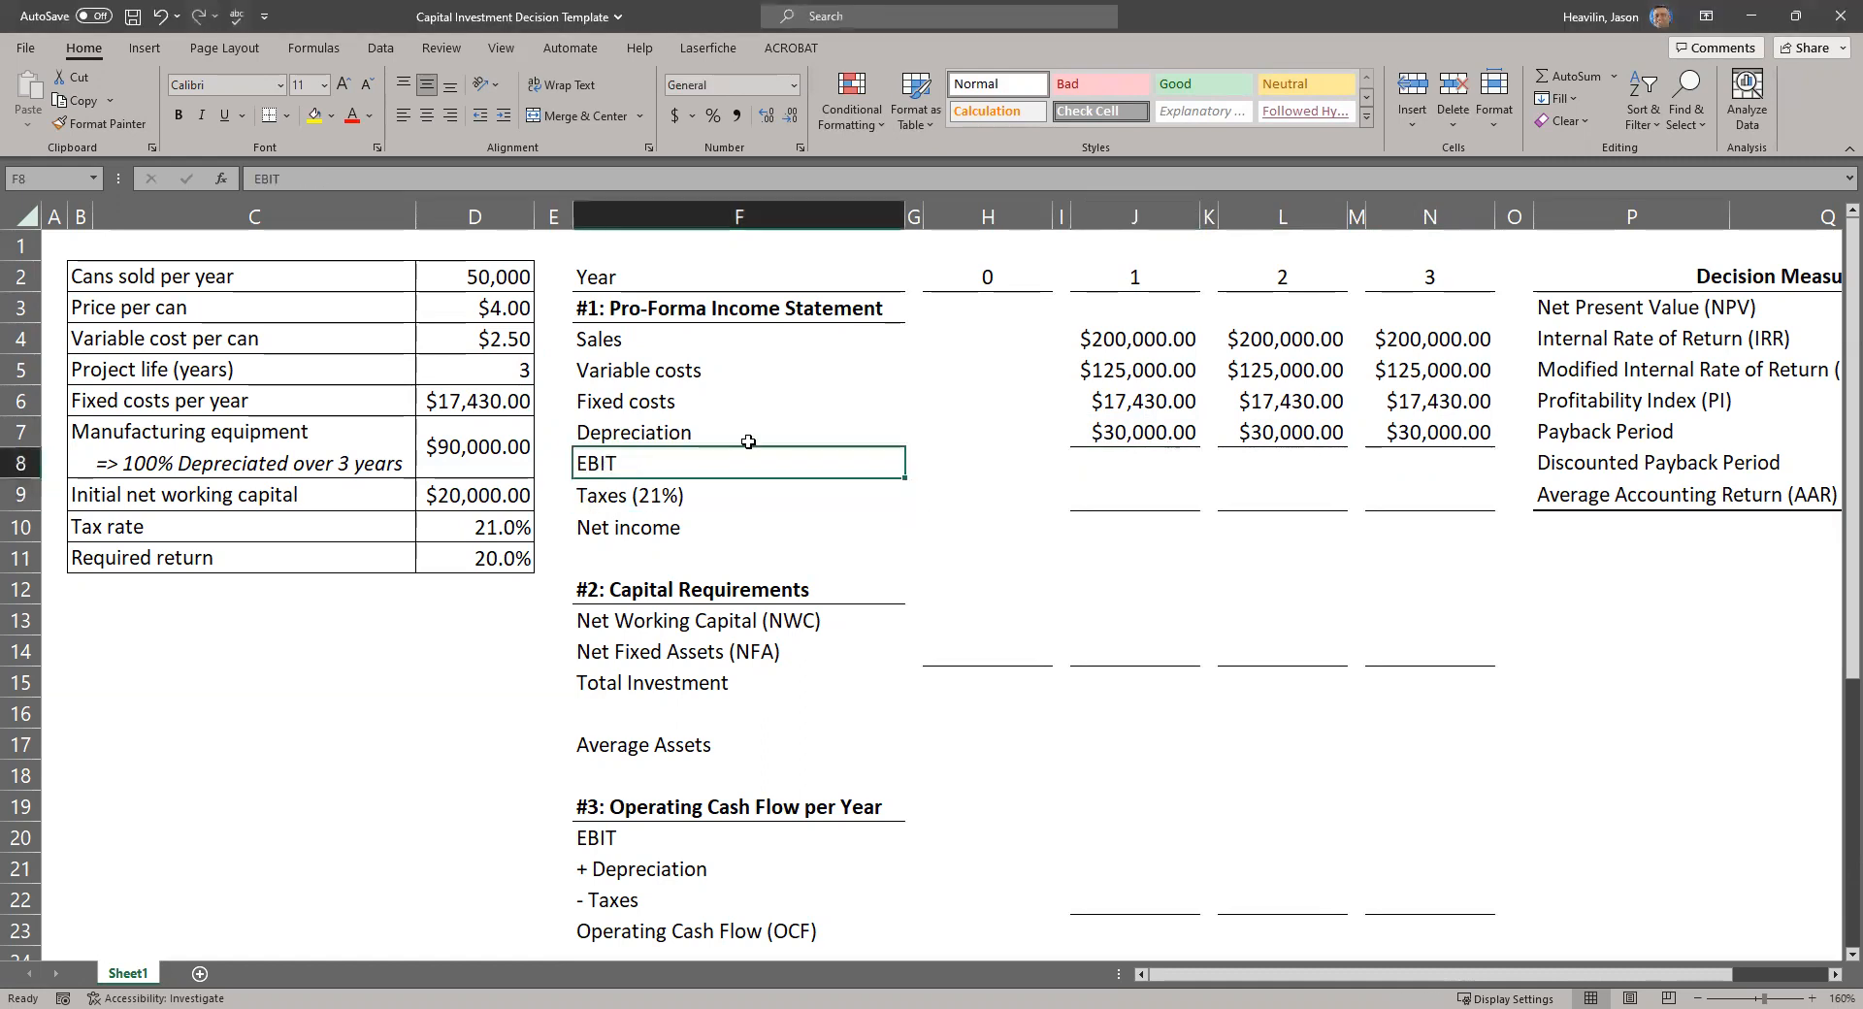
{"action": "left_click", "coordinate": [1166, 464]}
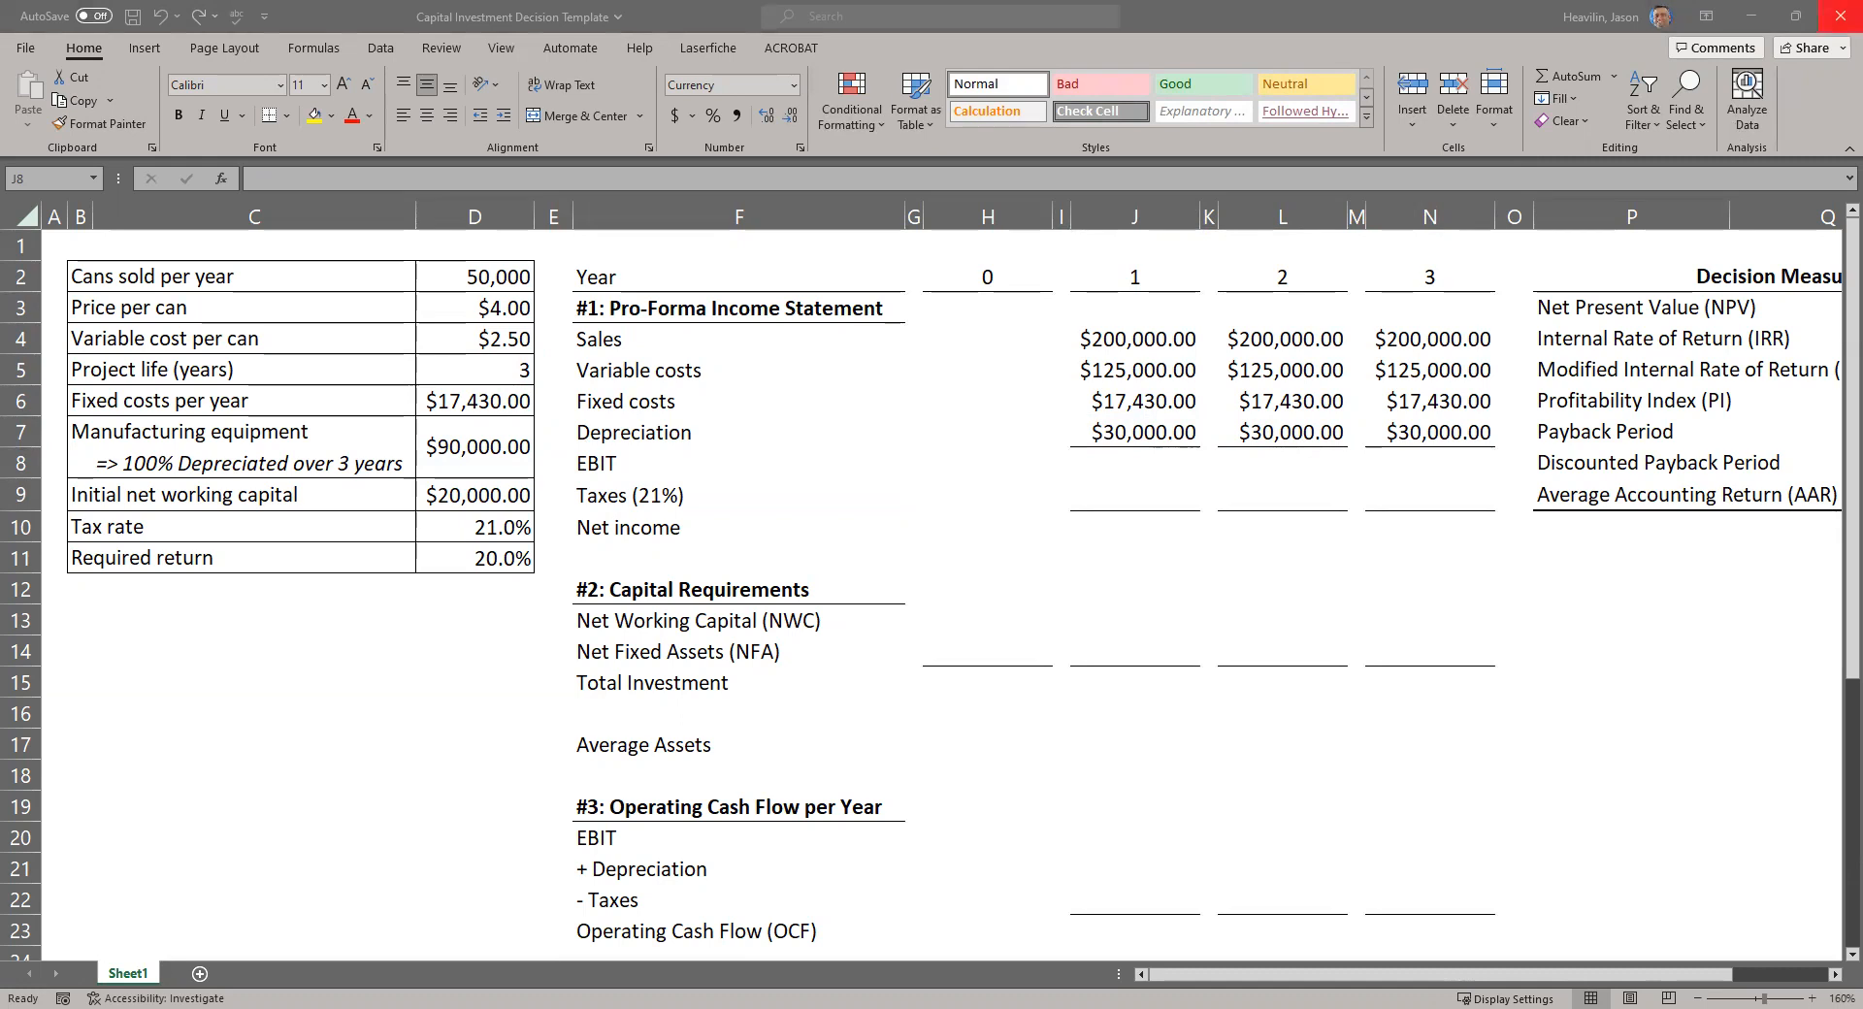
{"action": "left_click", "coordinate": [1107, 467]}
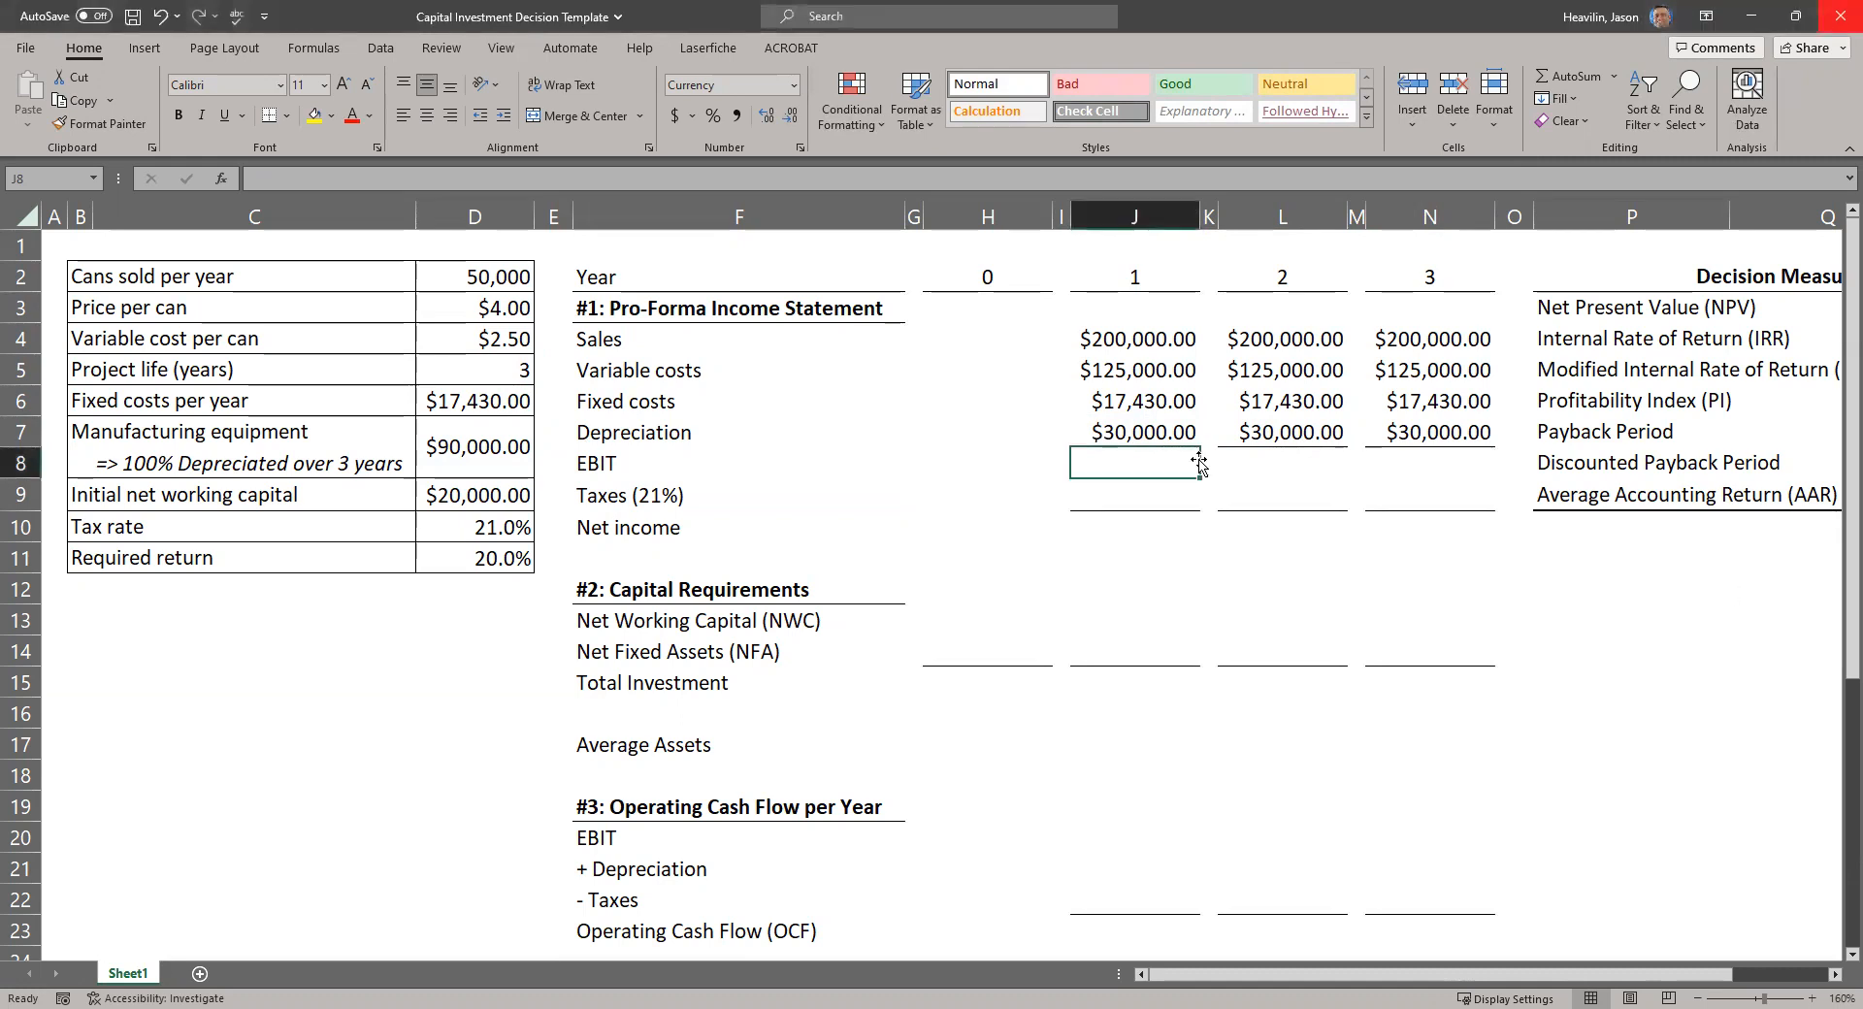
{"action": "type", "text": "="}
{"action": "key", "text": "Up"}
{"action": "key", "text": "Up"}
{"action": "key", "text": "Up"}
{"action": "key", "text": "Up"}
{"action": "type", "text": "-"}
{"action": "key", "text": "Up"}
{"action": "key", "text": "Up"}
{"action": "key", "text": "Up"}
{"action": "type", "text": "-"}
{"action": "key", "text": "Up"}
{"action": "key", "text": "Up"}
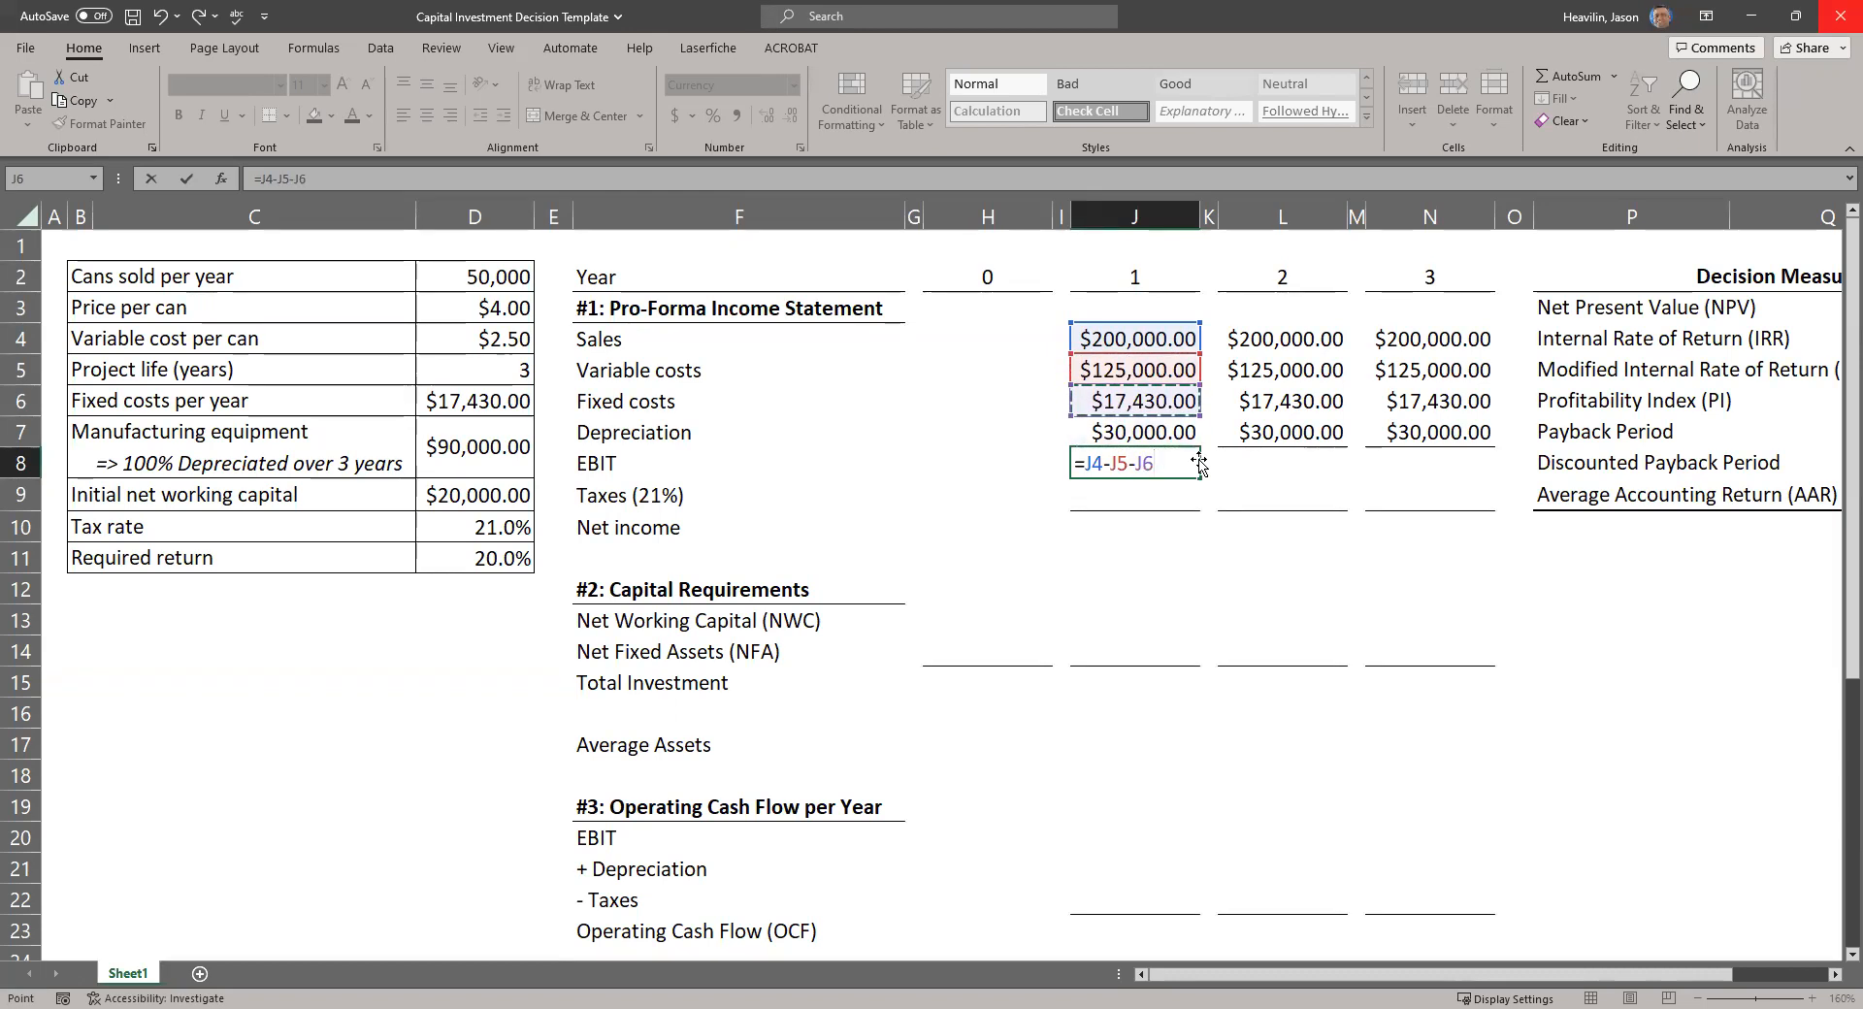
{"action": "type", "text": "-"}
{"action": "key", "text": "Up"}
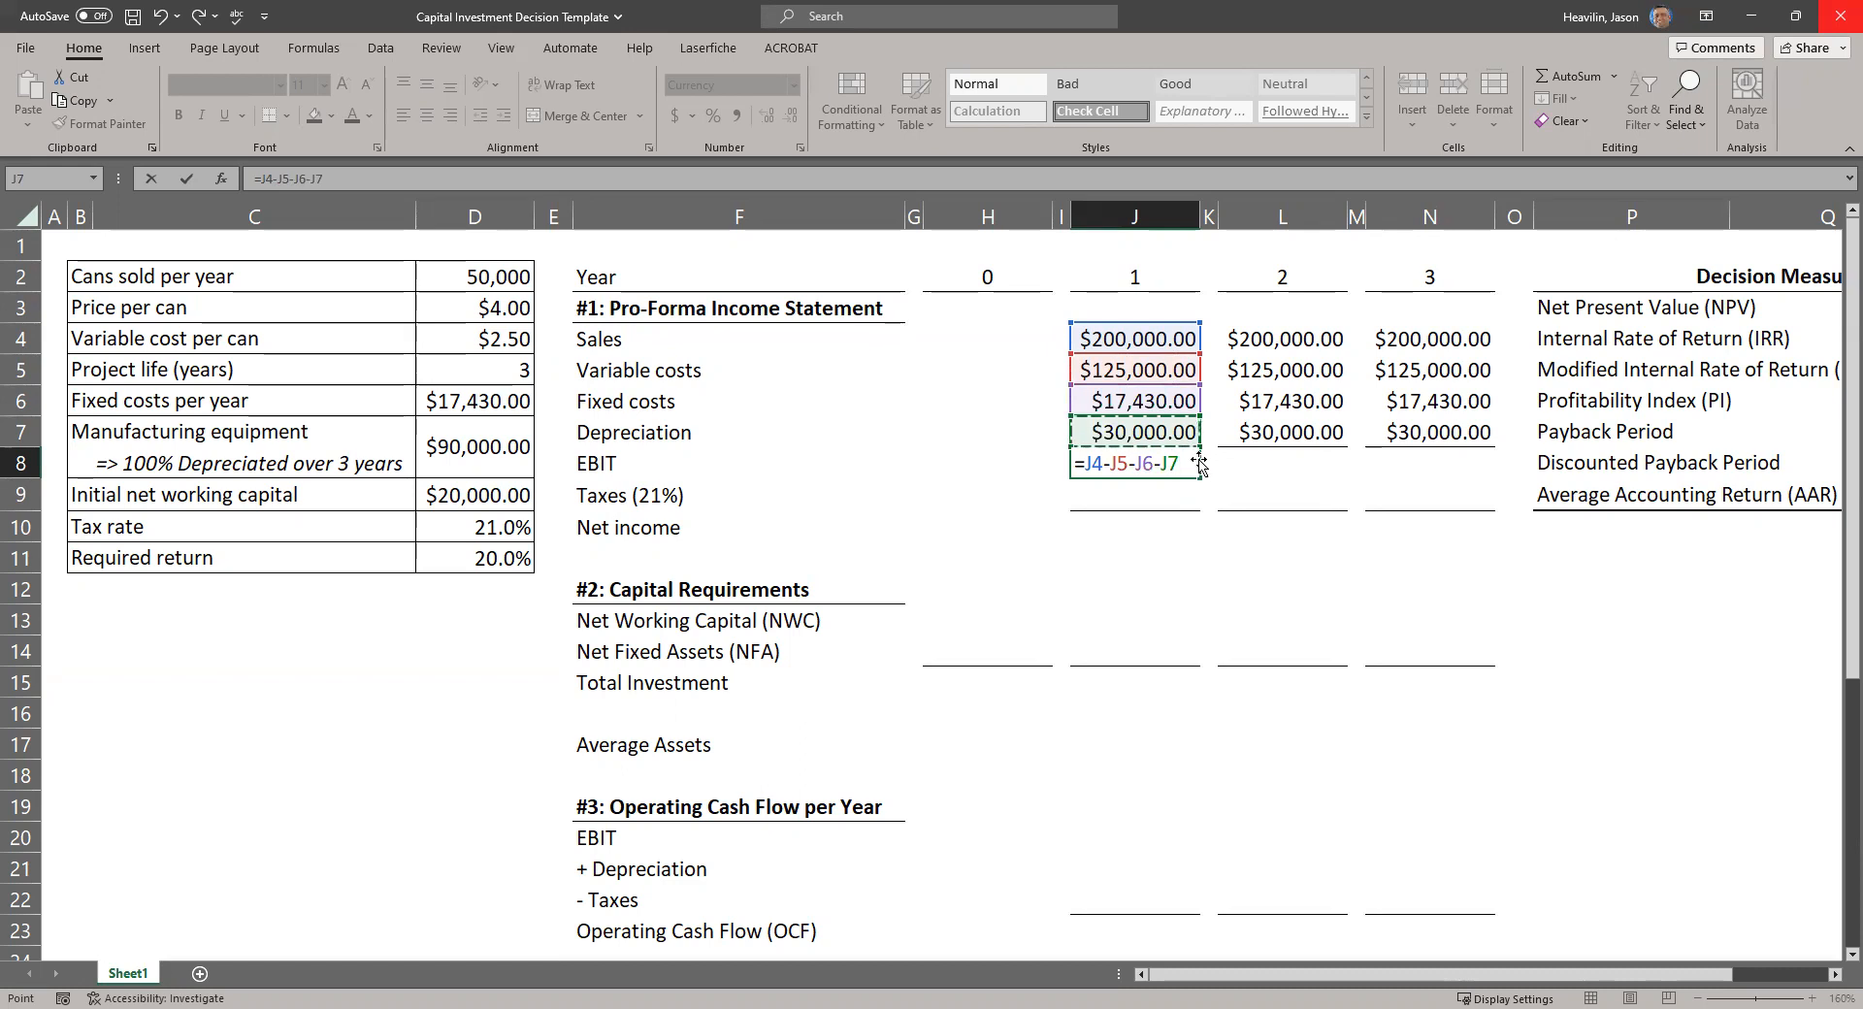
{"action": "key", "text": "Return"}
{"action": "left_click", "coordinate": [1200, 460]}
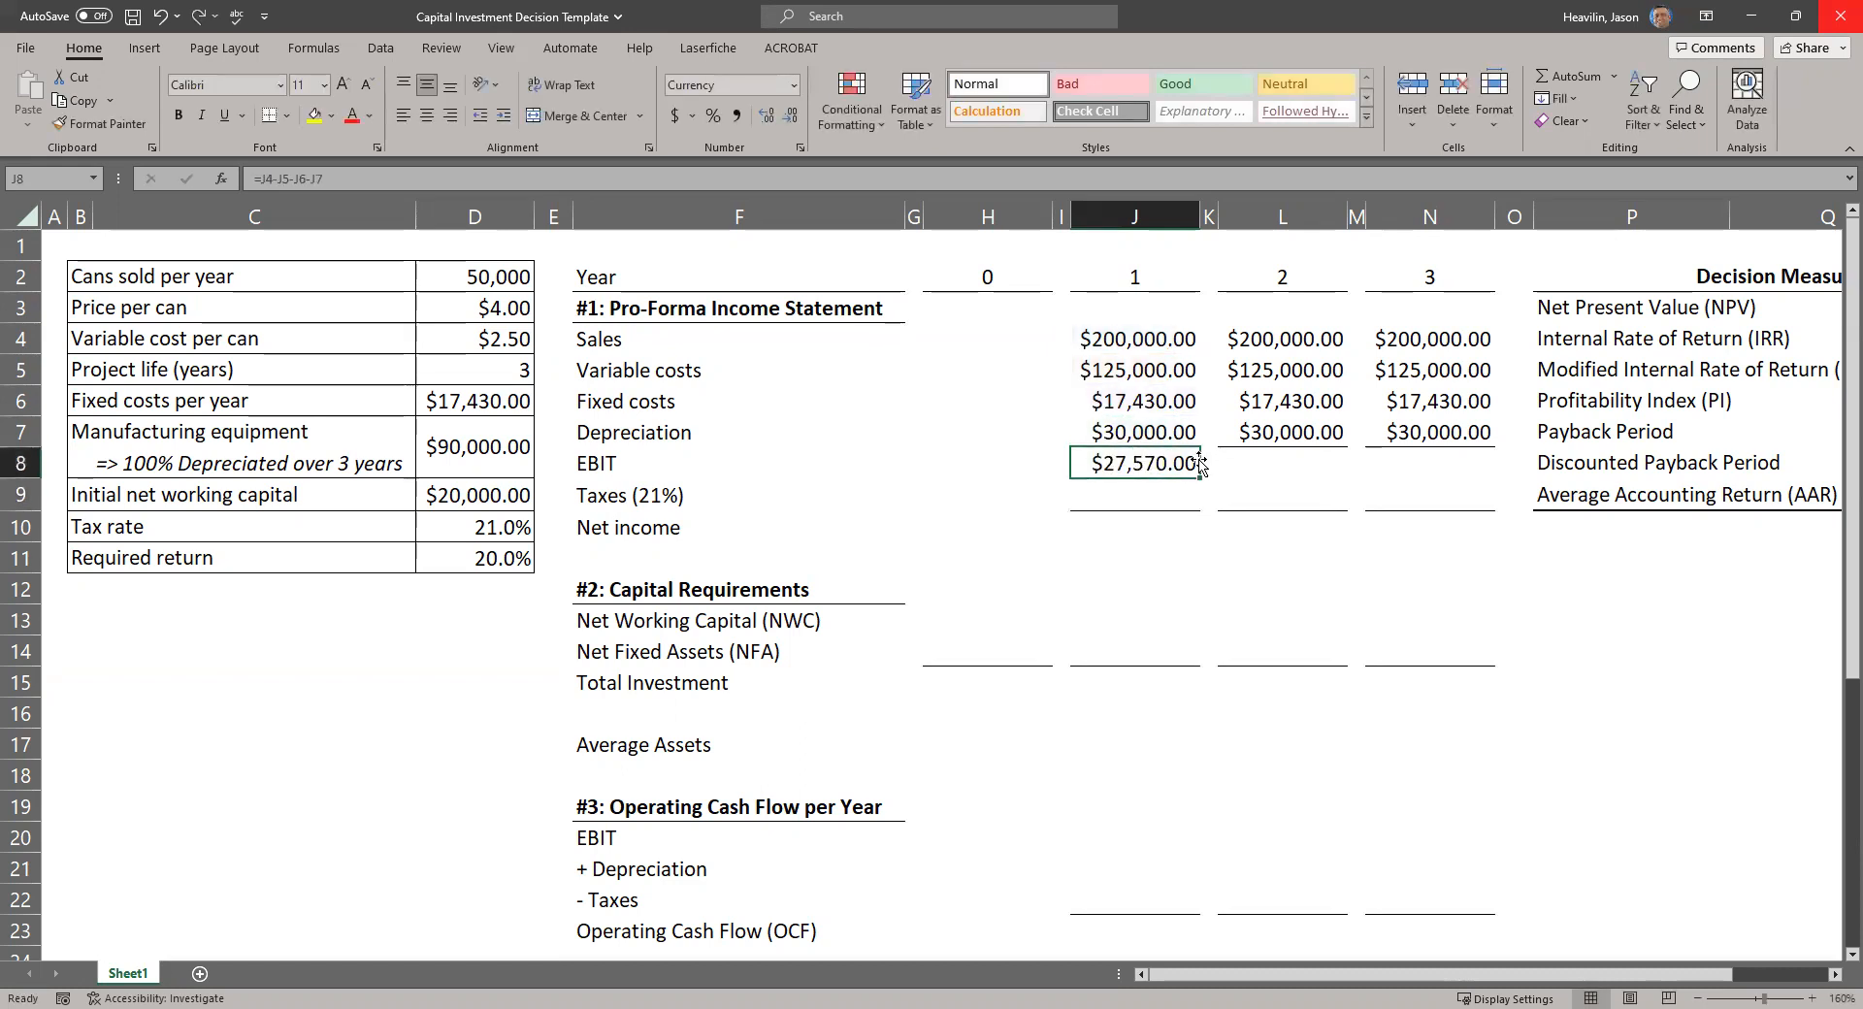
{"action": "left_click", "coordinate": [1208, 463]}
{"action": "key", "text": "Right"}
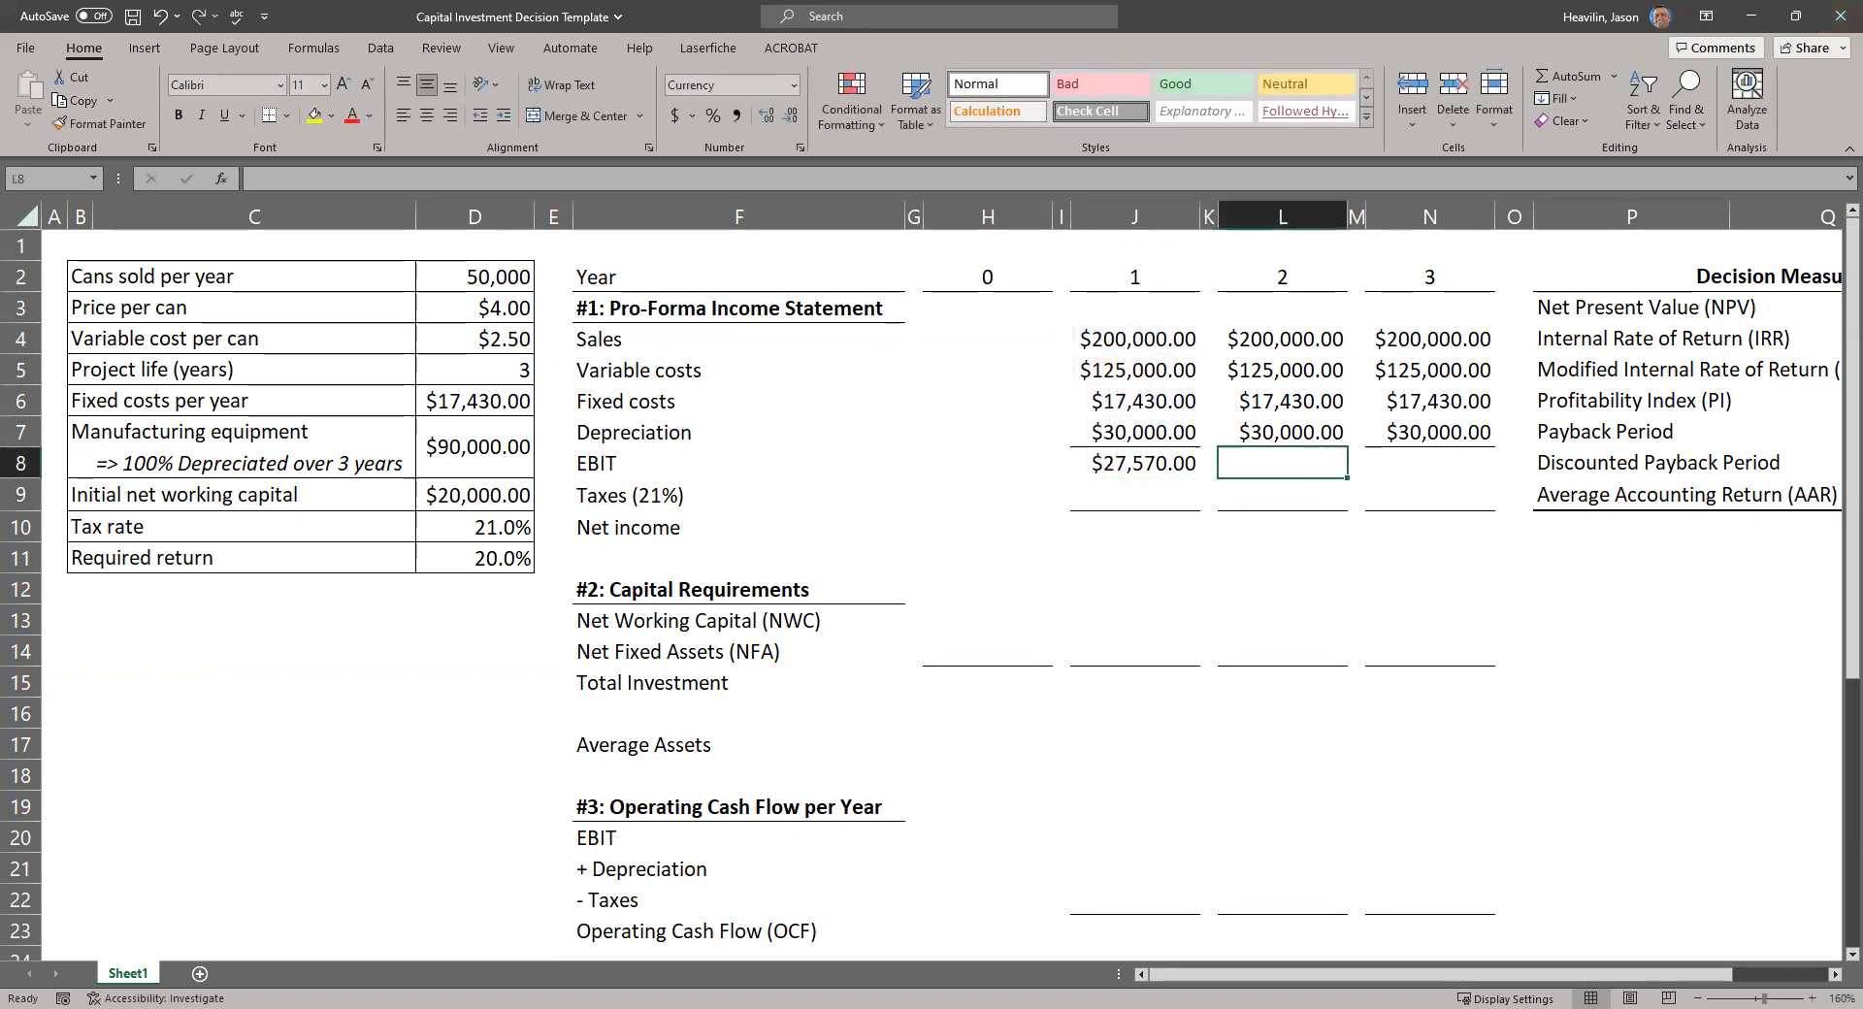
{"action": "type", "text": "="}
{"action": "key", "text": "Left"}
{"action": "key", "text": "Left"}
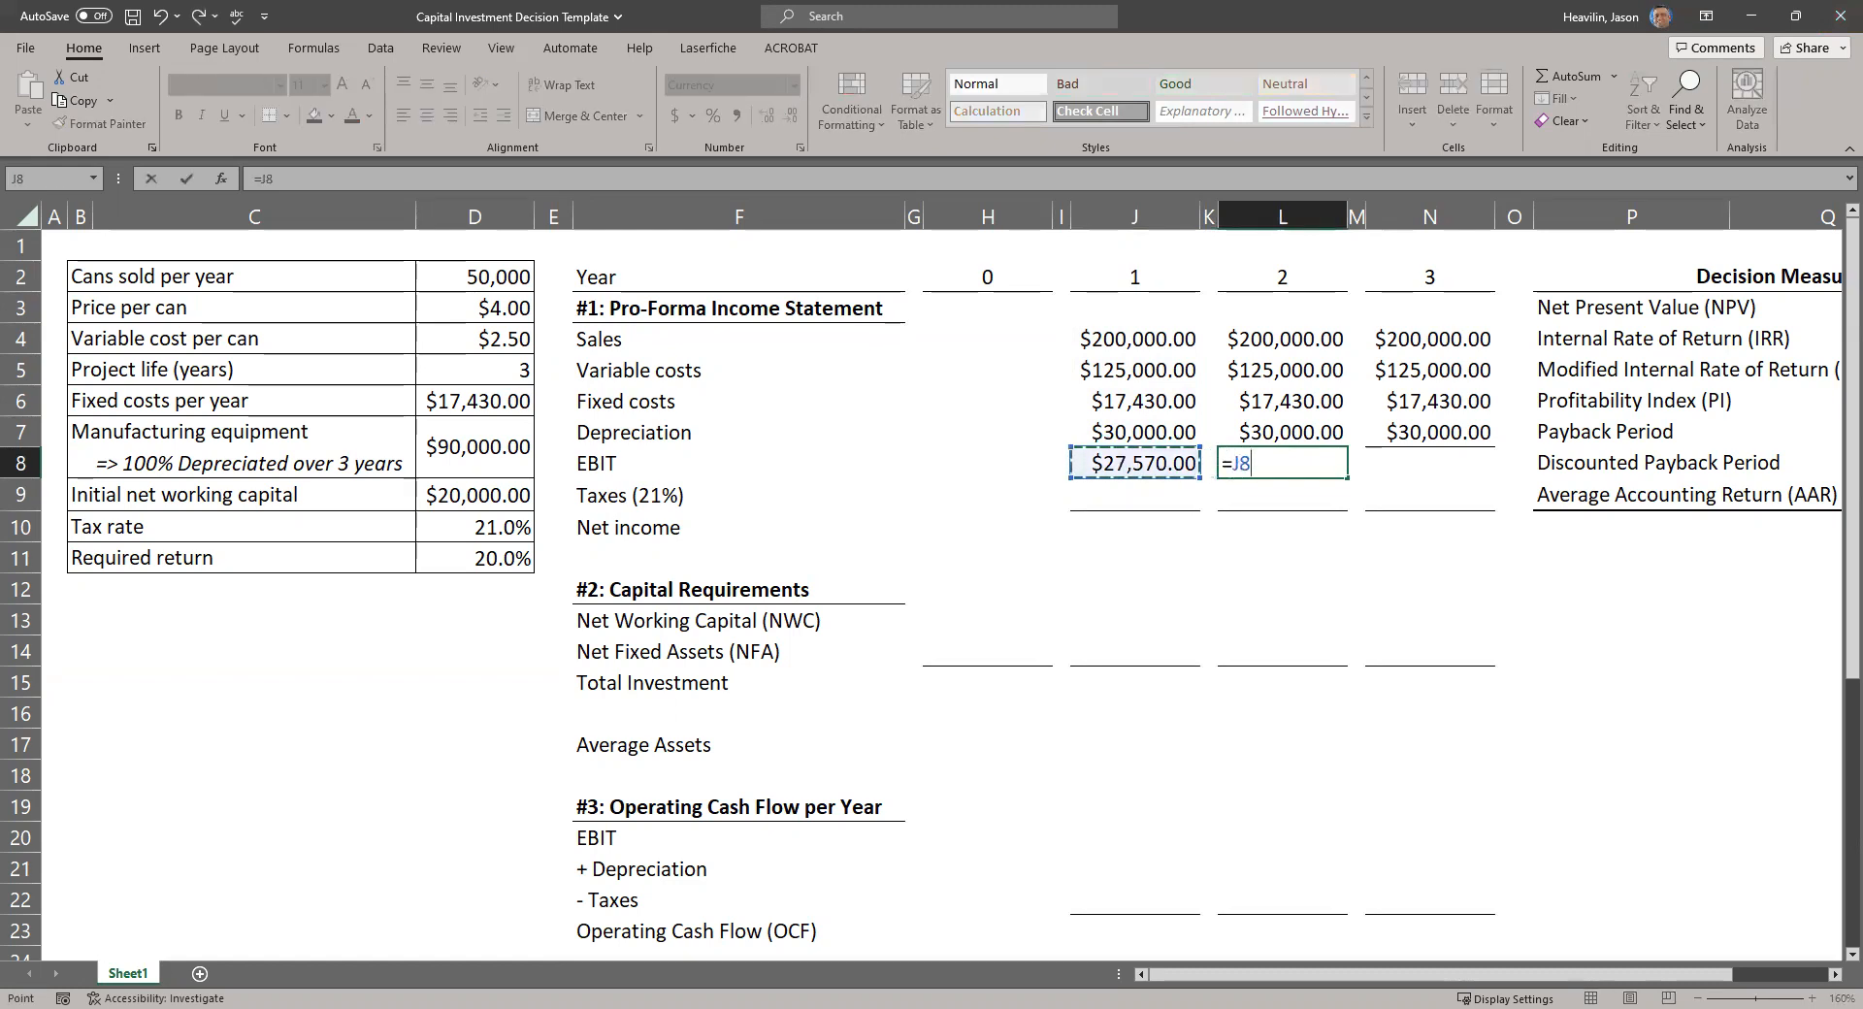
{"action": "key", "text": "Escape"}
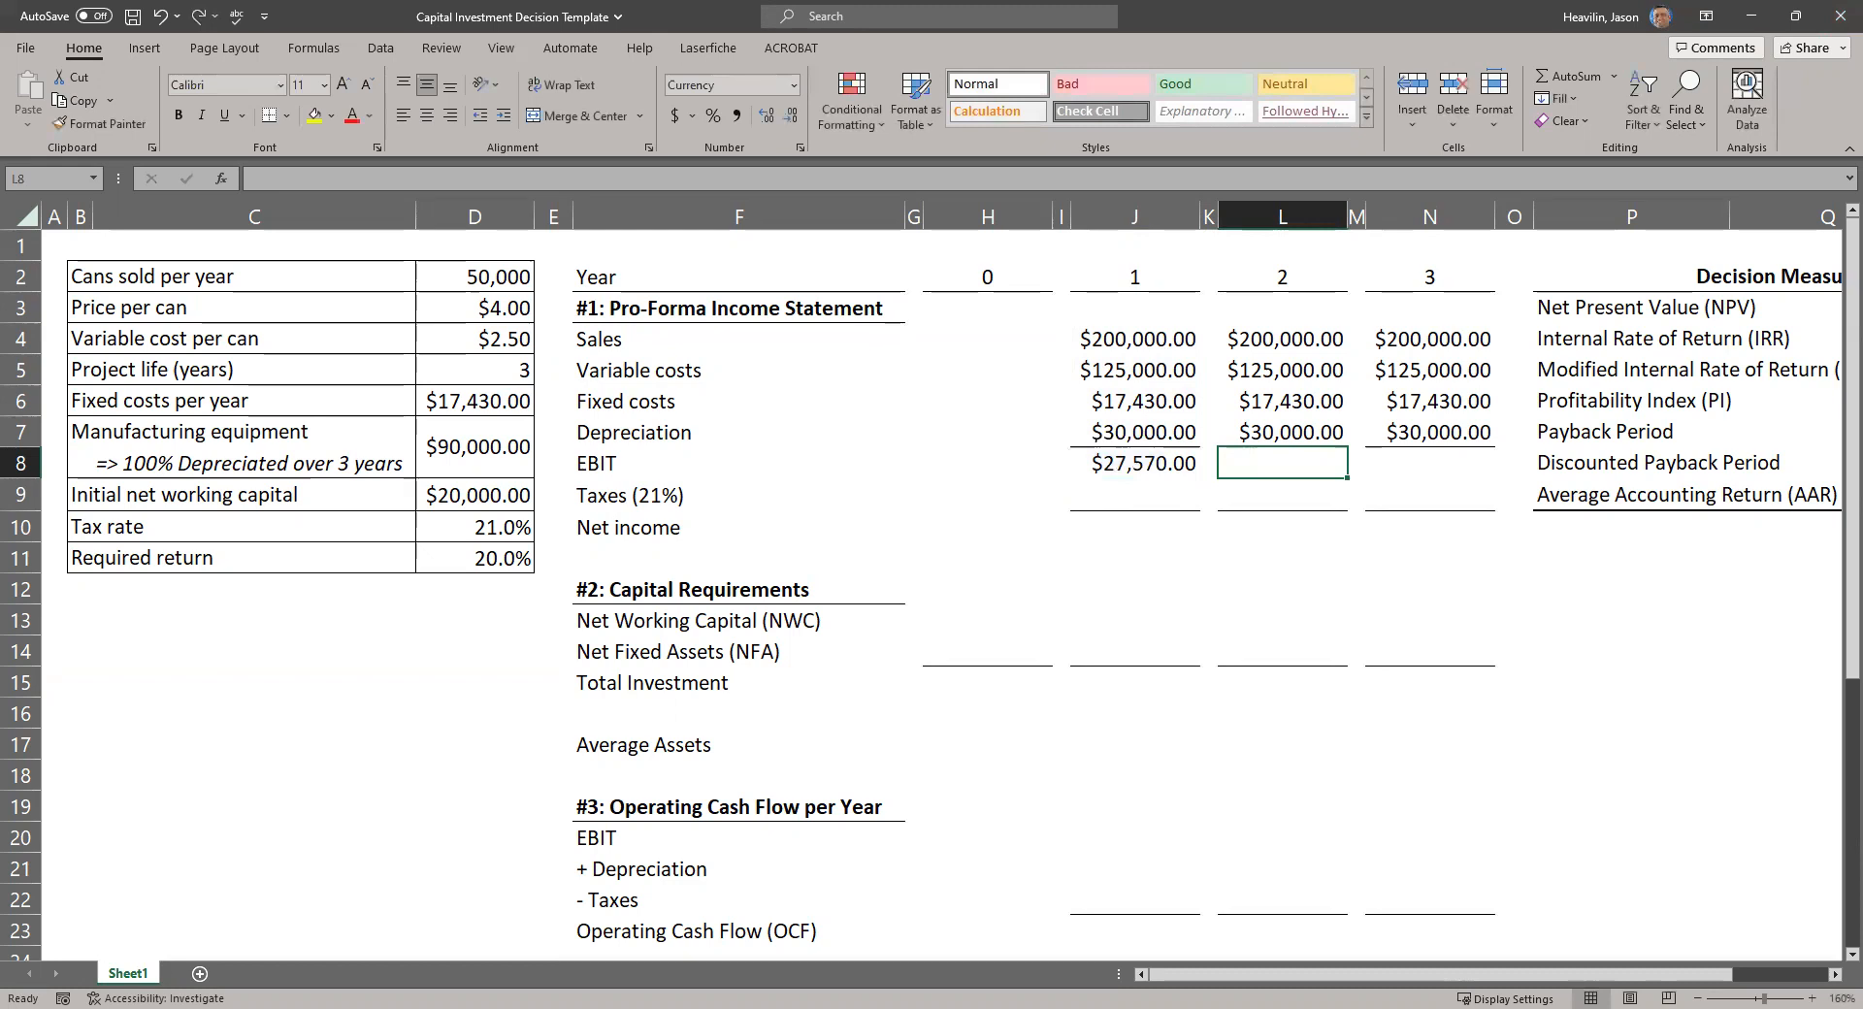
Copy the year 1 EBIT formula from J8 to years 2 and 3 in L8 and N8, and save the workbook.
{"action": "key", "text": "Left"}
{"action": "key", "text": "Left"}
{"action": "key", "text": "ctrl+c"}
{"action": "key", "text": "Right"}
{"action": "key", "text": "Right"}
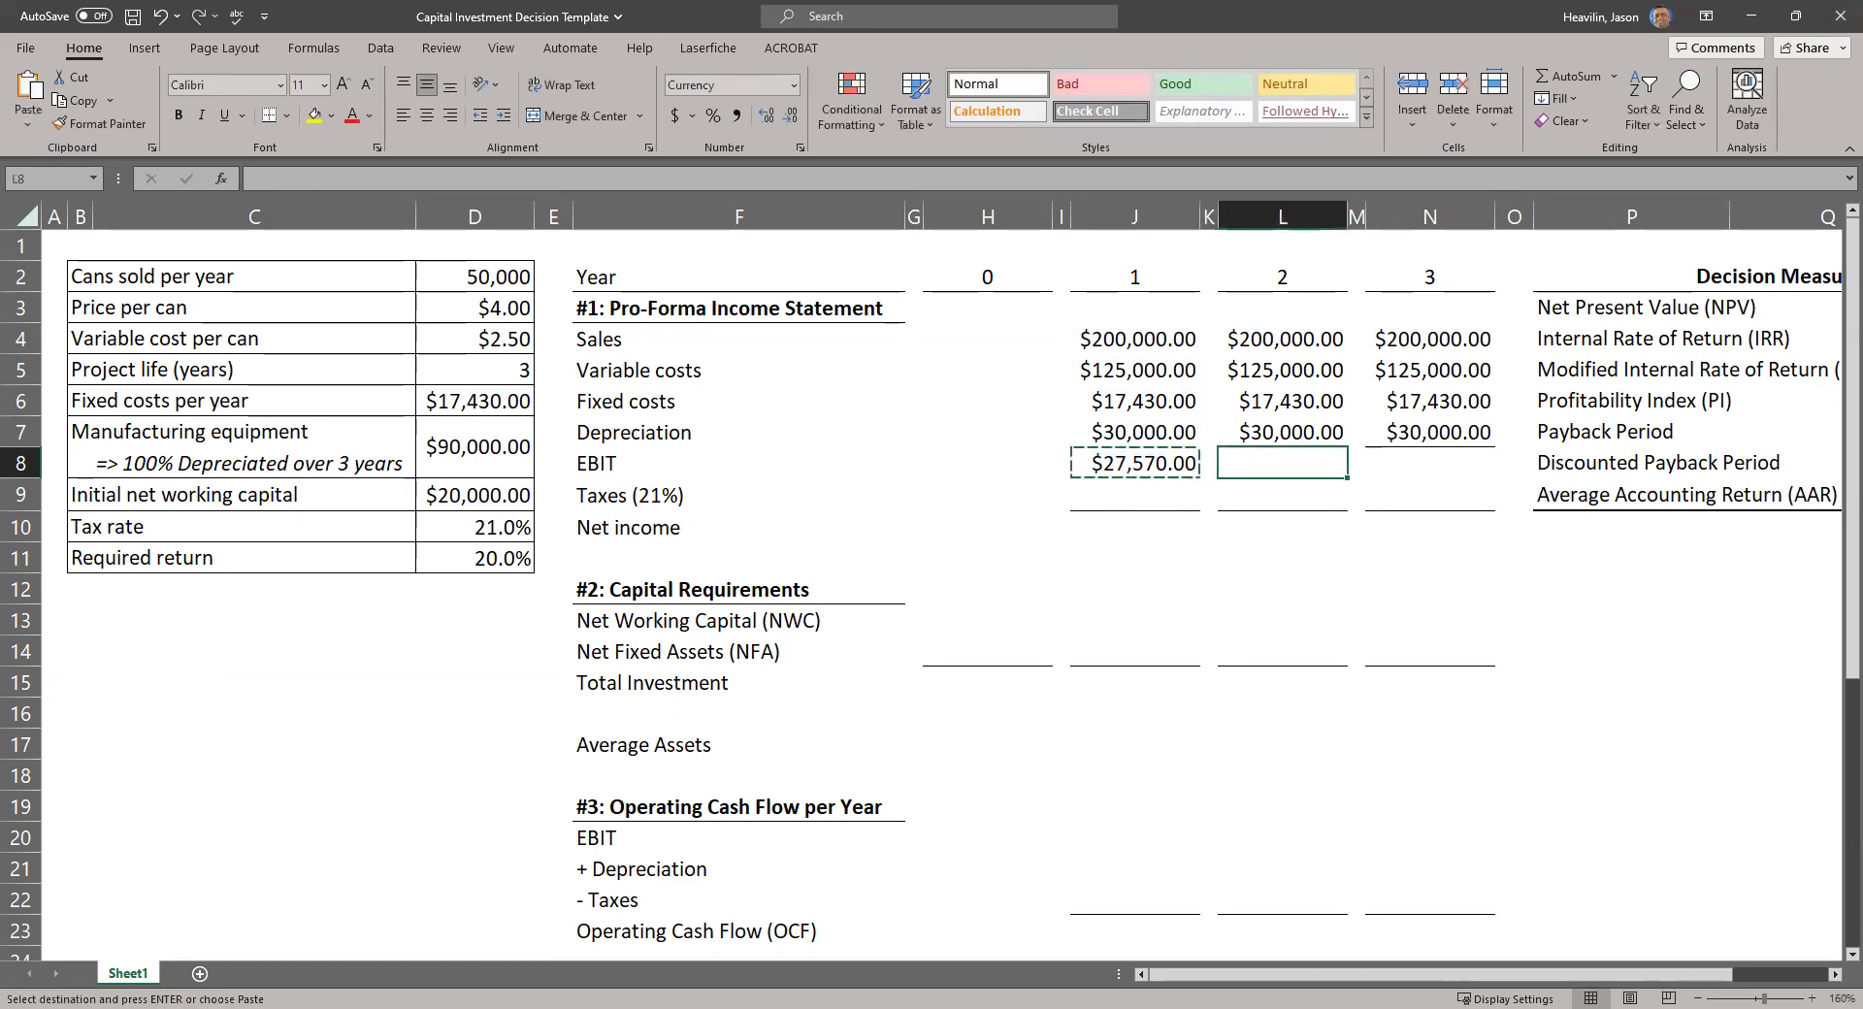
{"action": "key", "text": "ctrl+v"}
{"action": "key", "text": "Right"}
{"action": "key", "text": "Right"}
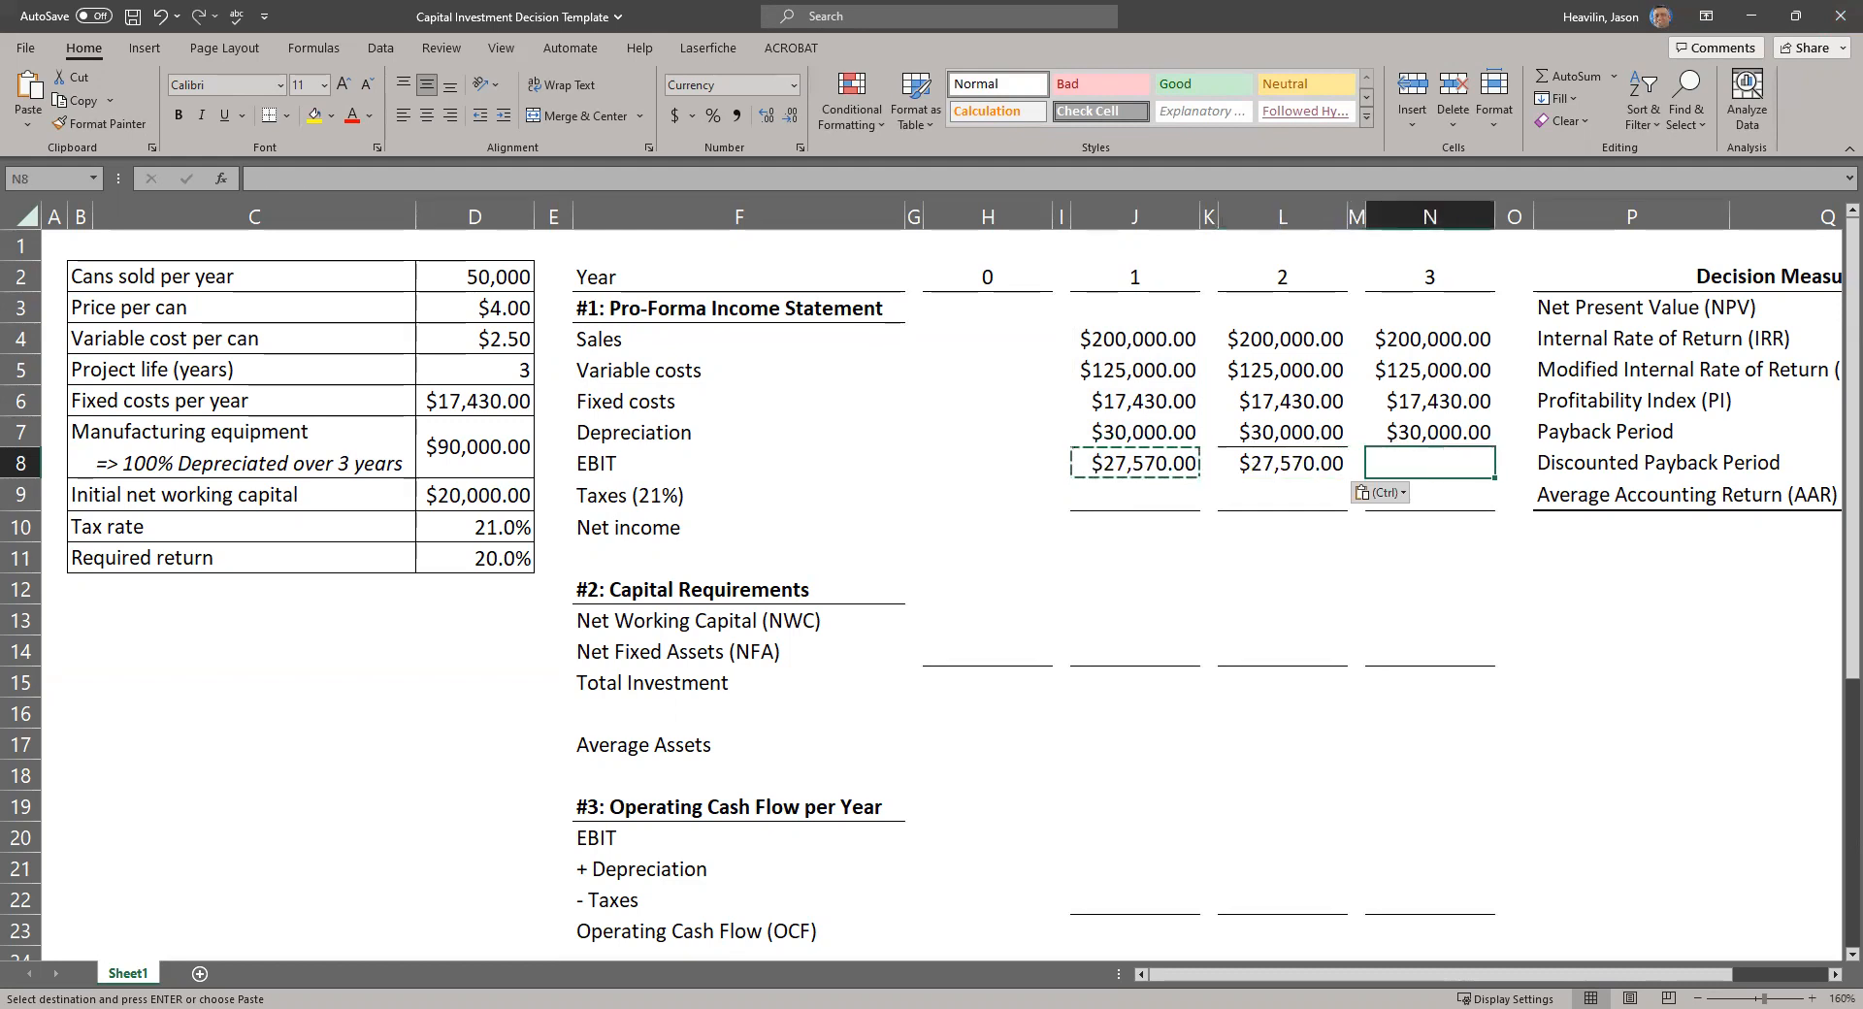
{"action": "key", "text": "ctrl+v"}
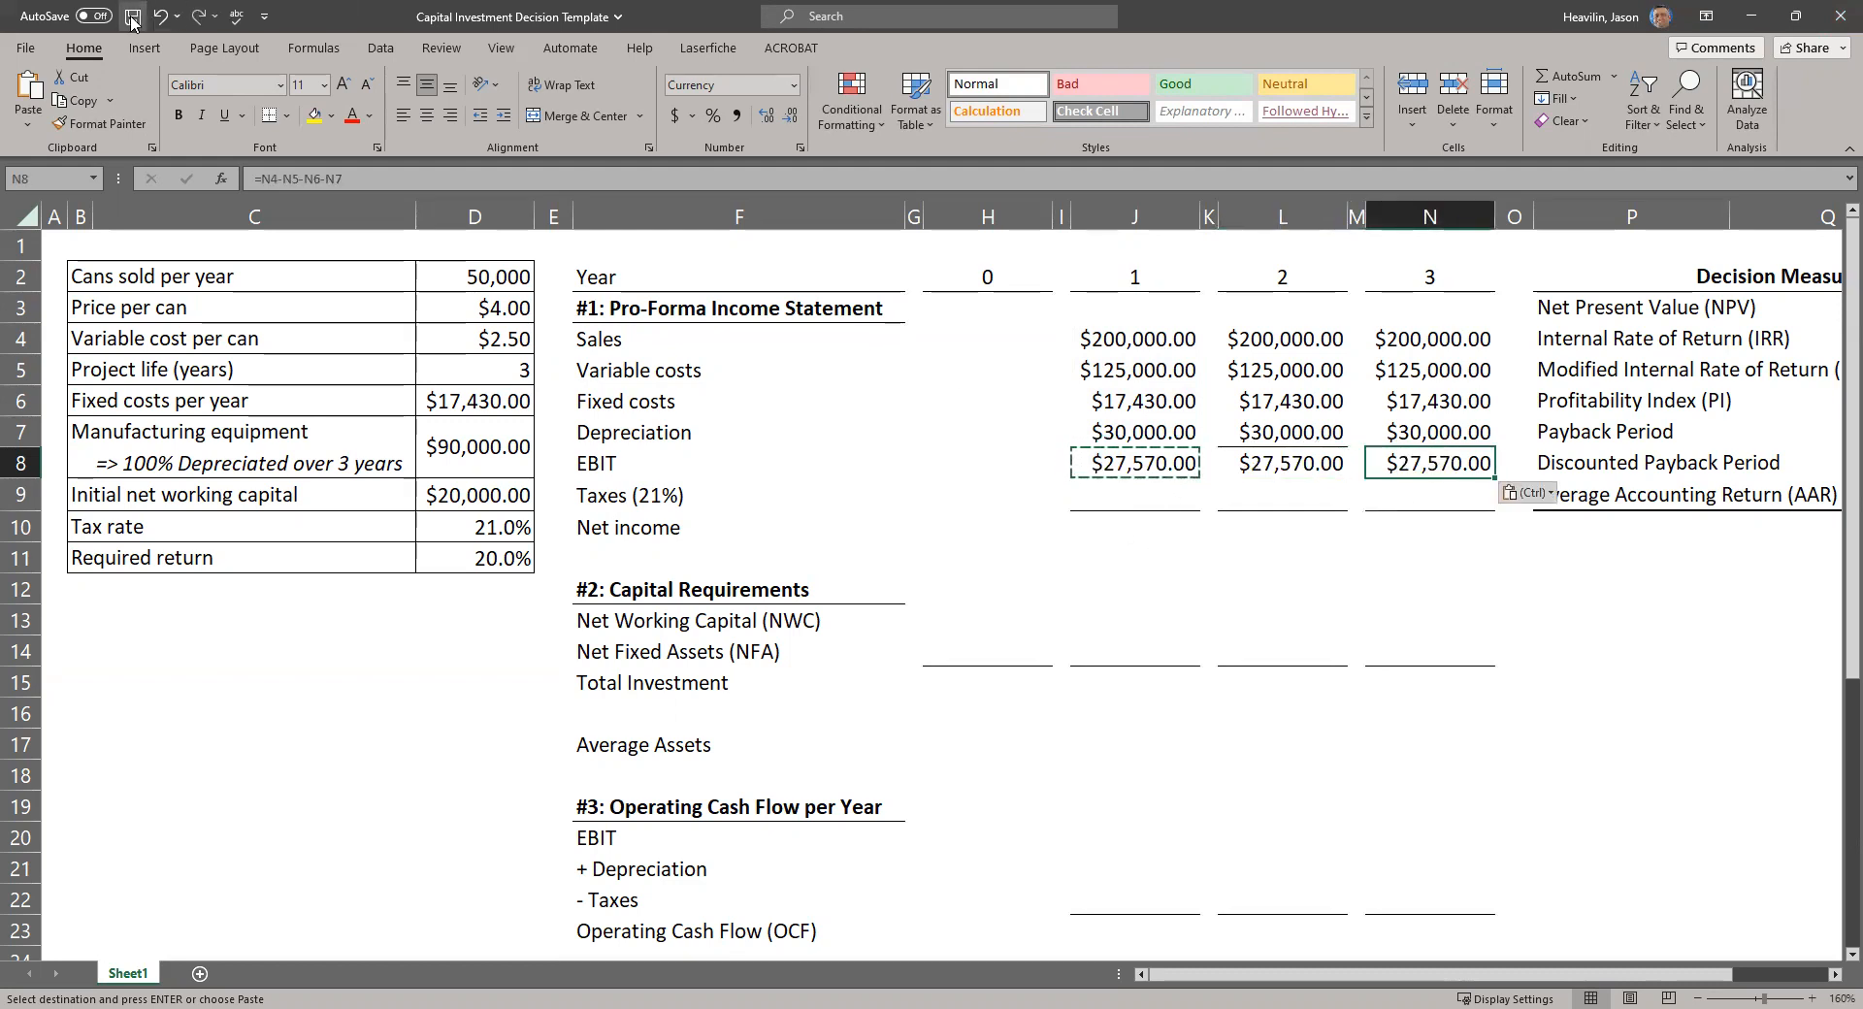
{"action": "key", "text": "Escape"}
Calculate year 1 taxes in J9 as EBIT multiplied by the tax rate with =J8*D10.
{"action": "left_click", "coordinate": [1135, 495]}
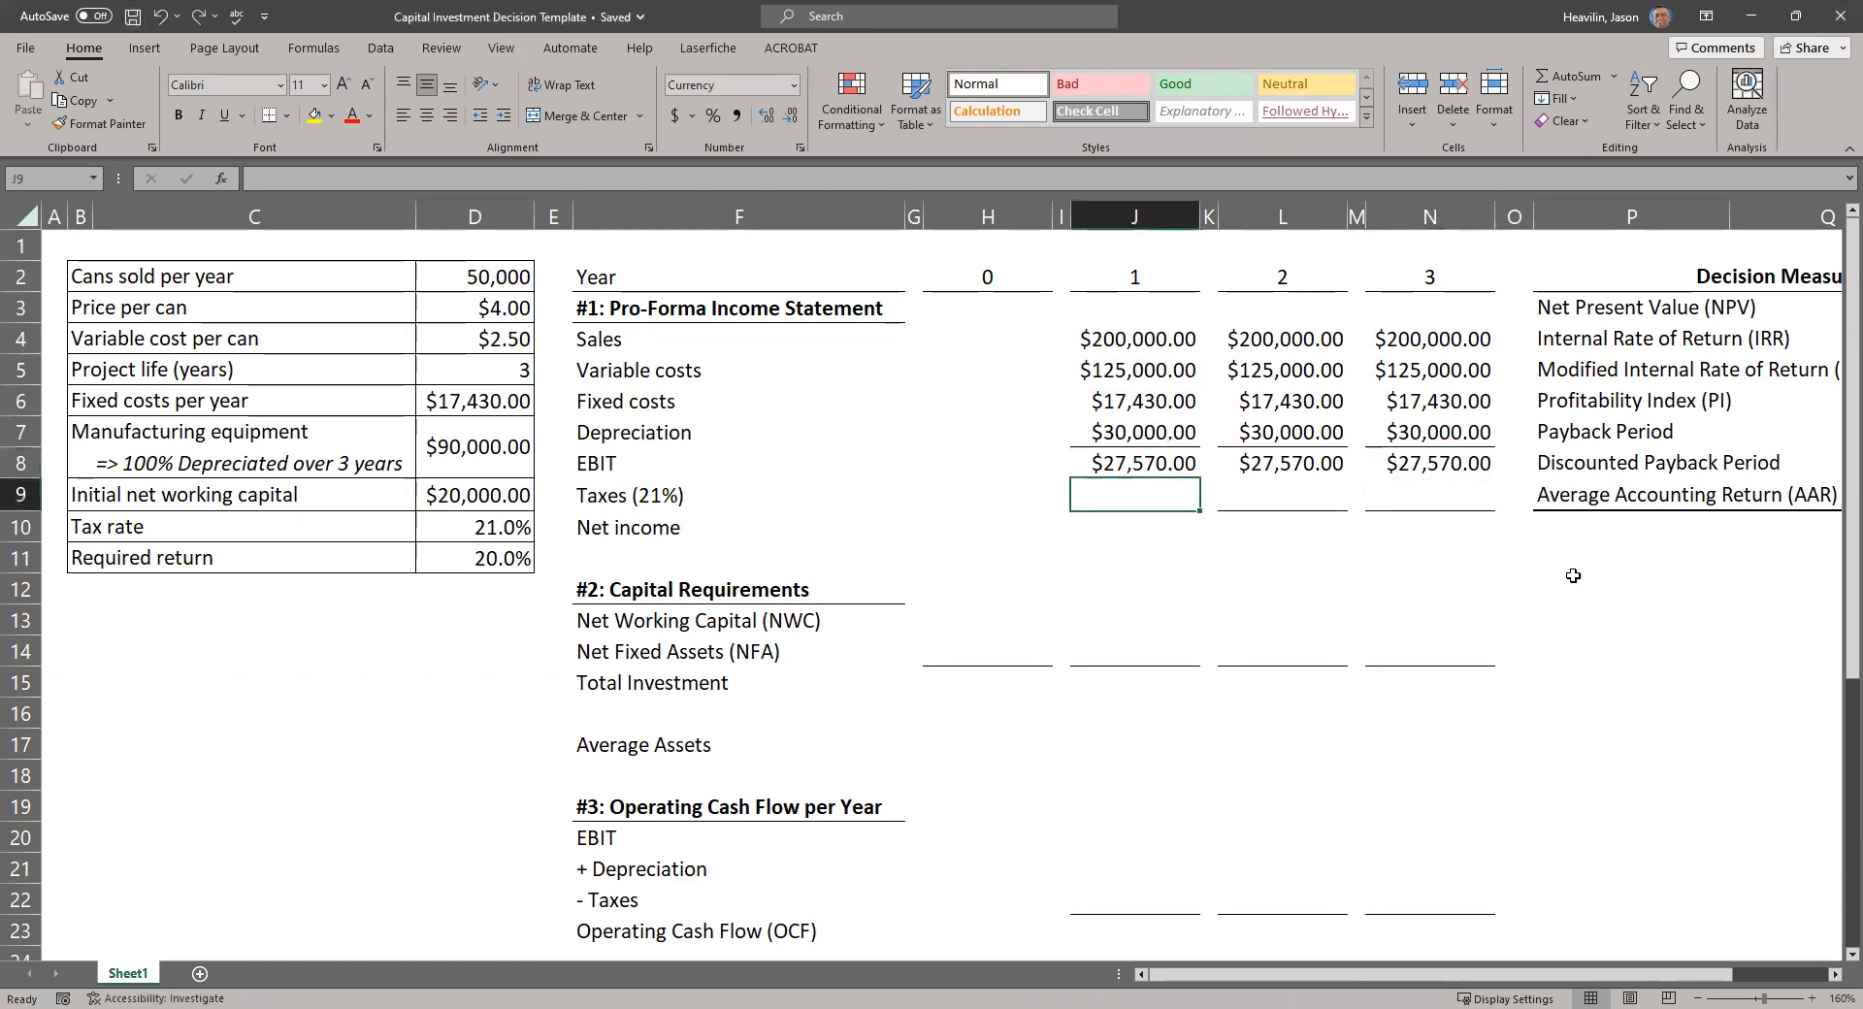
{"action": "key", "text": "alt+Tab"}
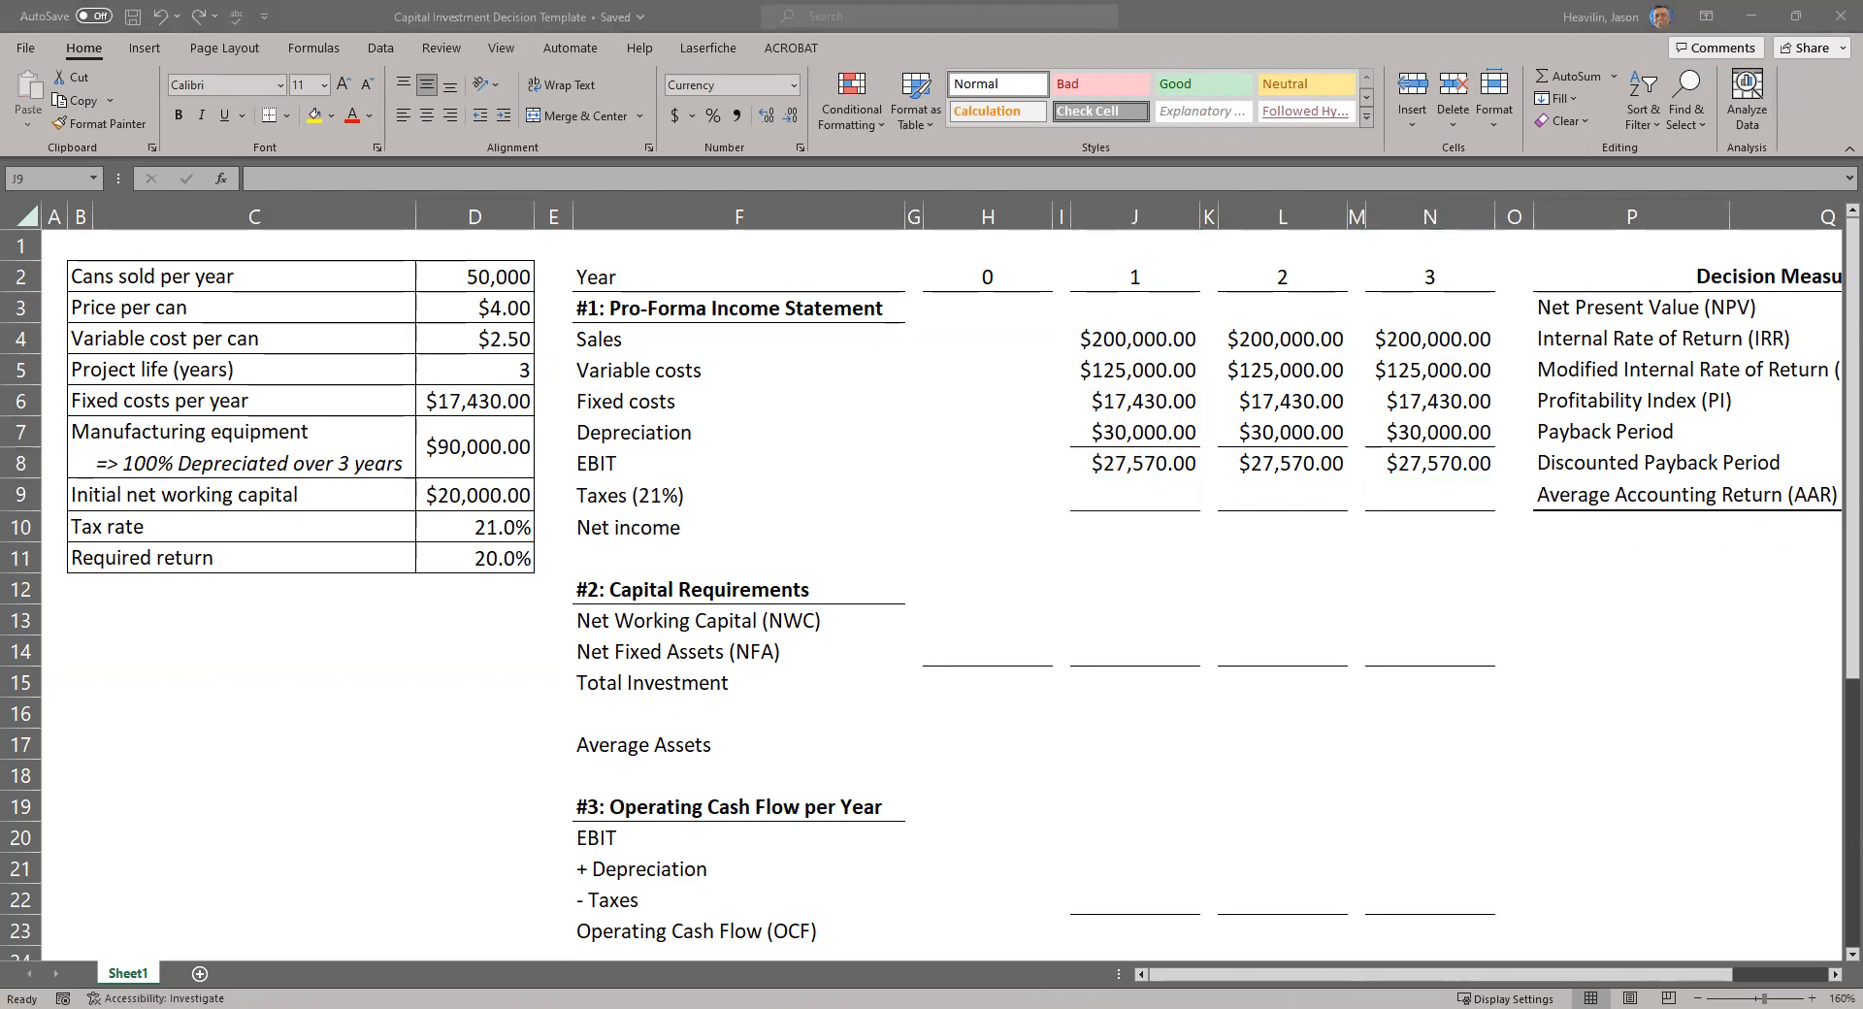
{"action": "key", "text": "F2"}
{"action": "left_click_drag", "start_coordinate": [407, 523], "coordinate": [430, 520]}
{"action": "left_click", "coordinate": [1104, 490]}
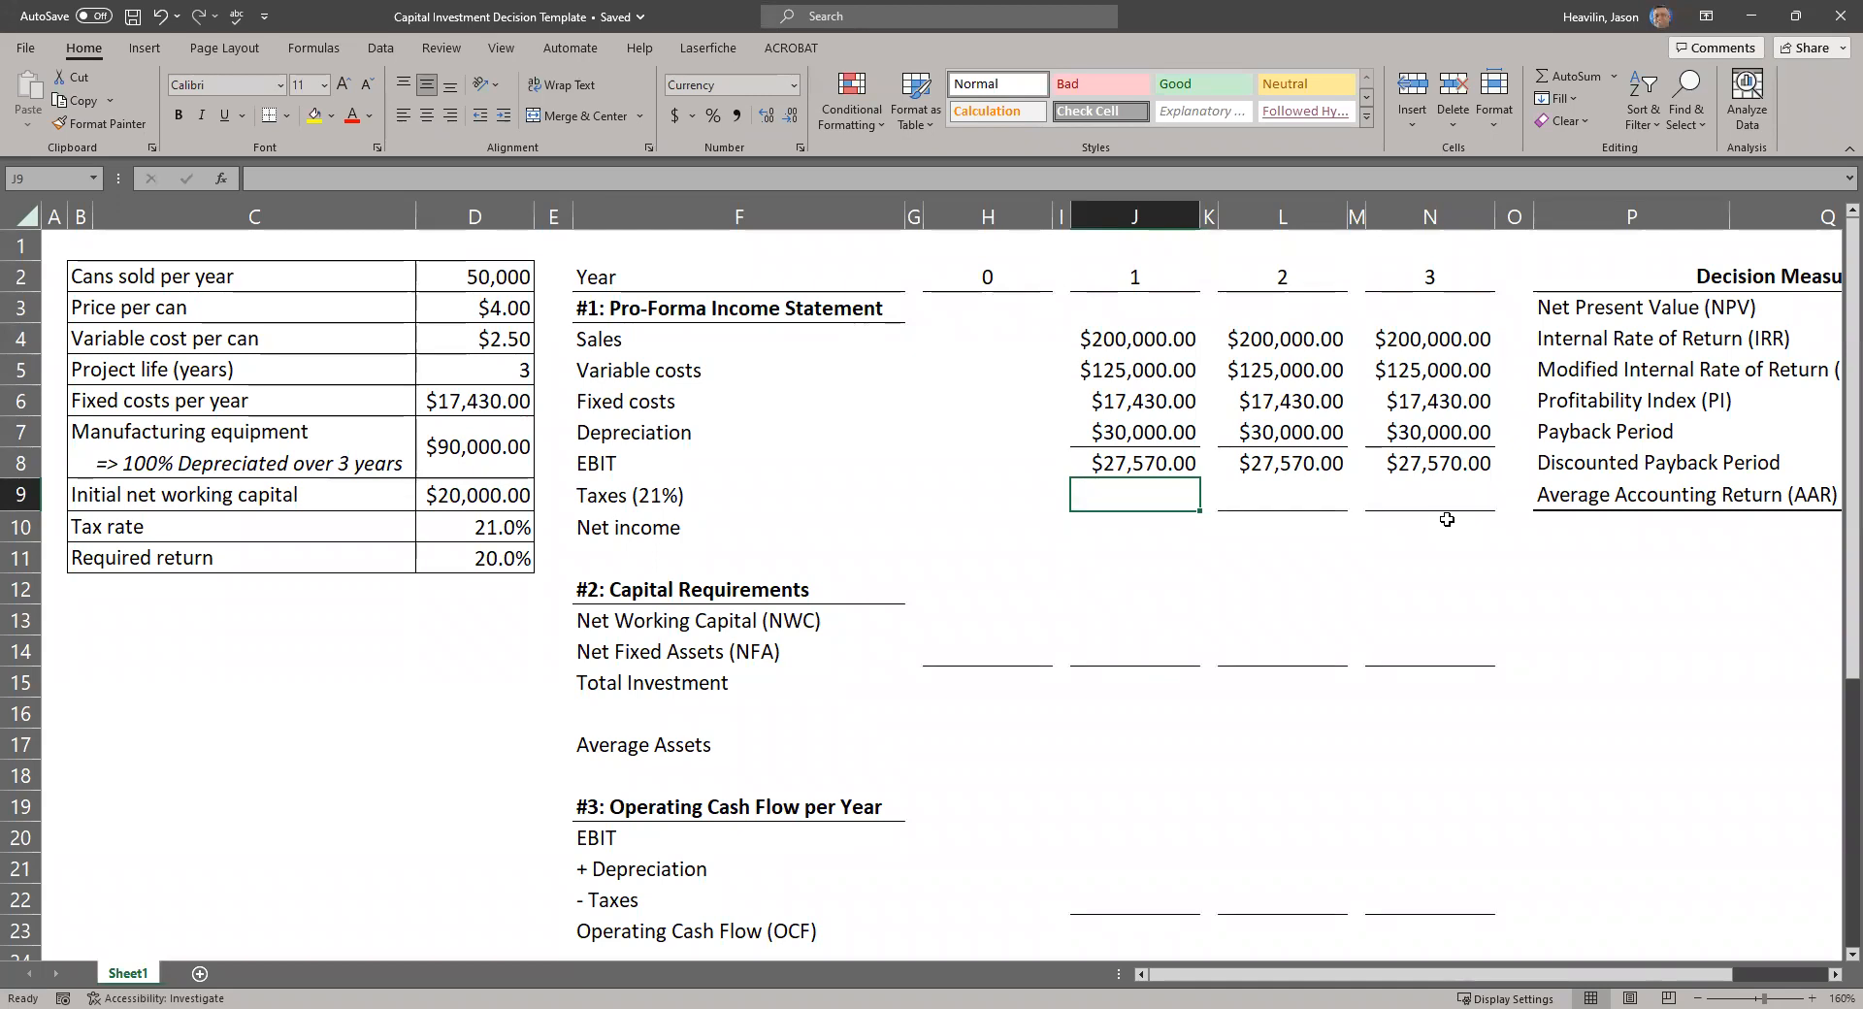
{"action": "type", "text": "="}
{"action": "key", "text": "Up"}
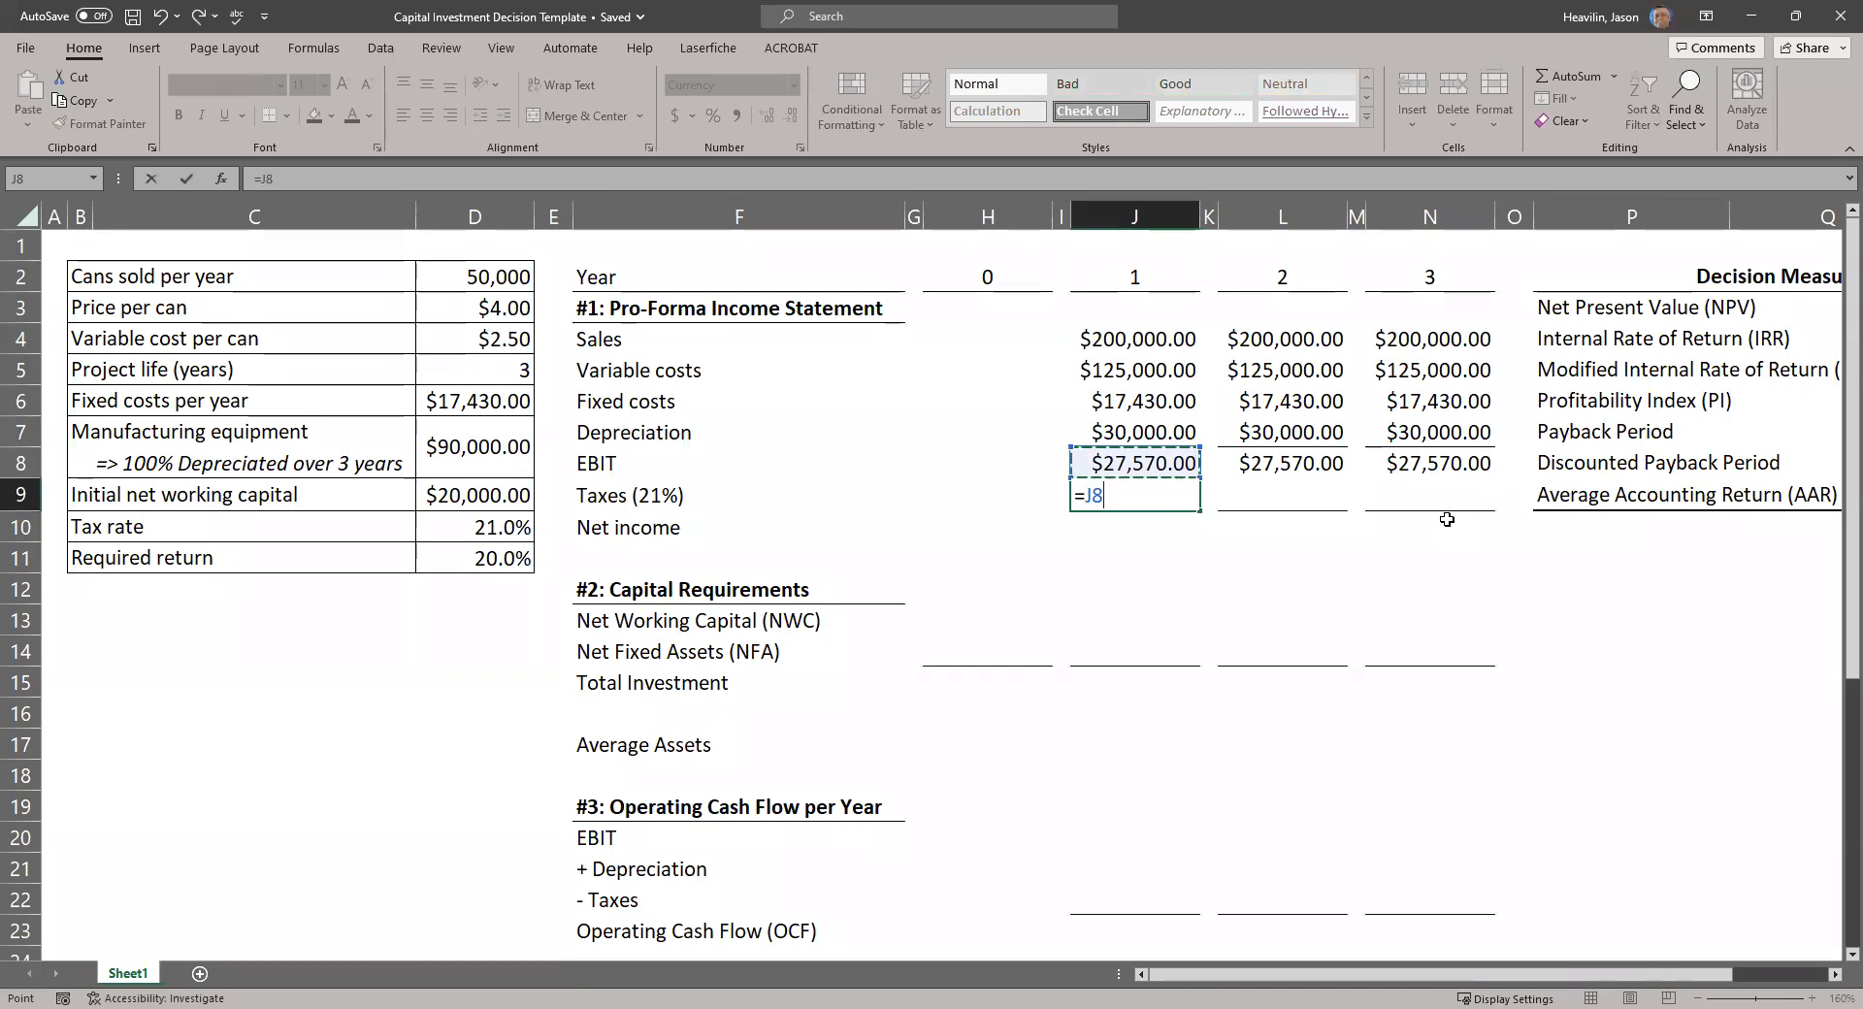
{"action": "type", "text": "*"}
{"action": "left_click", "coordinate": [444, 527]}
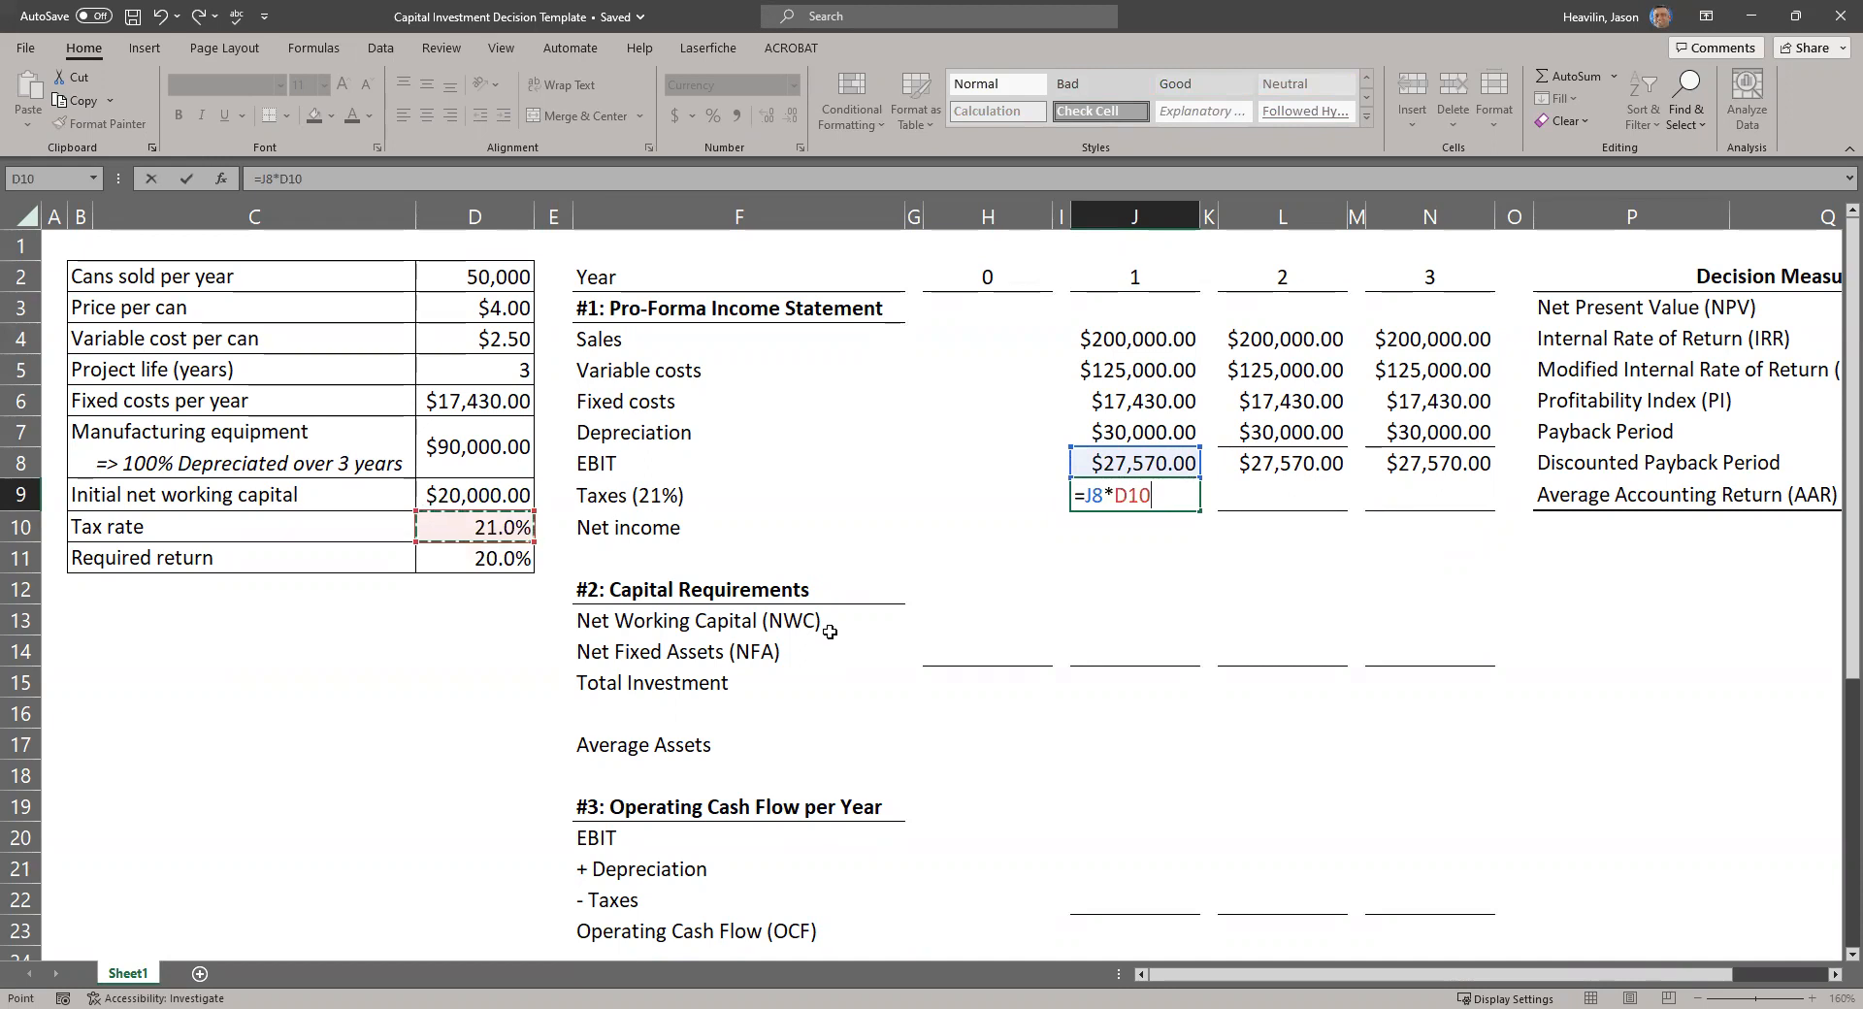
{"action": "key", "text": "Return"}
{"action": "key", "text": "Up"}
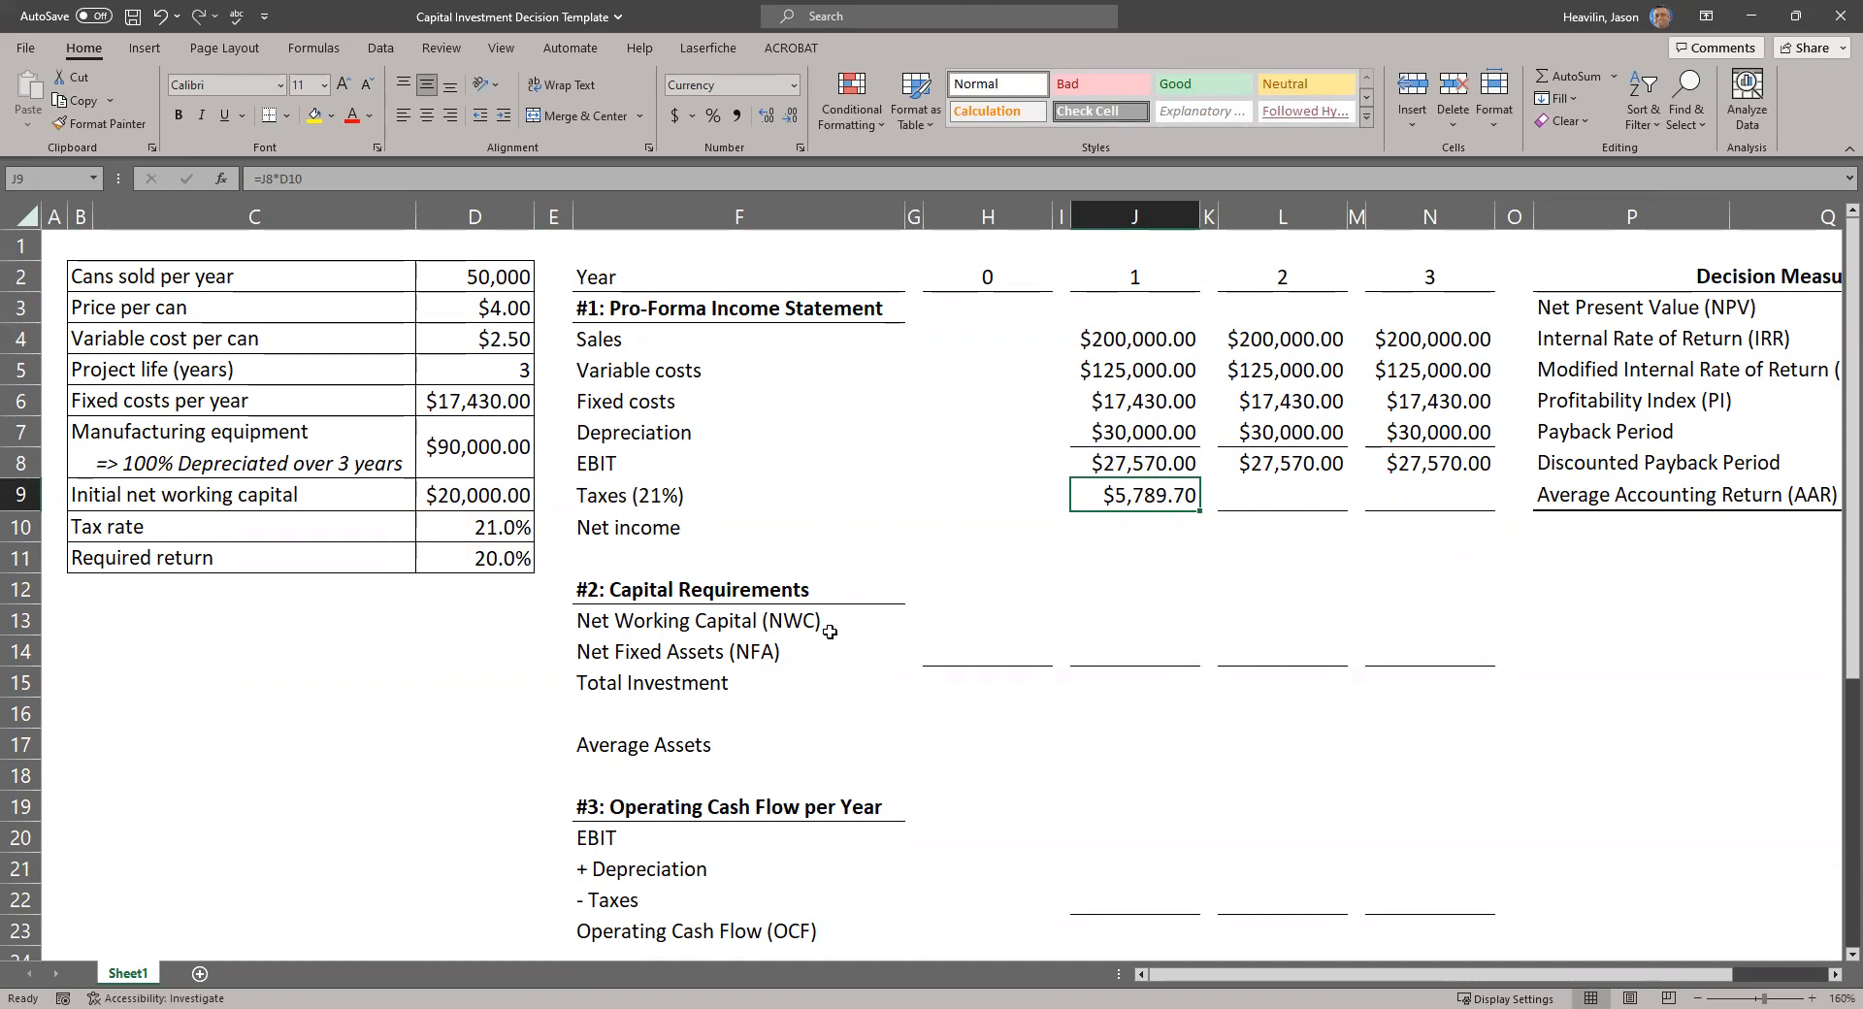
Link year 2 taxes in L9 to the year 1 taxes with =J9.
{"action": "key", "text": "Right"}
{"action": "key", "text": "Right"}
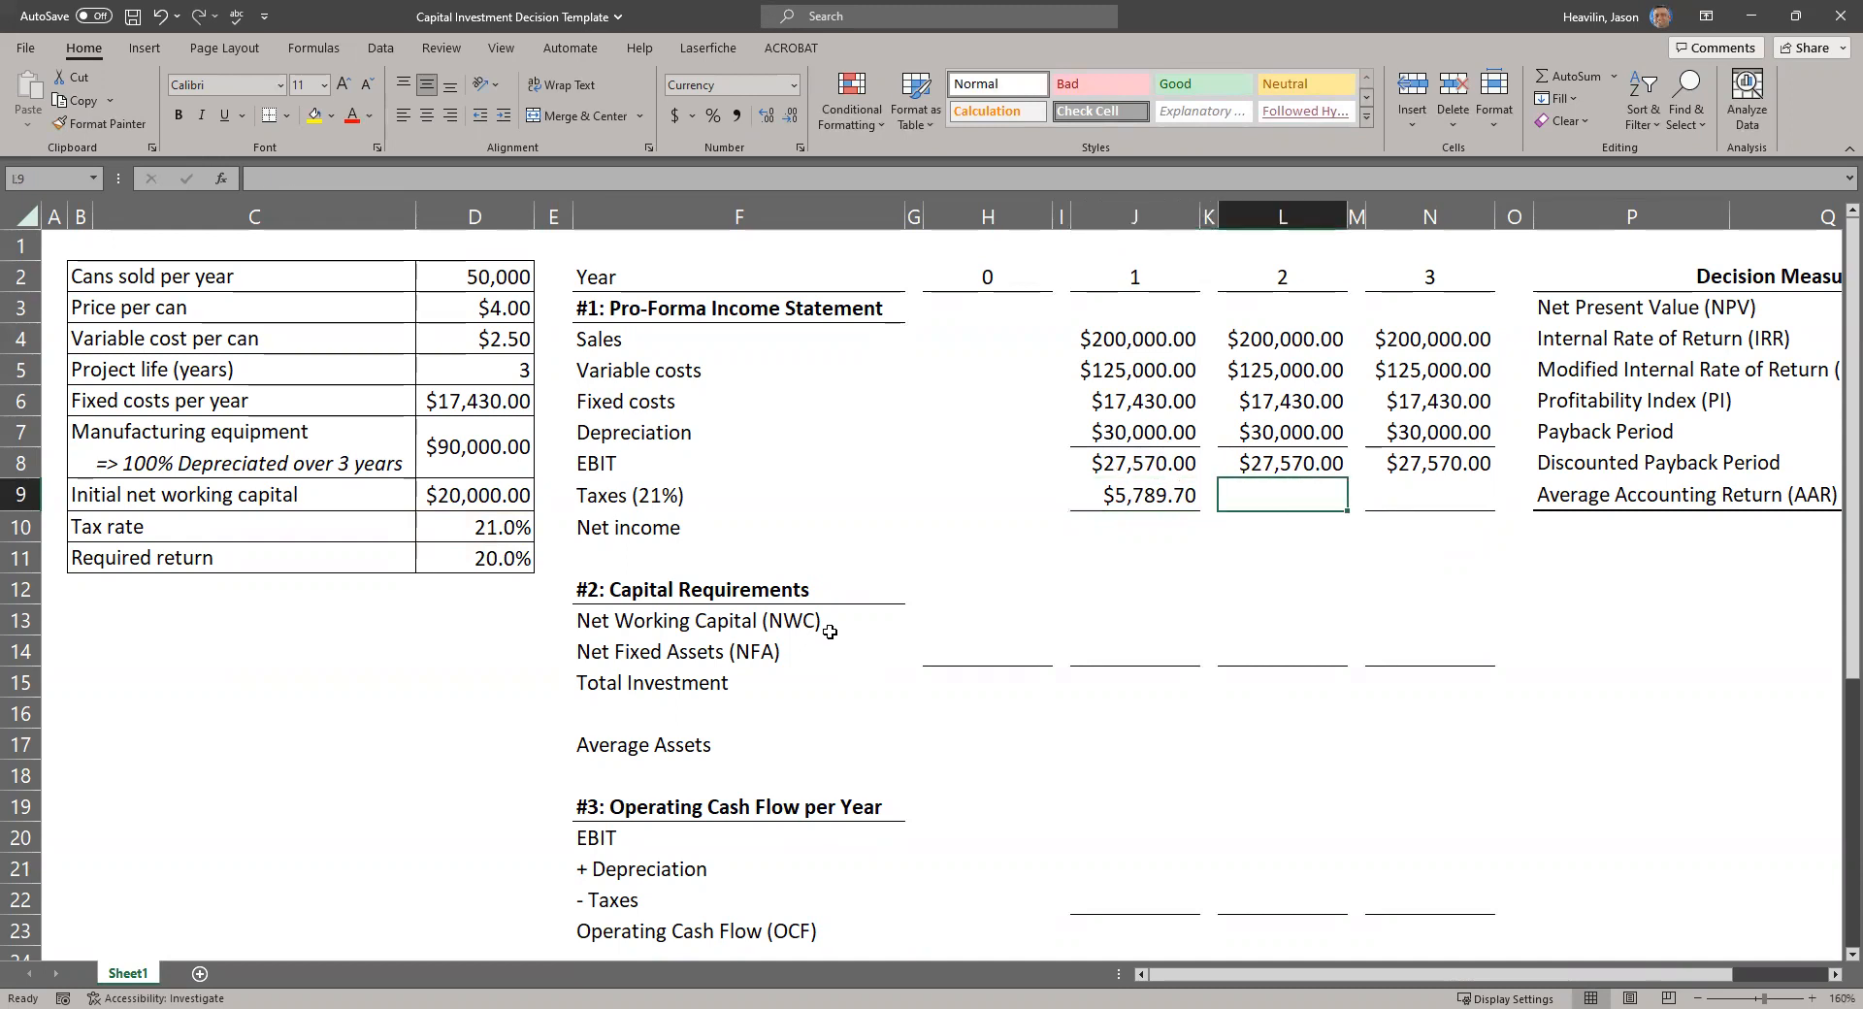
{"action": "type", "text": "="}
{"action": "key", "text": "Left"}
{"action": "key", "text": "Left"}
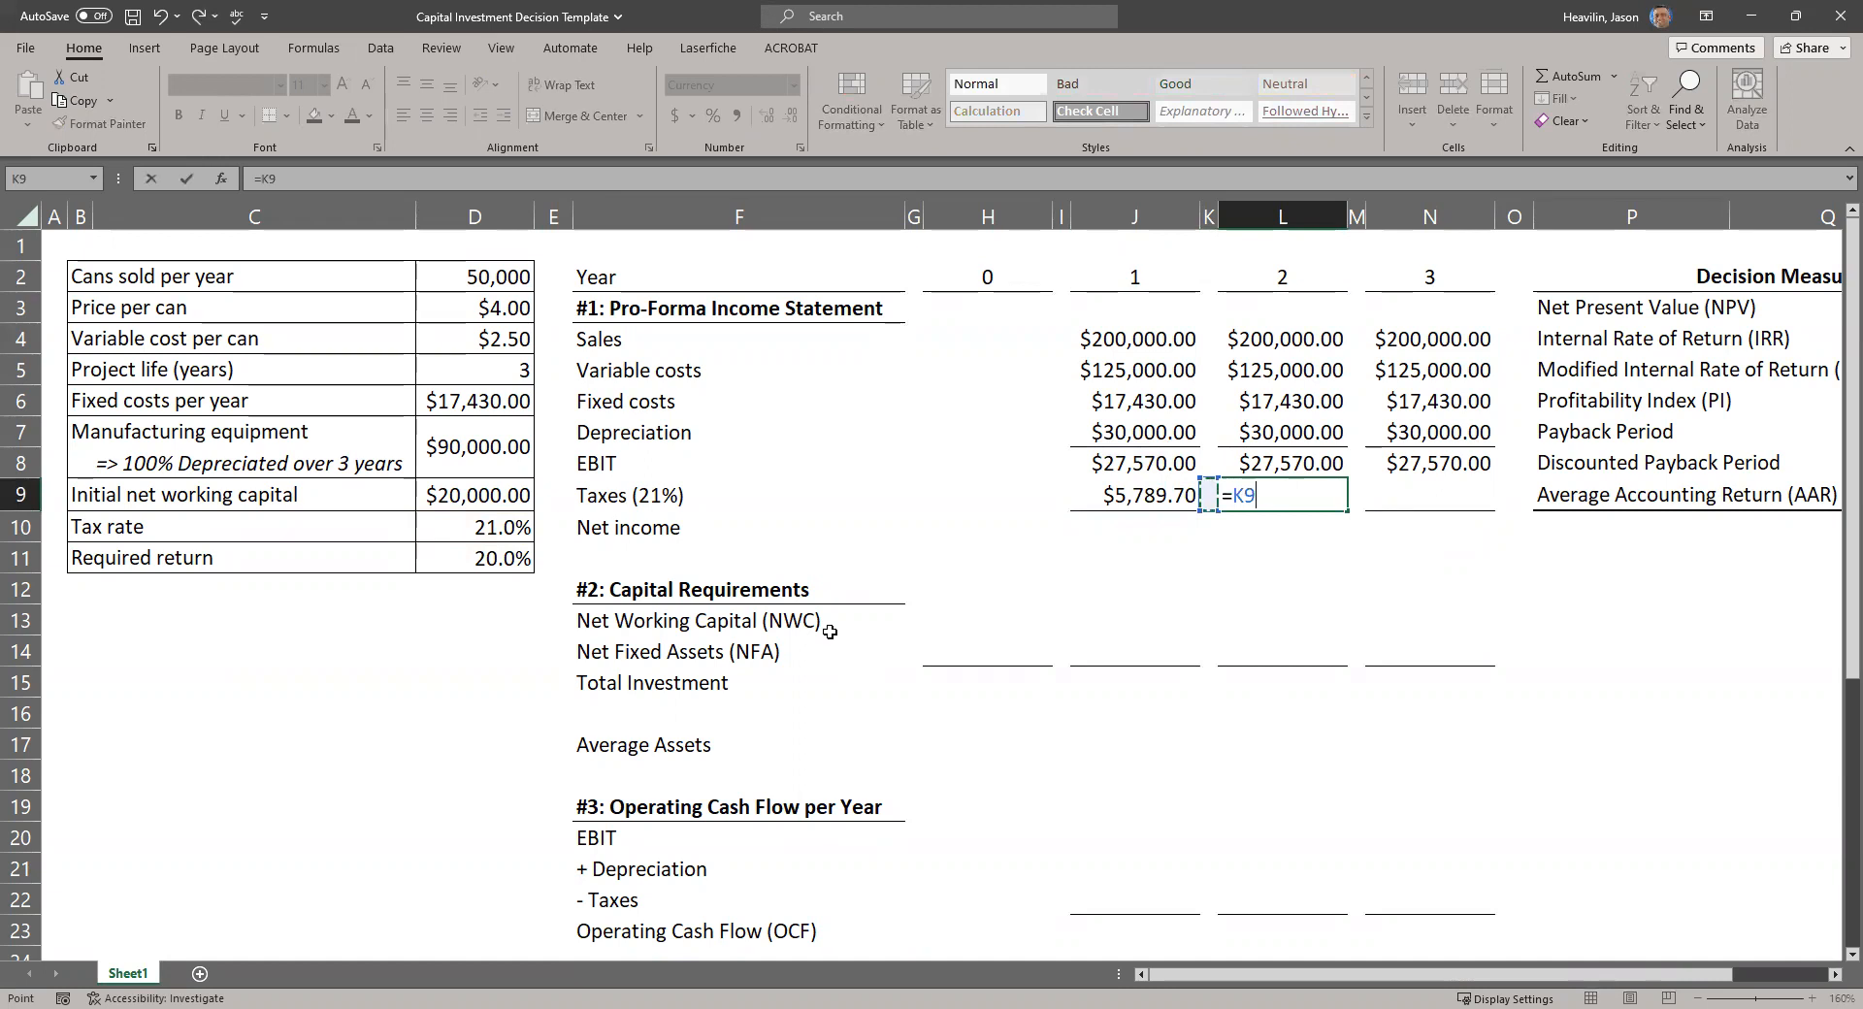
{"action": "key", "text": "ctrl+Return"}
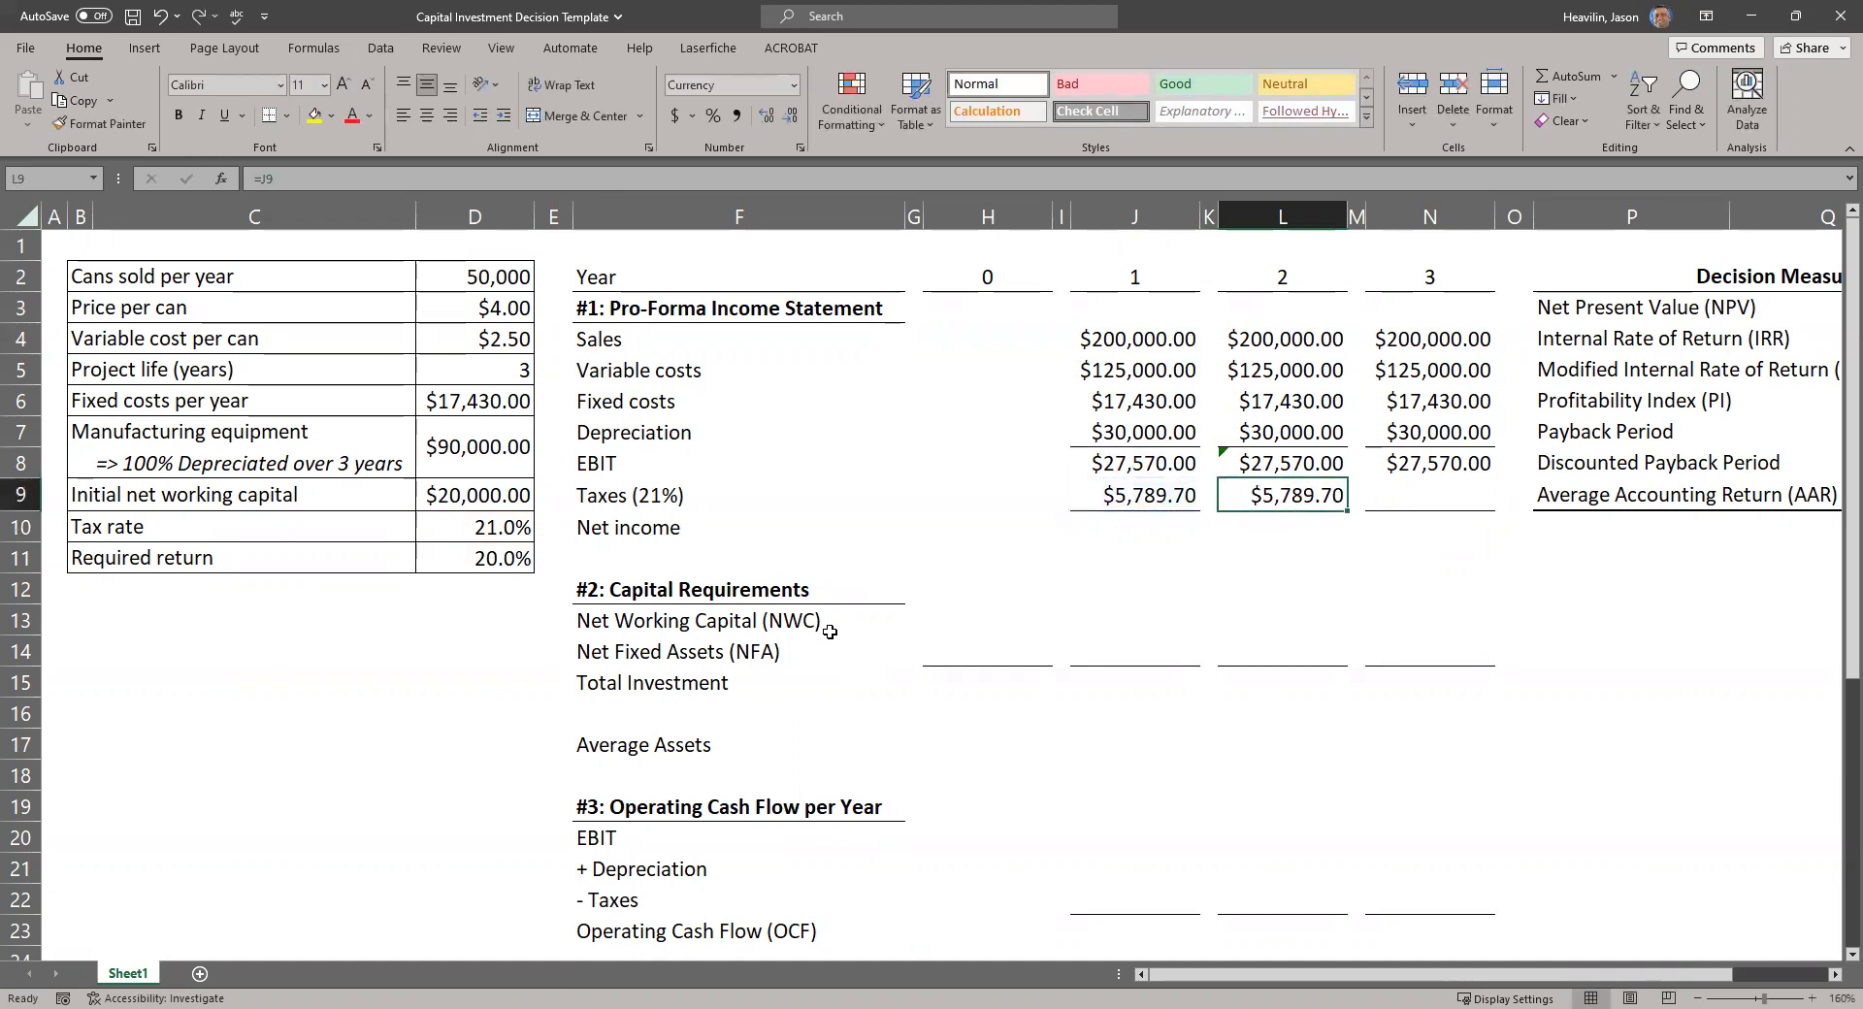
Link year 3 taxes in N9 to the year 2 taxes with =L9.
{"action": "type", "text": "="}
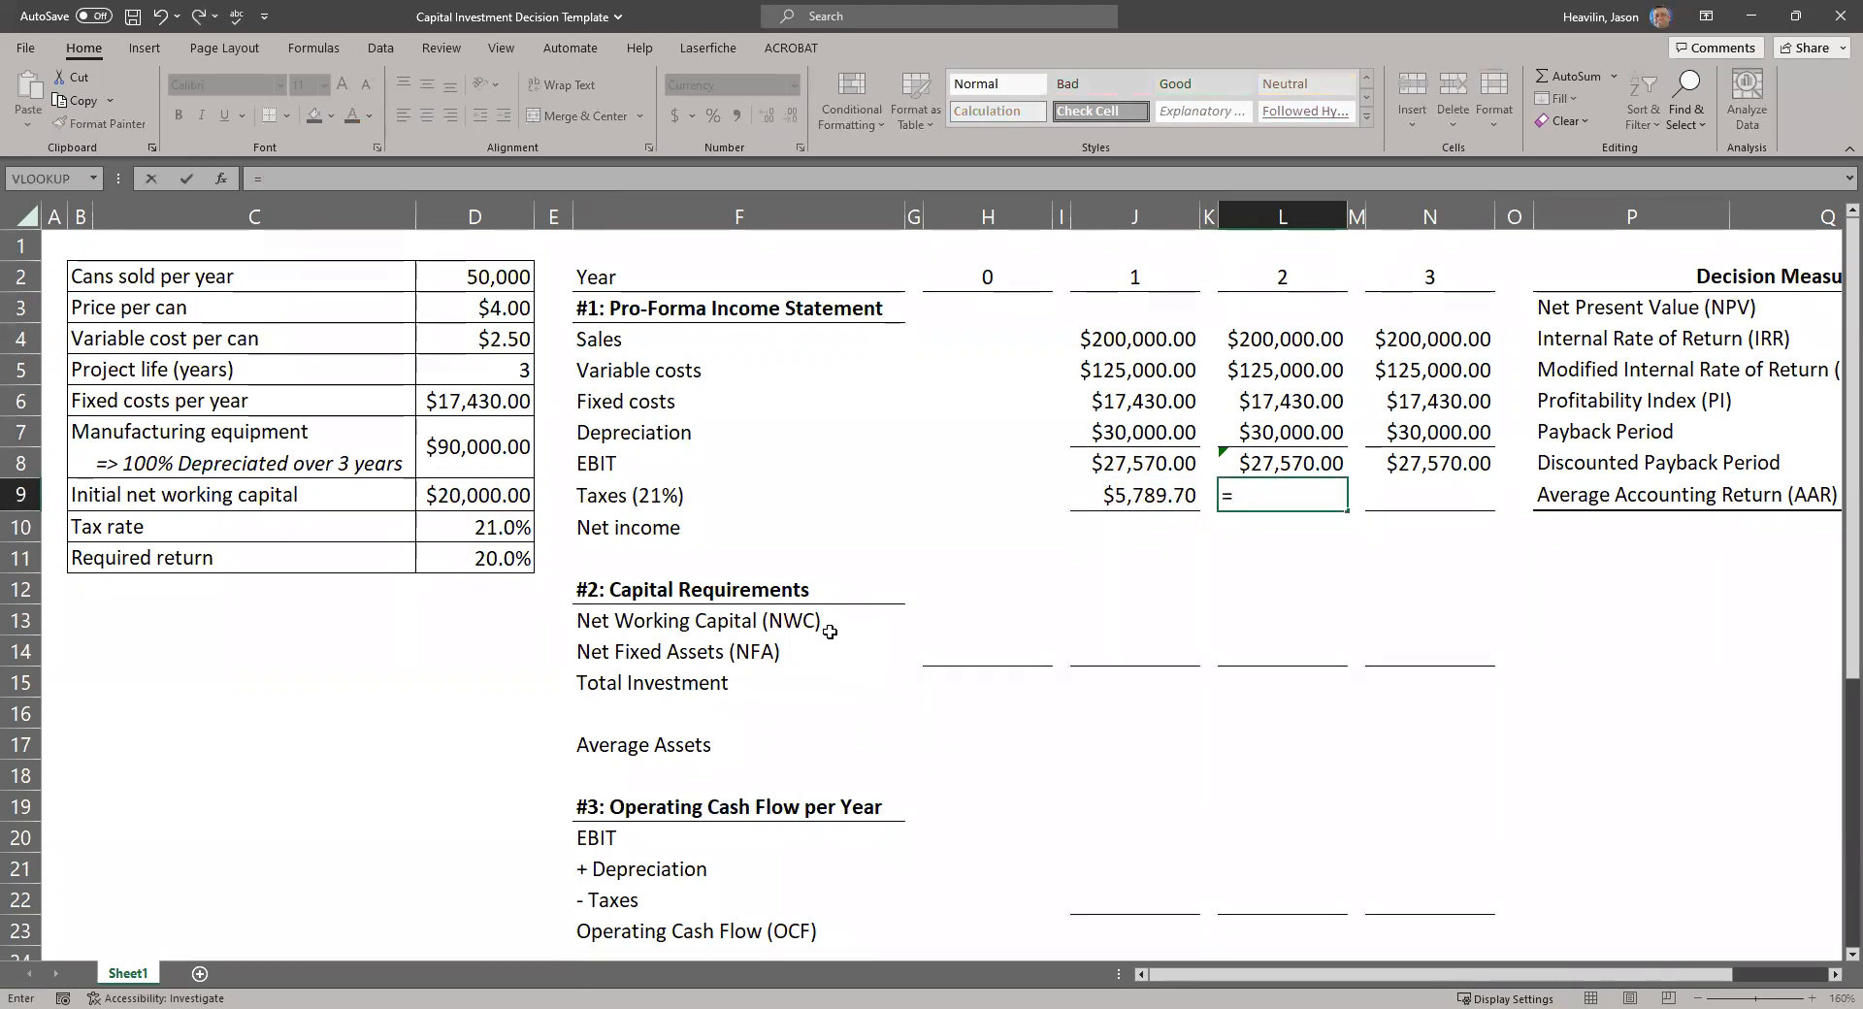
{"action": "key", "text": "Escape"}
{"action": "key", "text": "Right"}
{"action": "key", "text": "Right"}
{"action": "type", "text": "="}
{"action": "key", "text": "Left"}
{"action": "key", "text": "Left"}
{"action": "key", "text": "Return"}
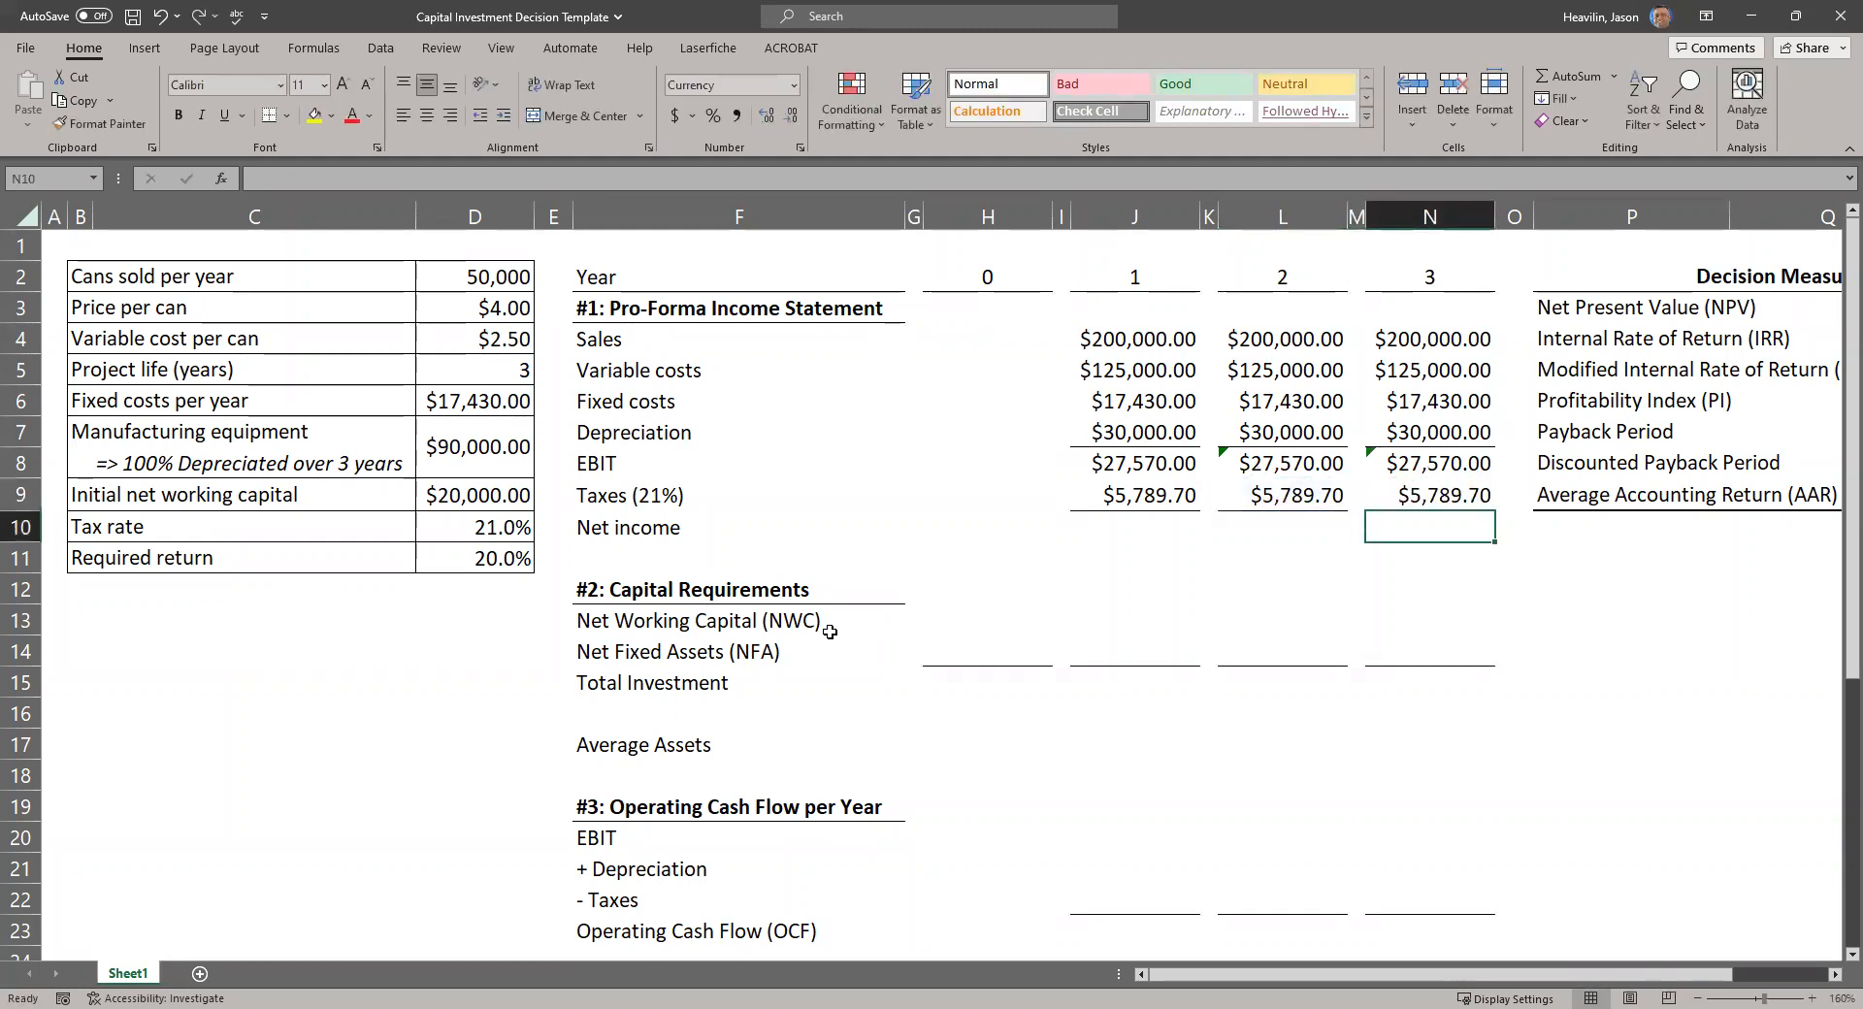
Calculate year 1 net income in J10 as EBIT minus taxes with =J8-J9.
{"action": "key", "text": "Left"}
{"action": "key", "text": "Left"}
{"action": "key", "text": "Left"}
{"action": "key", "text": "Left"}
{"action": "type", "text": "="}
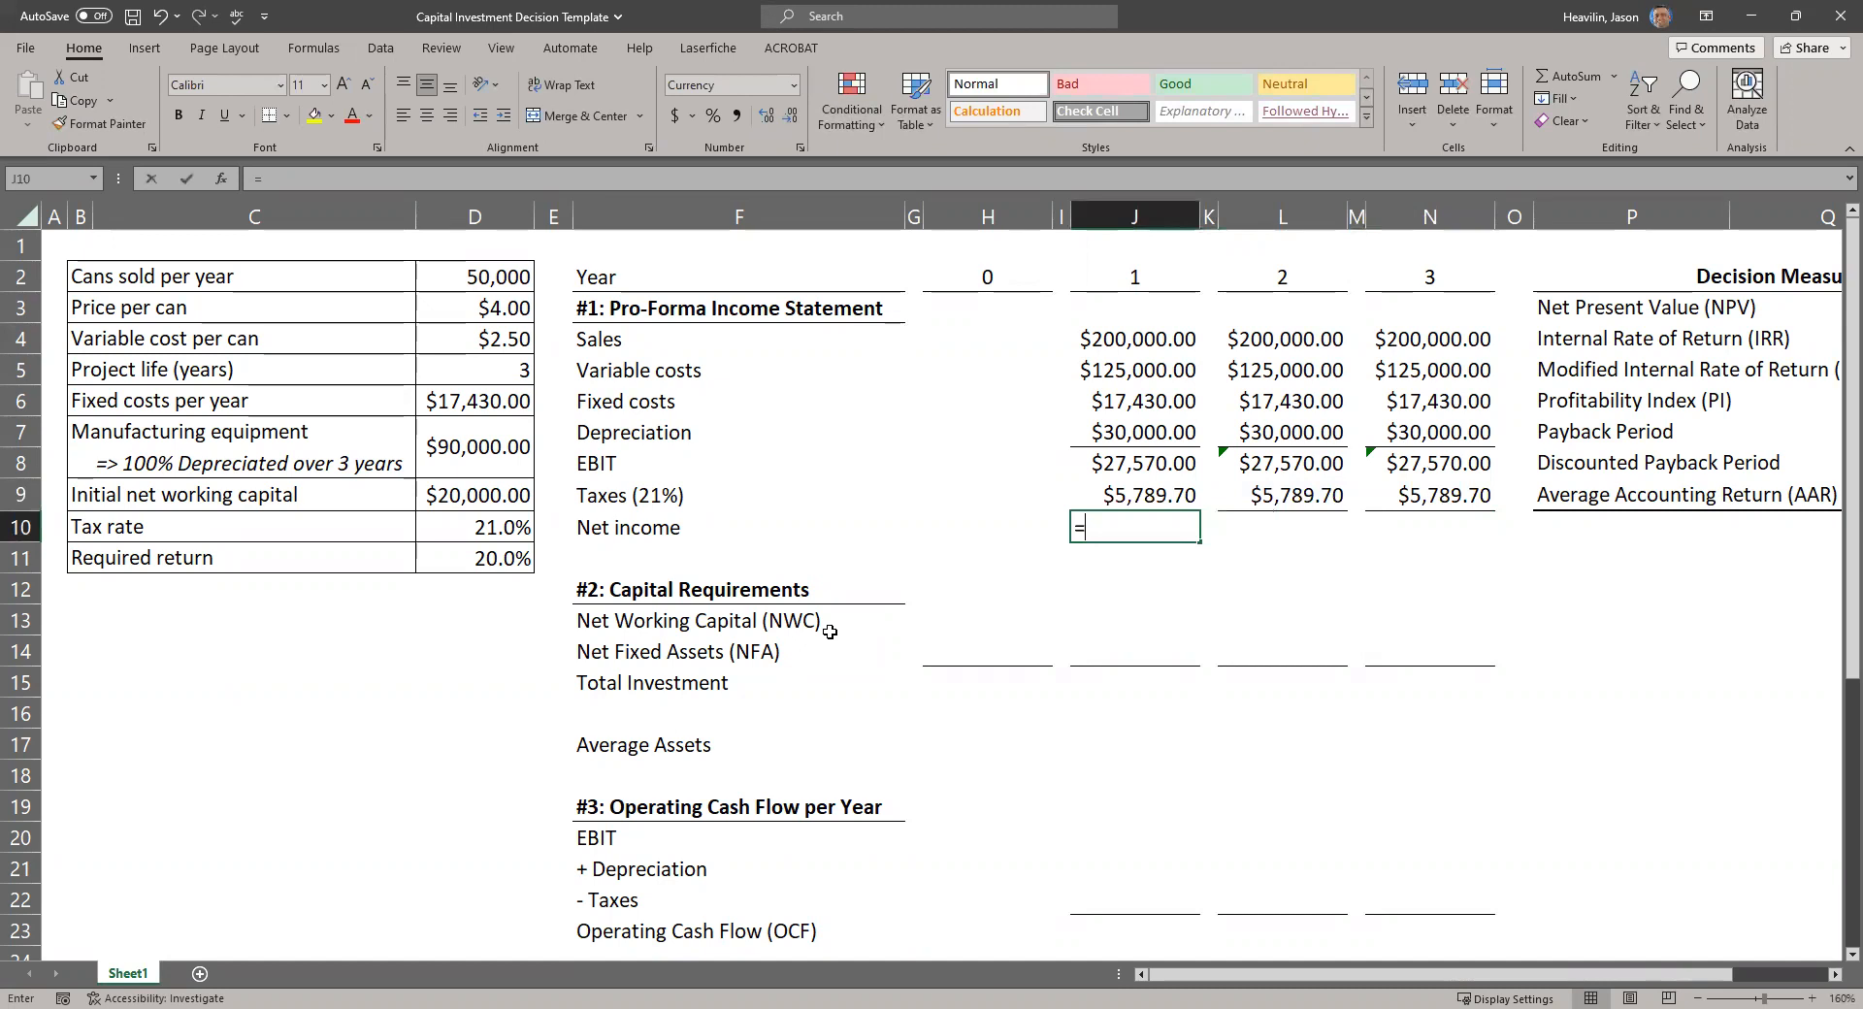
{"action": "key", "text": "Up"}
{"action": "key", "text": "Up"}
{"action": "type", "text": "-"}
{"action": "key", "text": "Up"}
{"action": "key", "text": "ctrl+Return"}
Copy the year 1 net income formula from J10 to years 2 and 3 in L10 and N10.
{"action": "key", "text": "Right"}
{"action": "key", "text": "Left"}
{"action": "key", "text": "Left"}
{"action": "key", "text": "ctrl+c"}
{"action": "key", "text": "Right"}
{"action": "key", "text": "Right"}
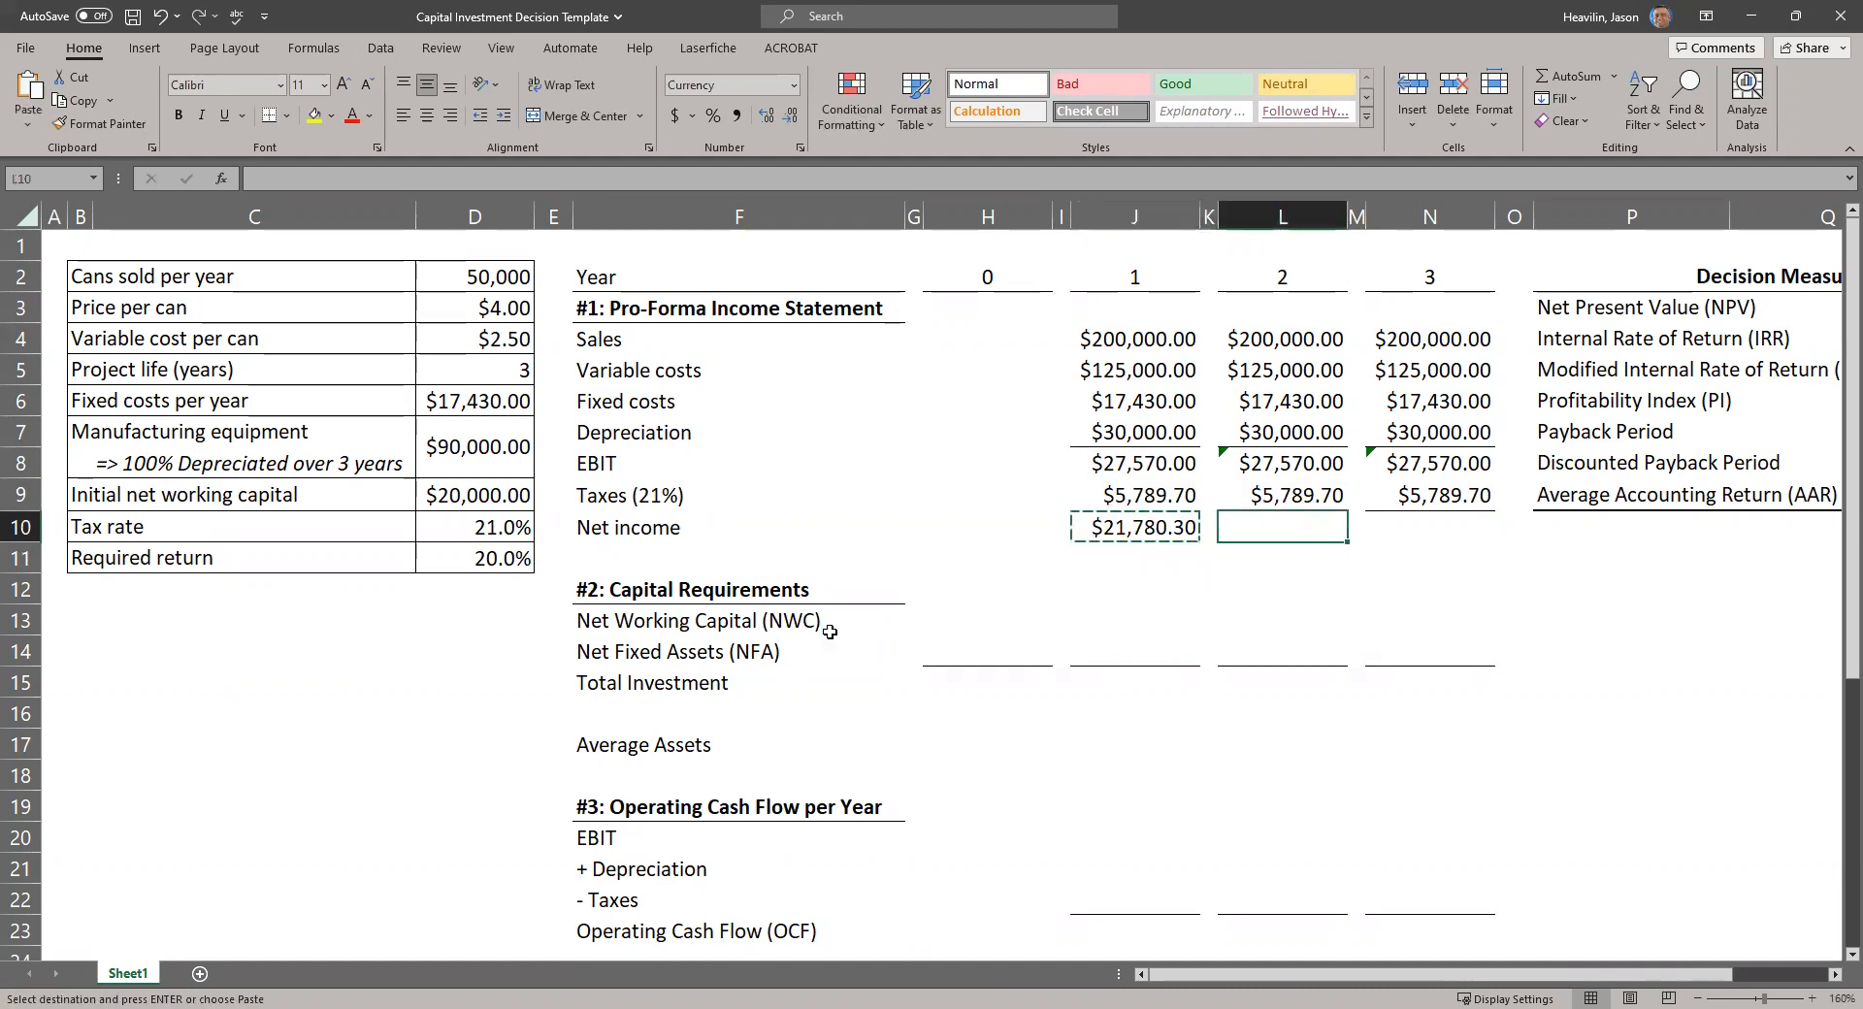
{"action": "key", "text": "ctrl+v"}
{"action": "key", "text": "Right"}
{"action": "key", "text": "Right"}
{"action": "key", "text": "ctrl+v"}
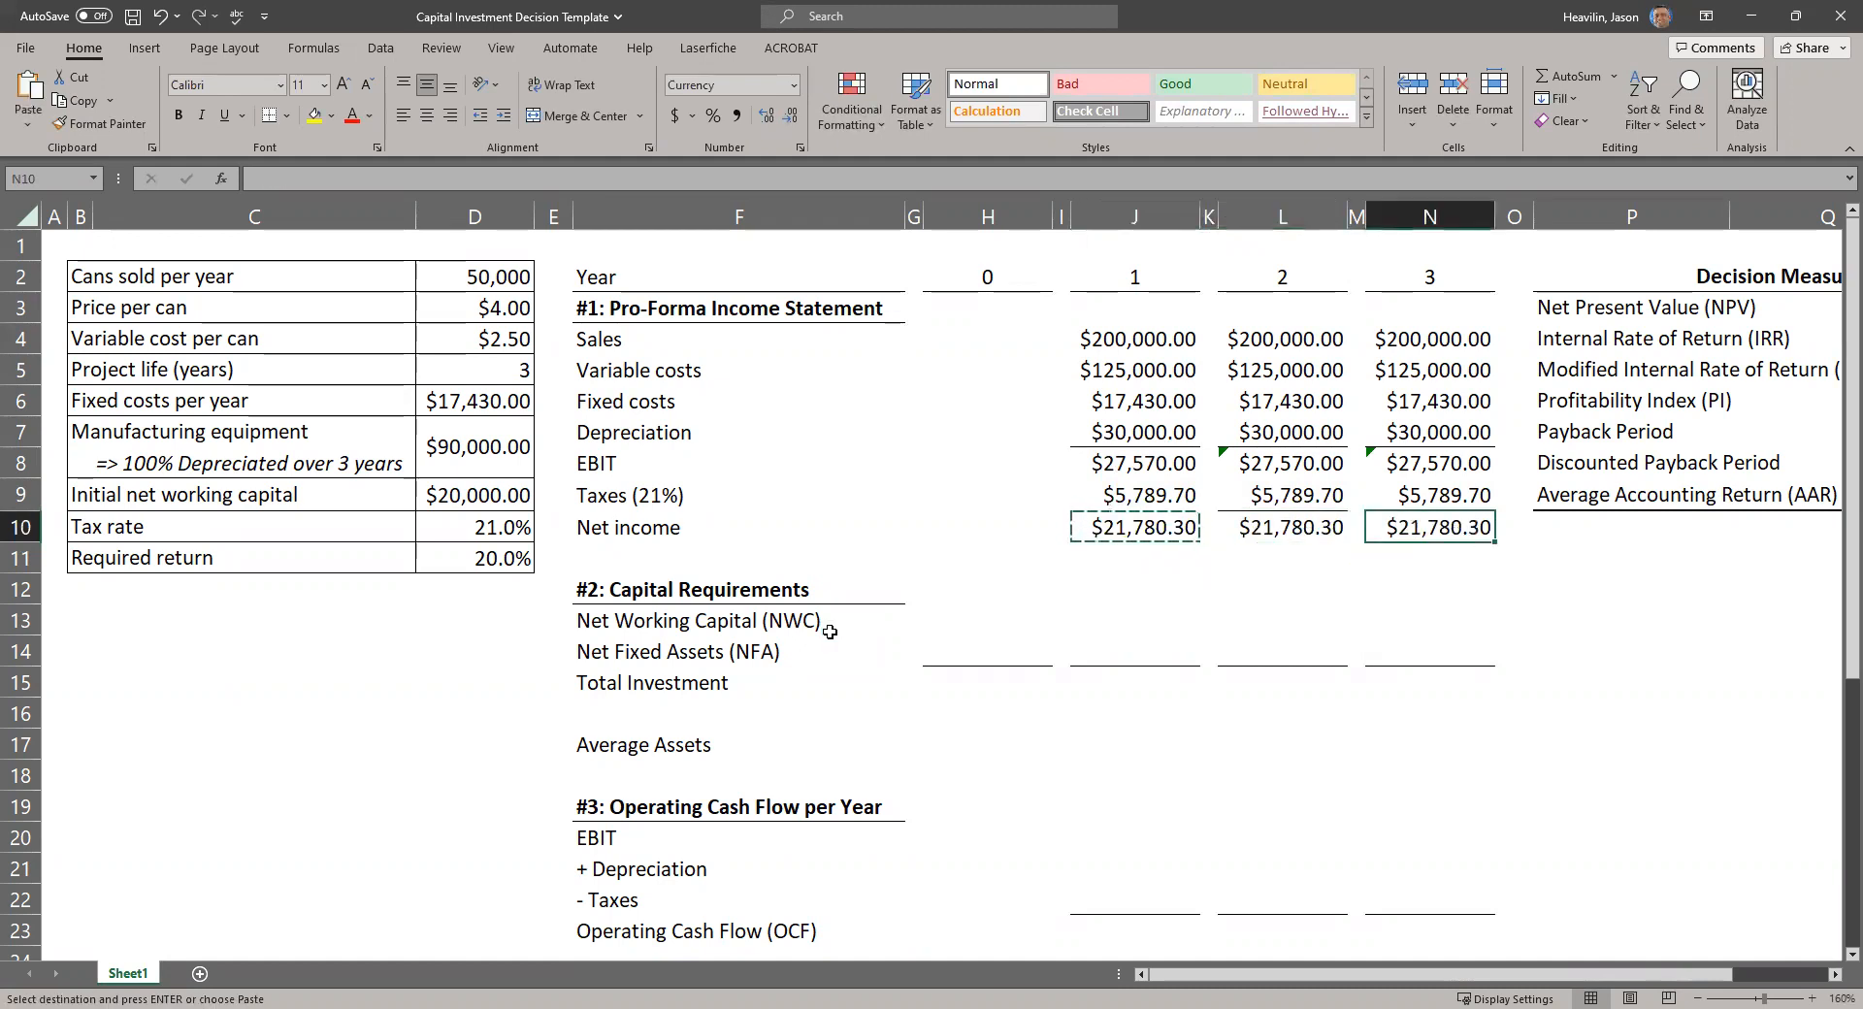
Select the Pro-Forma Income Statement heading in F3 and save the workbook.
{"action": "key", "text": "Down"}
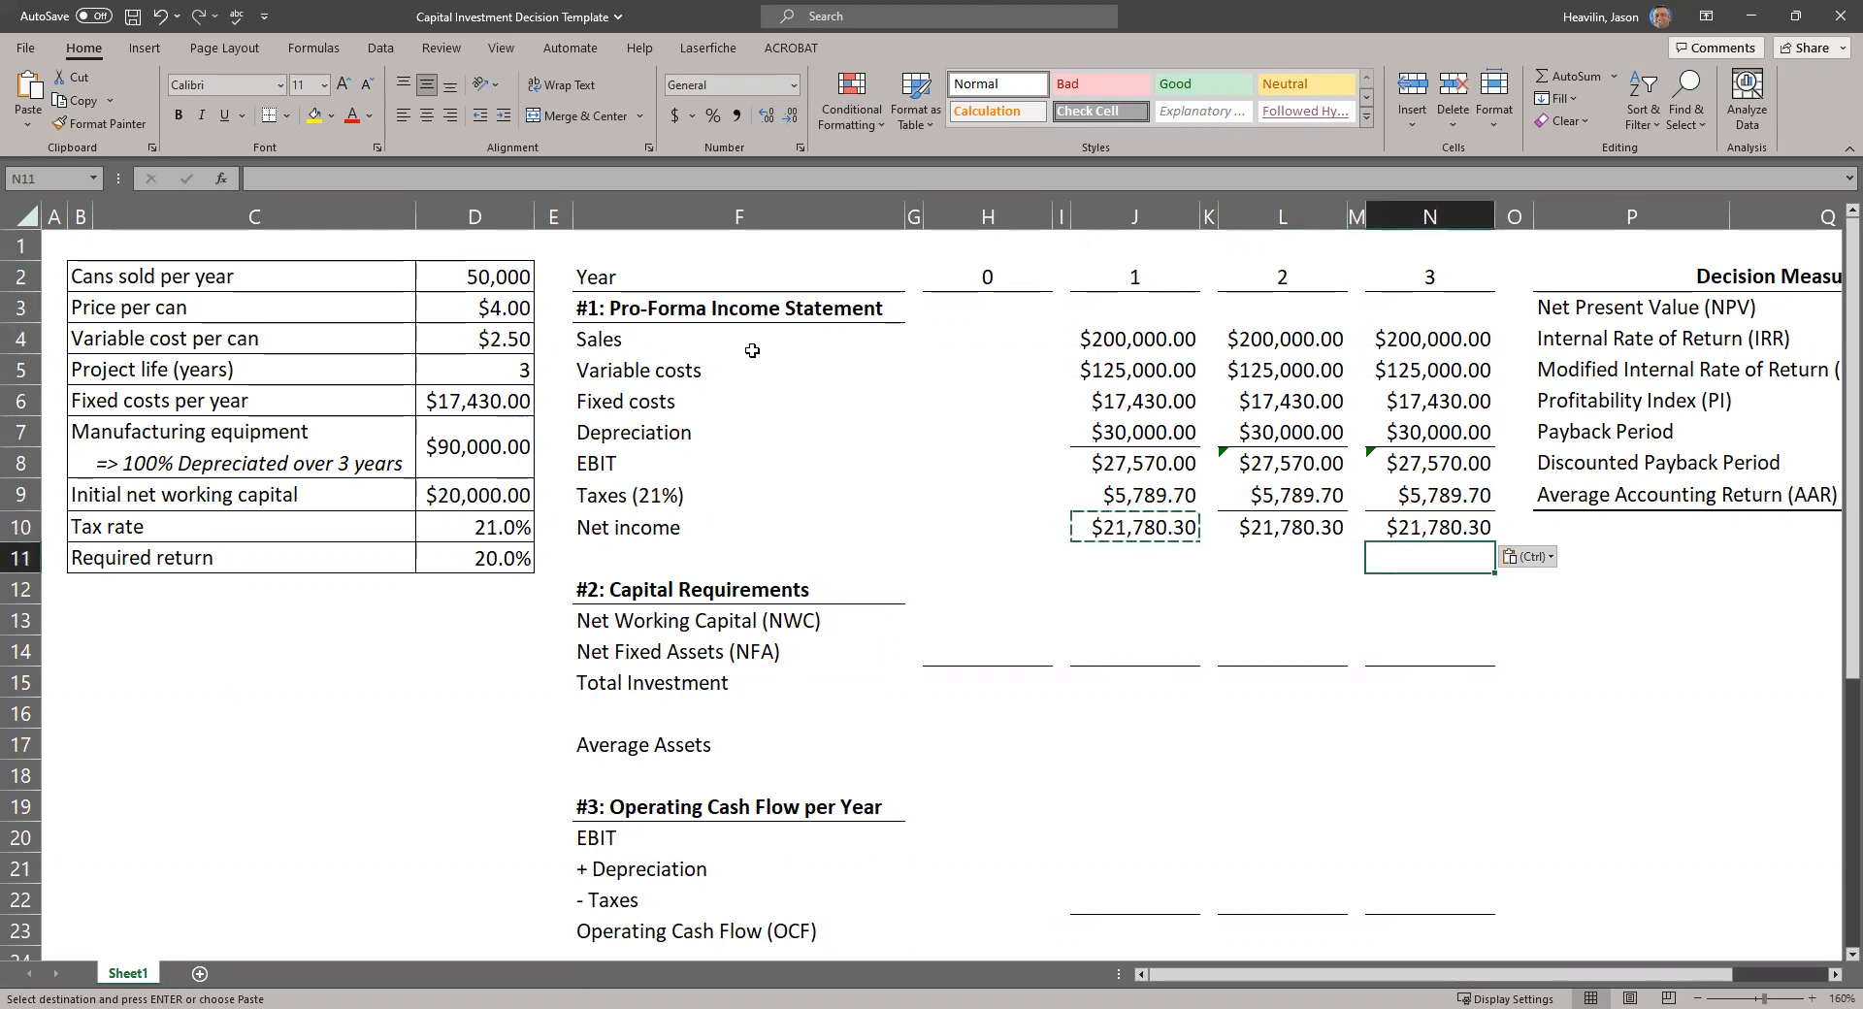
{"action": "left_click", "coordinate": [728, 311]}
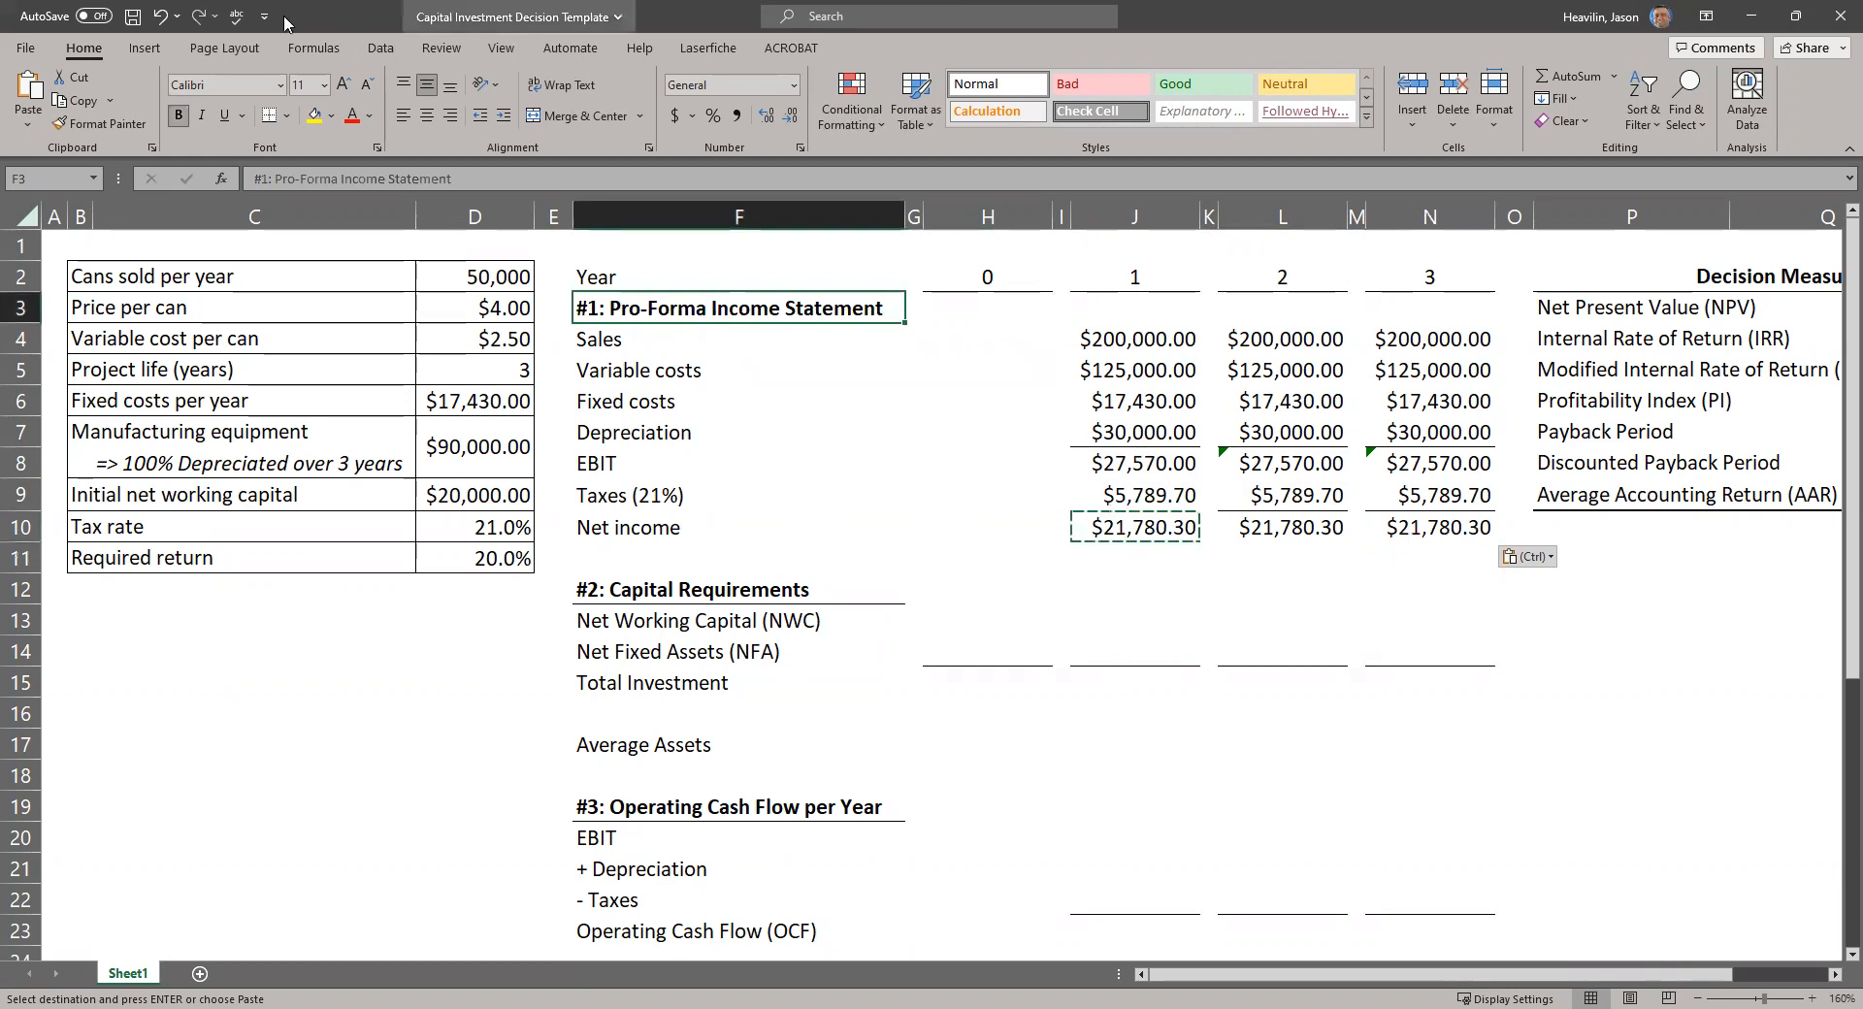
{"action": "left_click", "coordinate": [133, 17]}
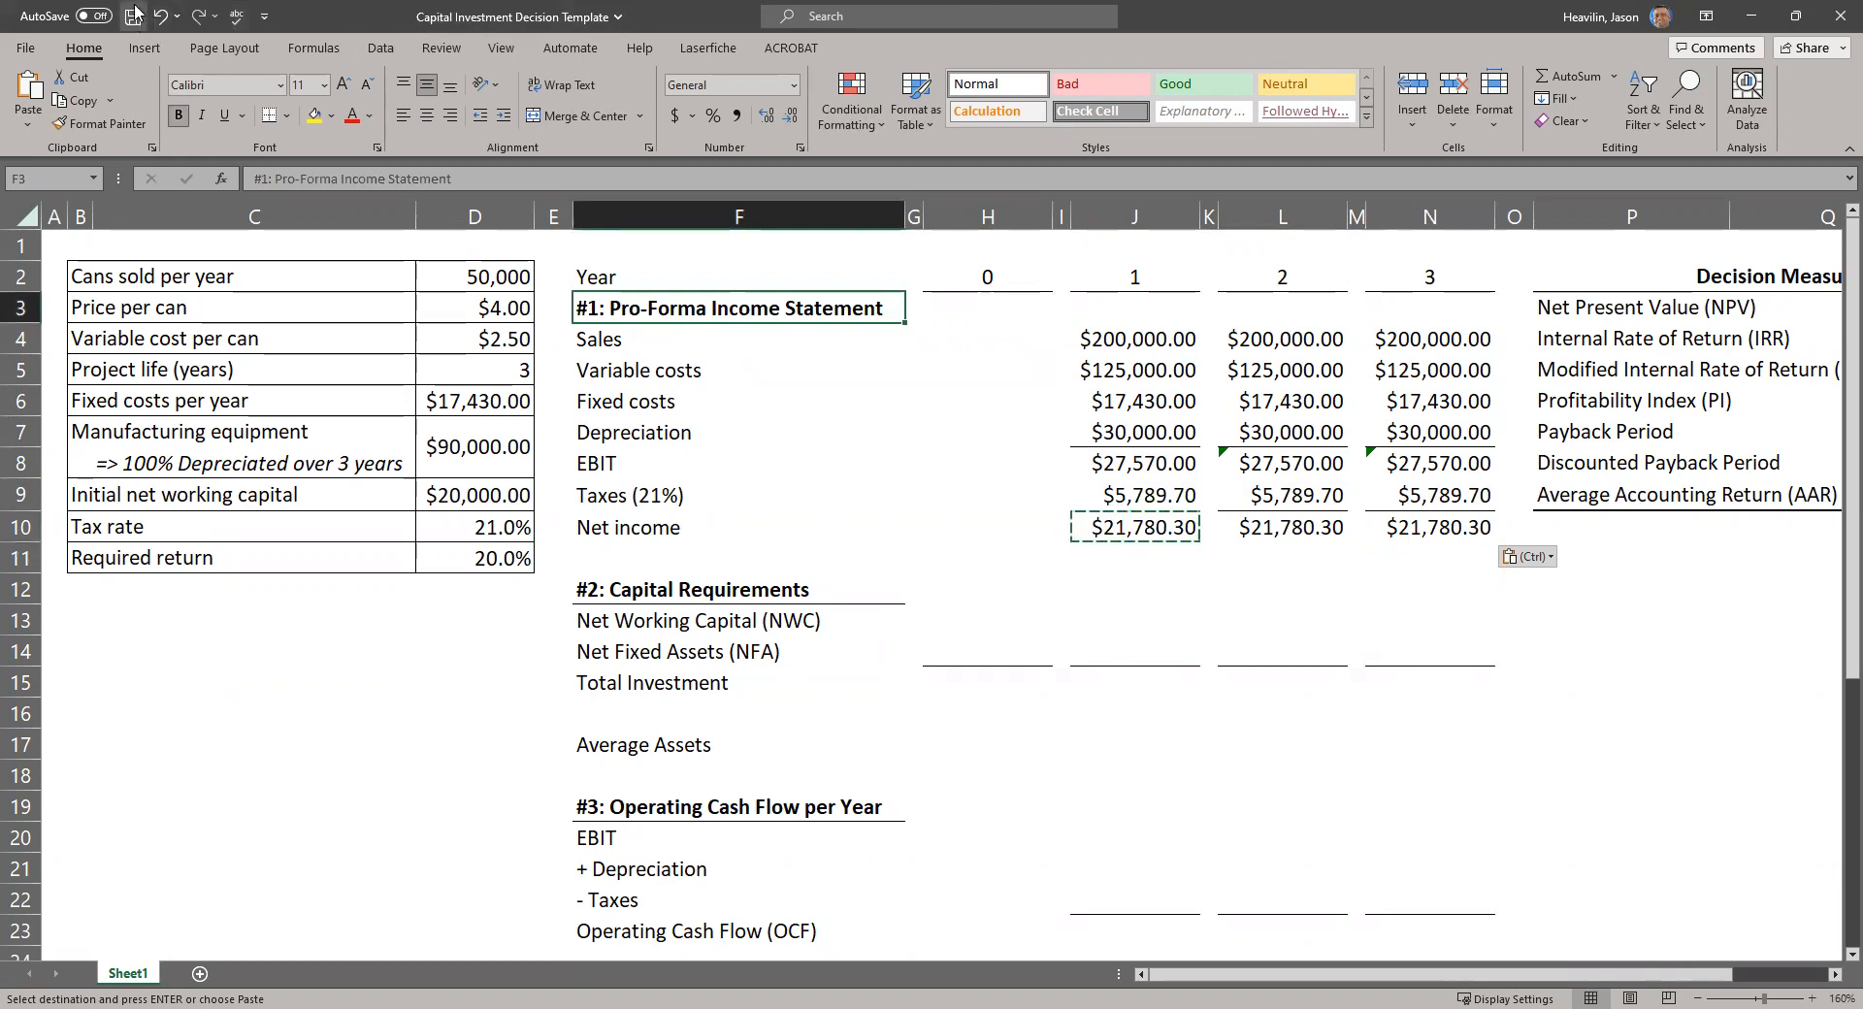